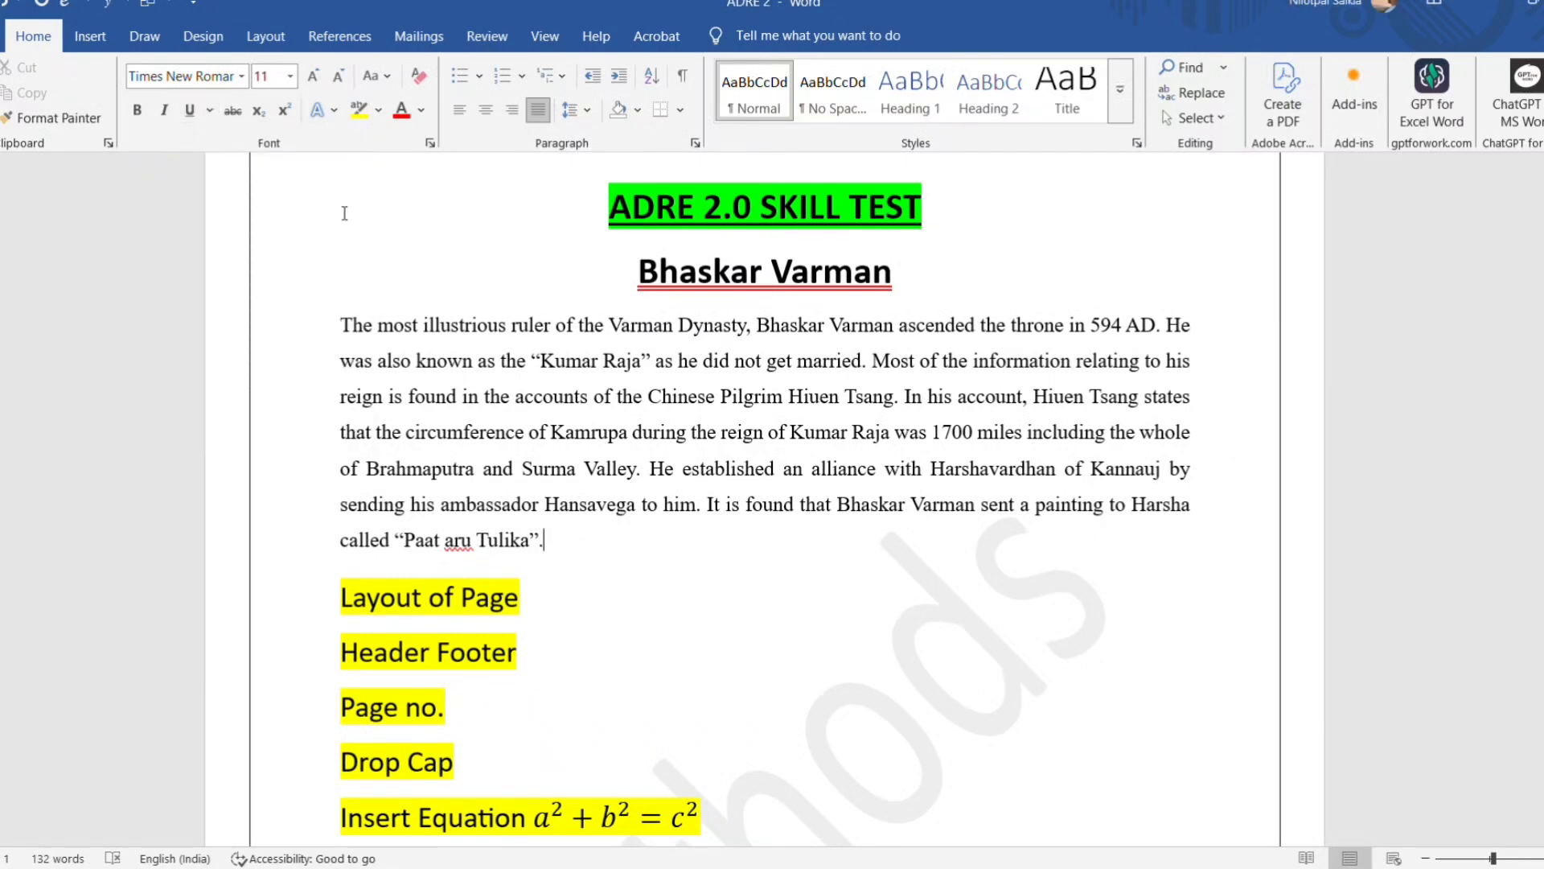
Look through the ADRE 2.0 skill test page, including its Bhaskar Varman paragraph and the highlighted list of practice topics.
left_click(587, 111)
left_click(587, 111)
scroll(614, 678, "down", 4)
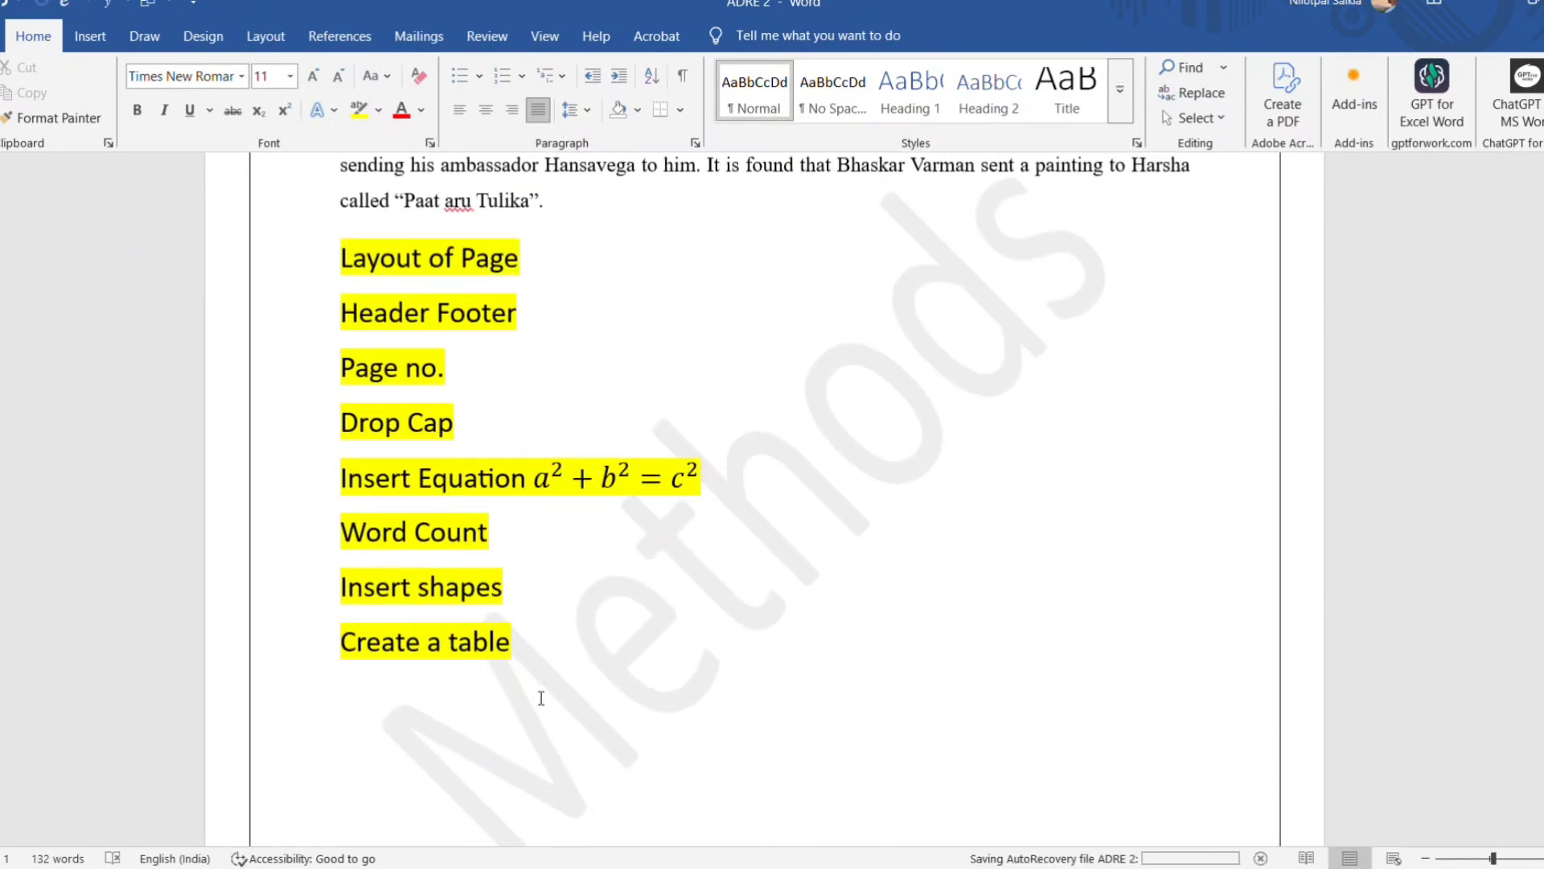
scroll(548, 659, "up", 4)
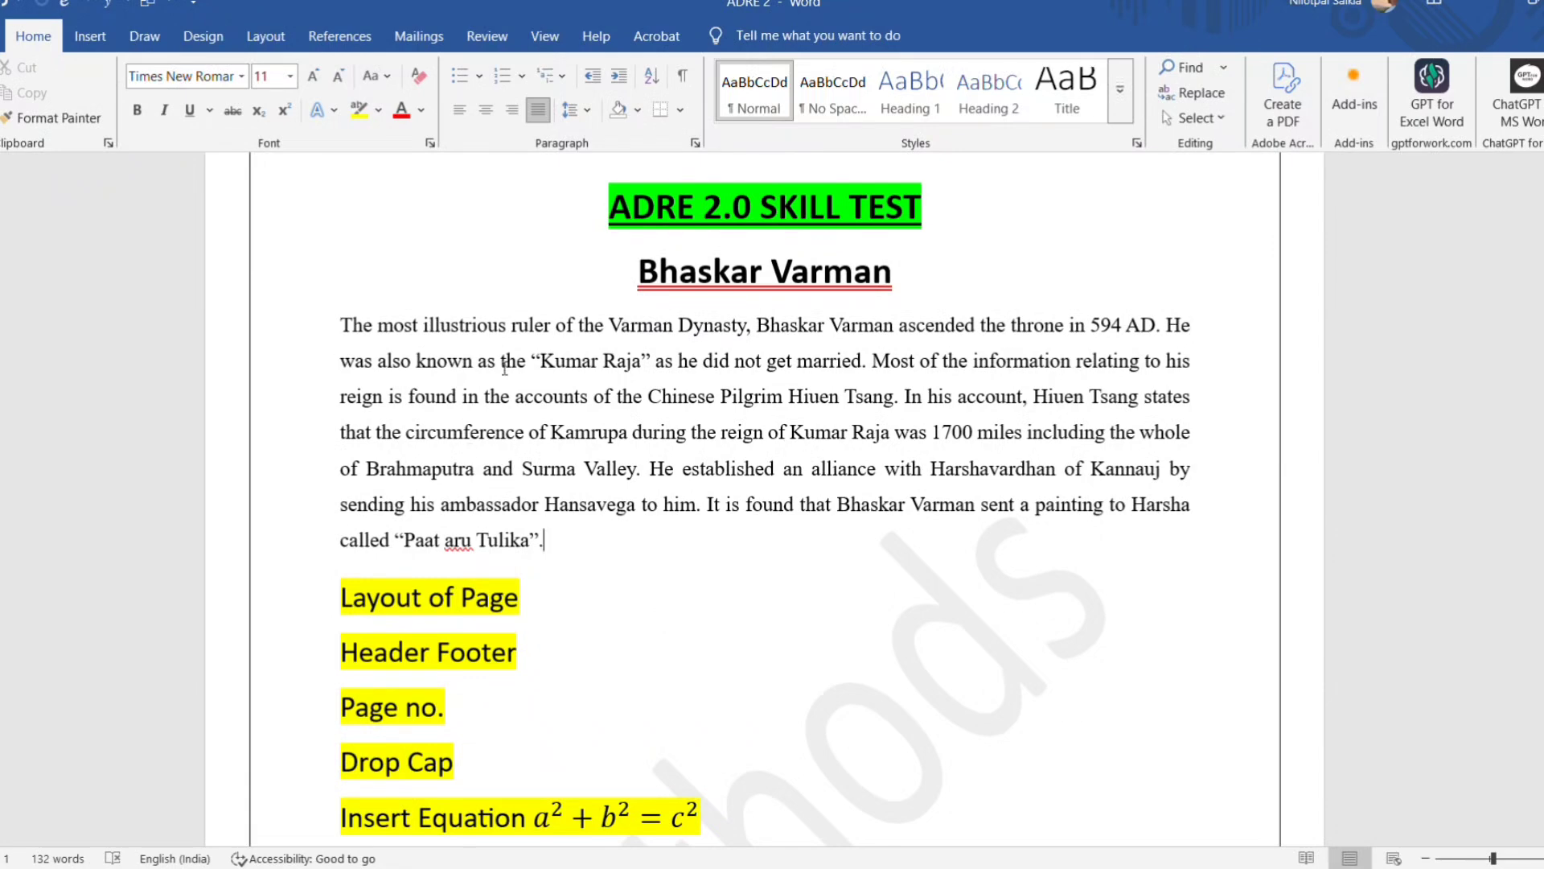
left_click(90, 35)
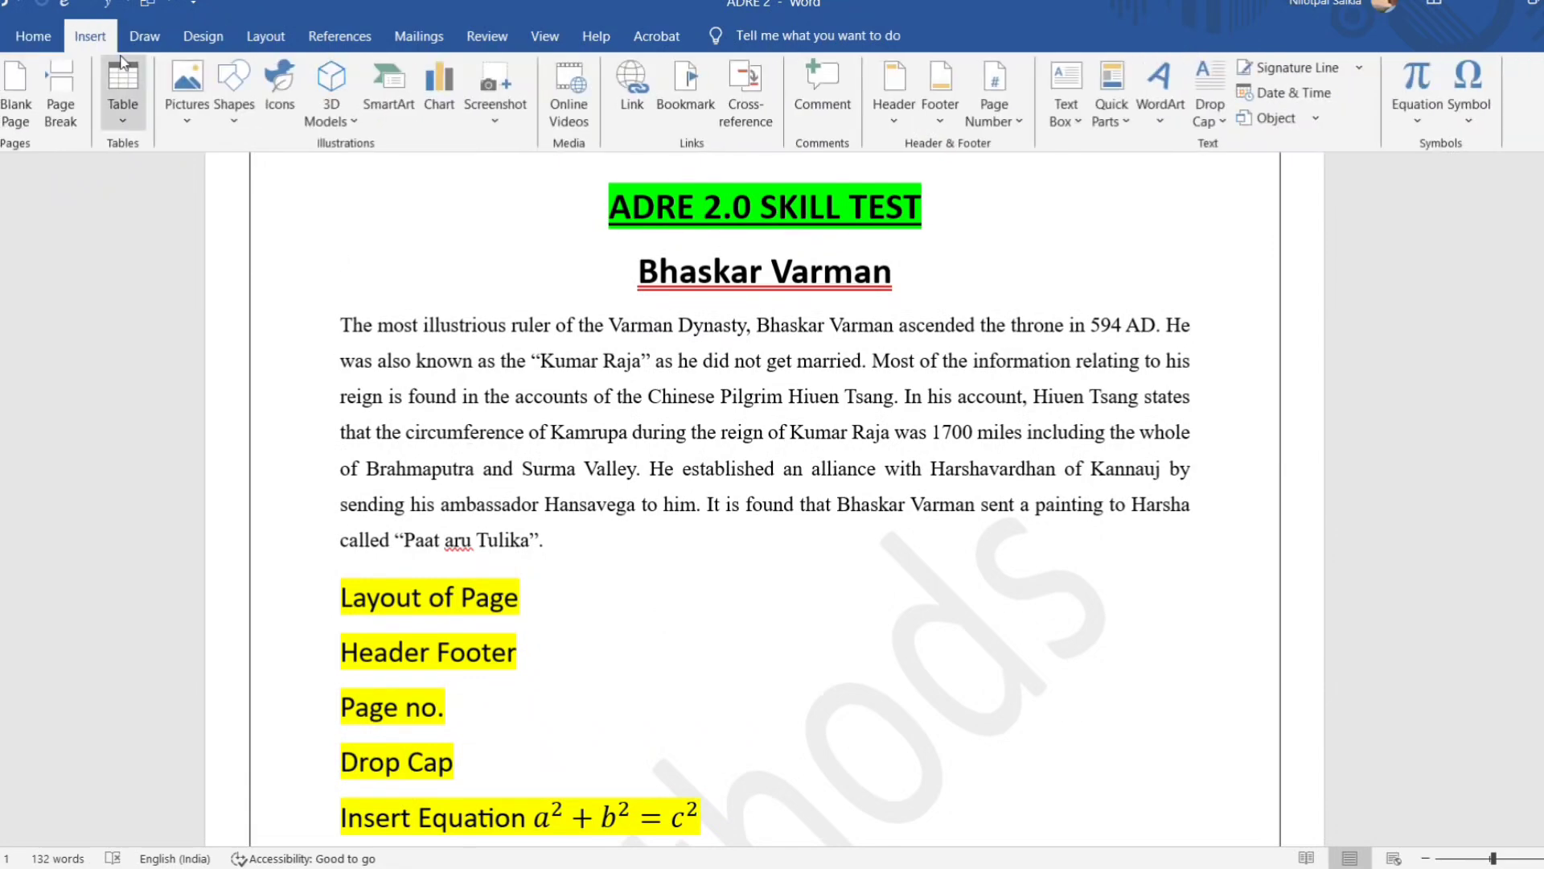
left_click(34, 37)
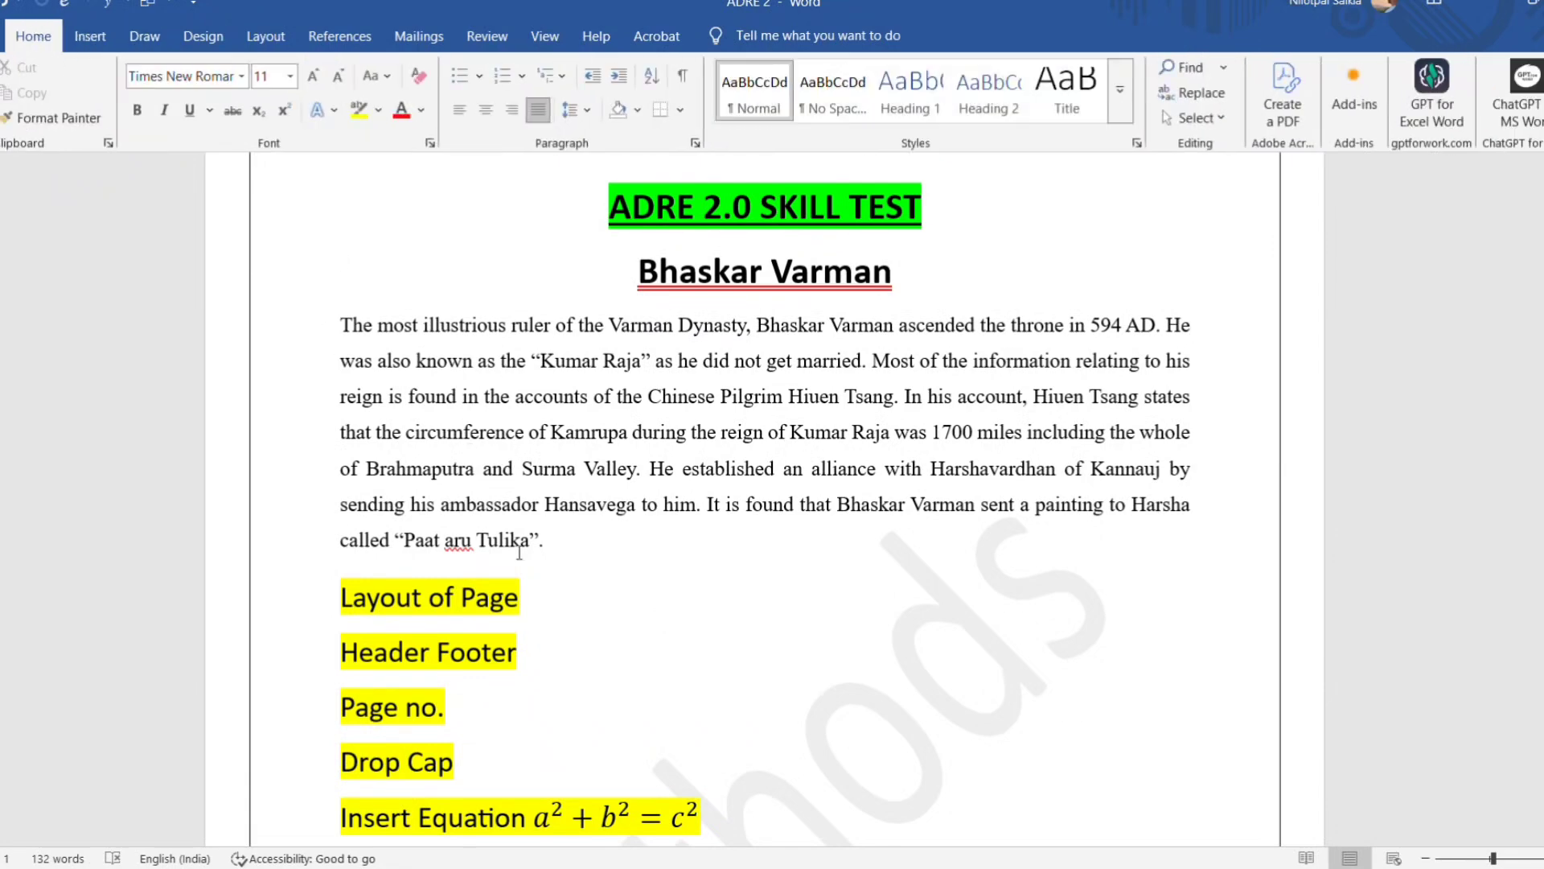
scroll(527, 558, "down", 3)
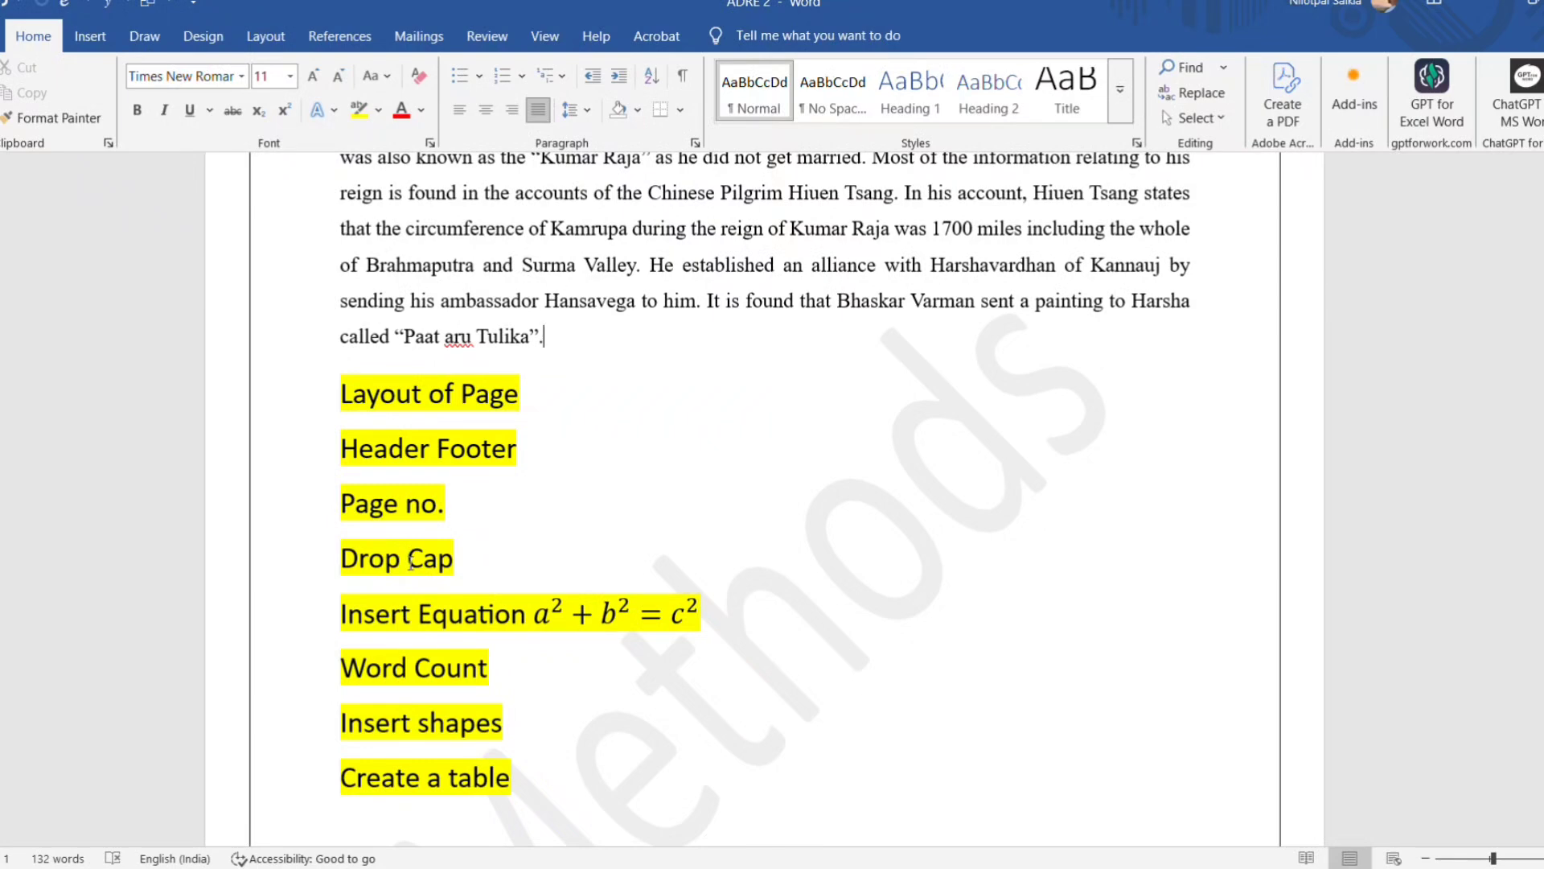
scroll(553, 397, "up", 5)
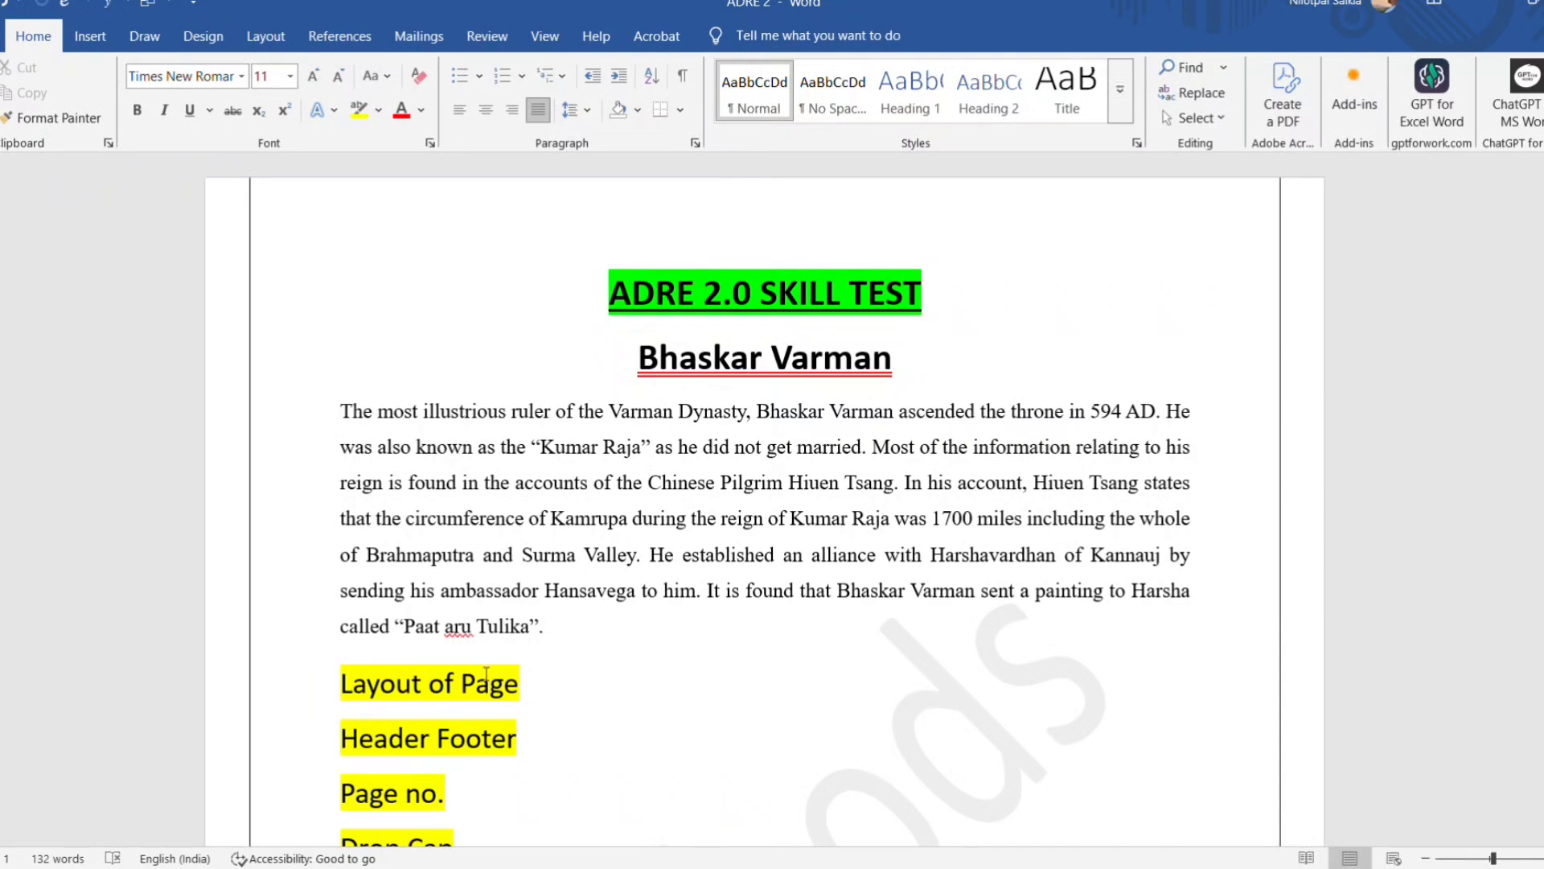
scroll(483, 672, "down", 2)
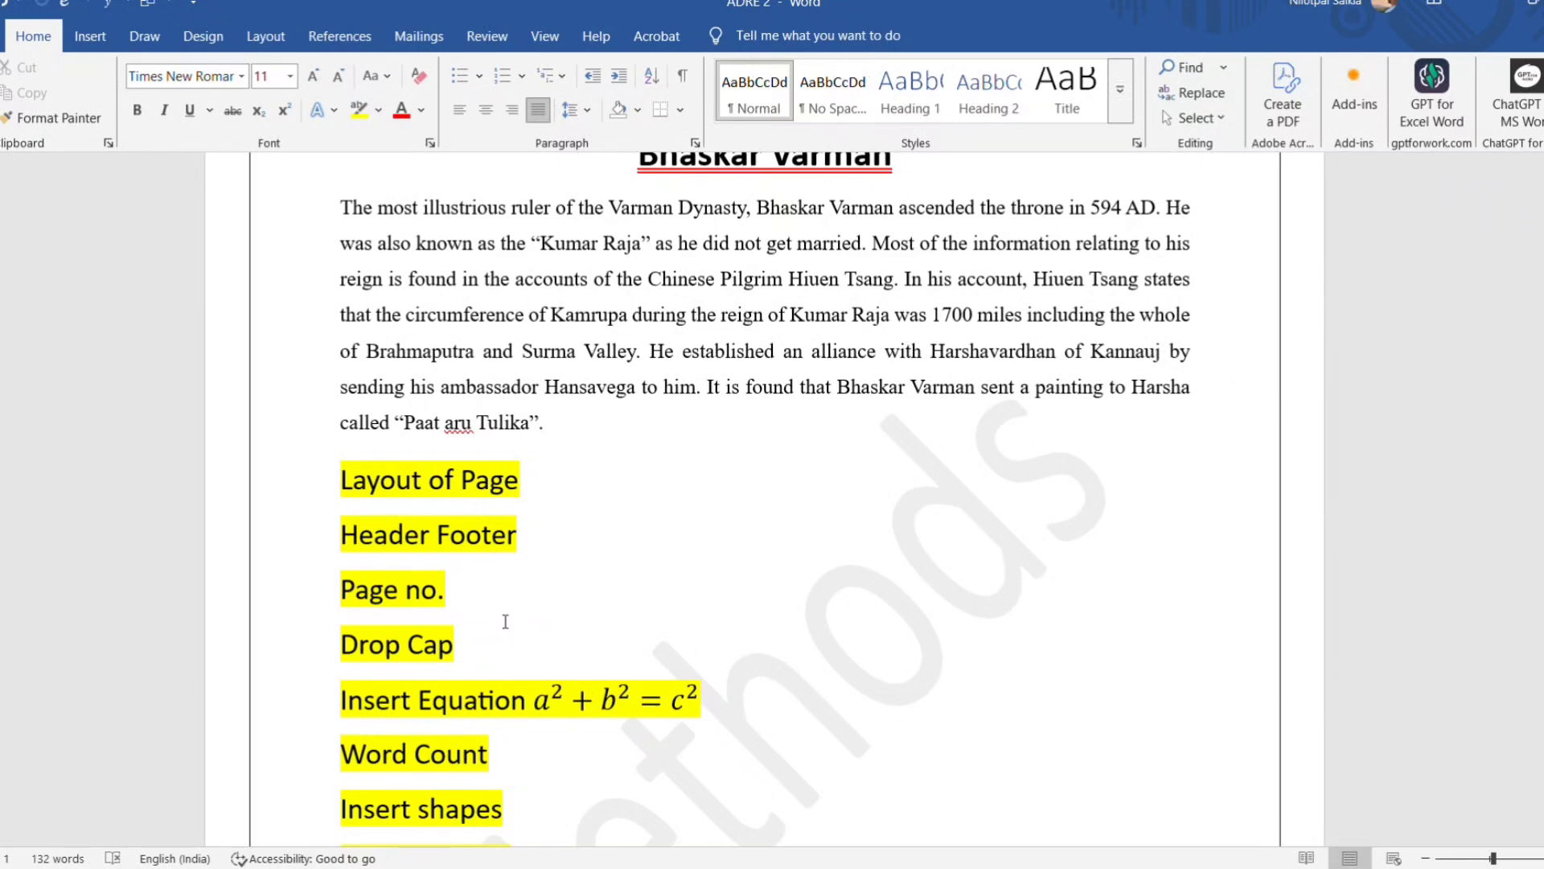
scroll(505, 621, "up", 1)
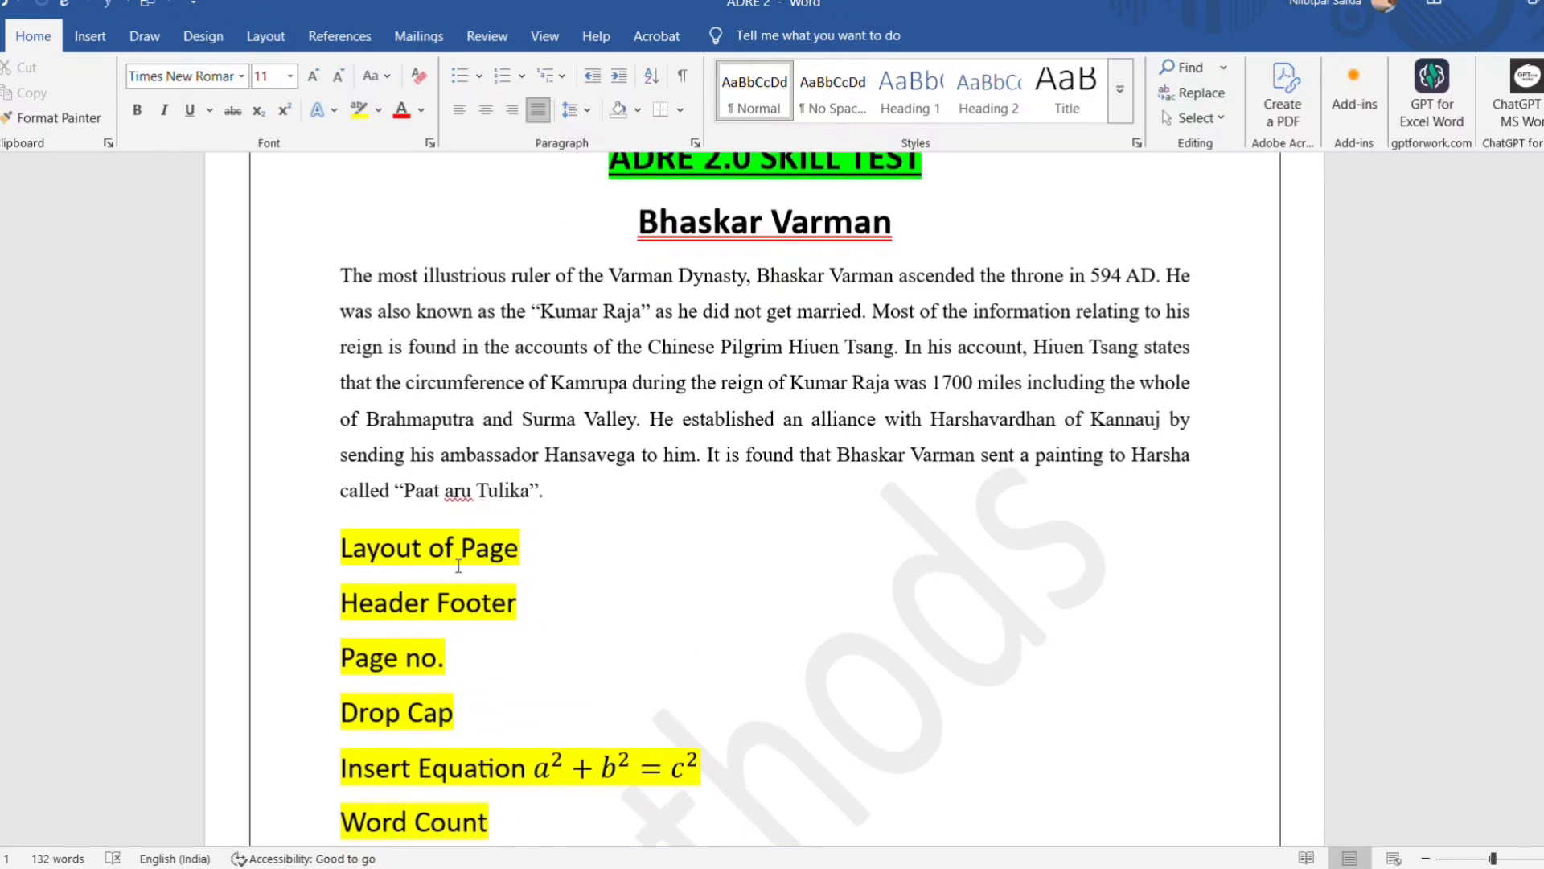
scroll(463, 580, "up", 2)
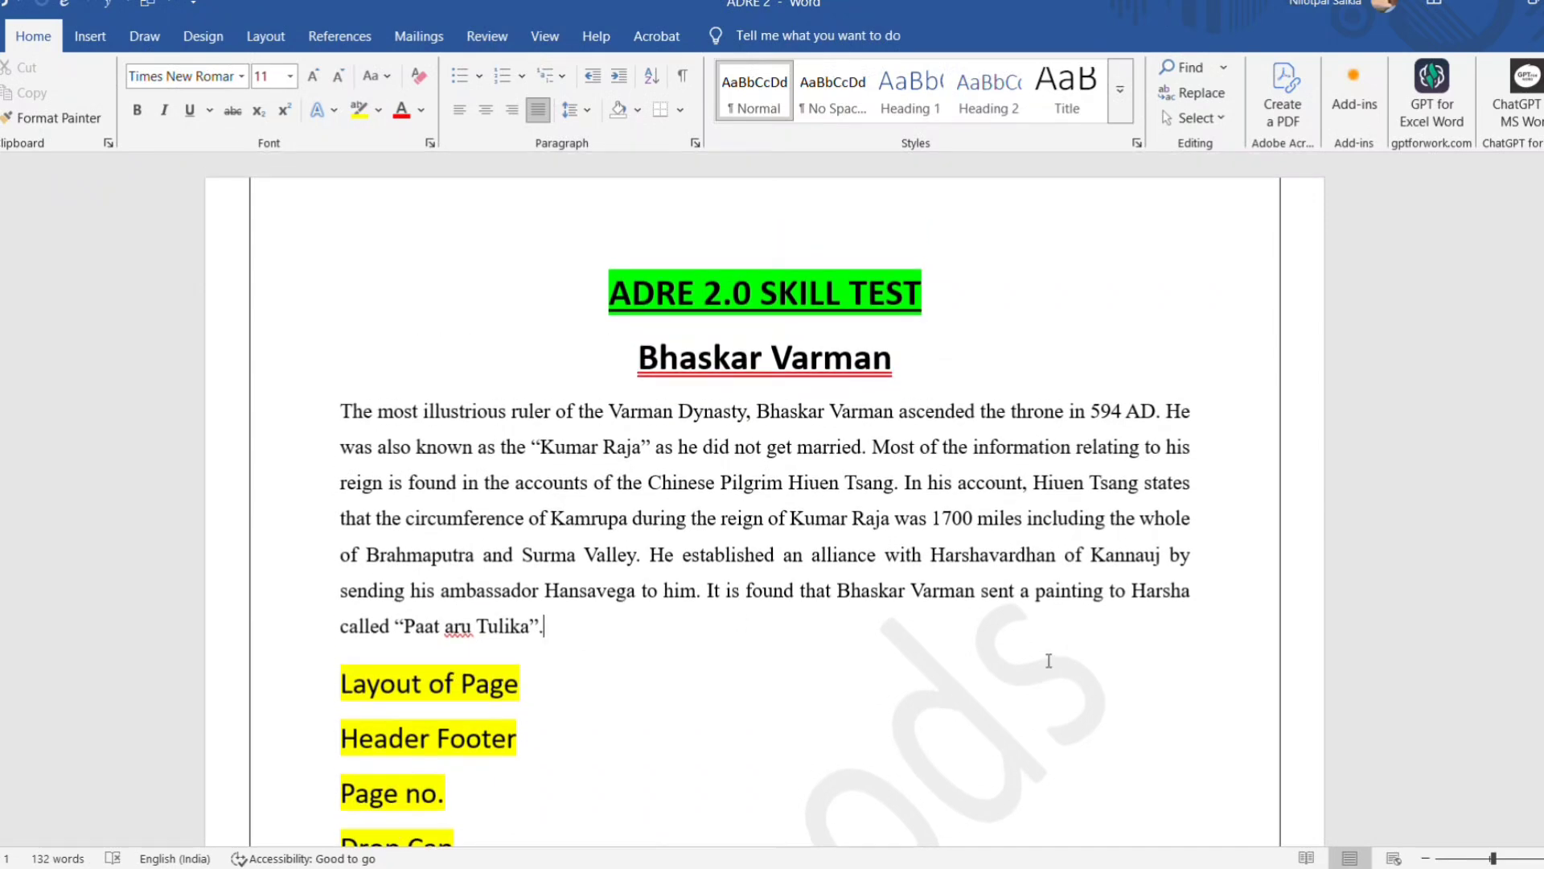
scroll(1152, 678, "down", 10)
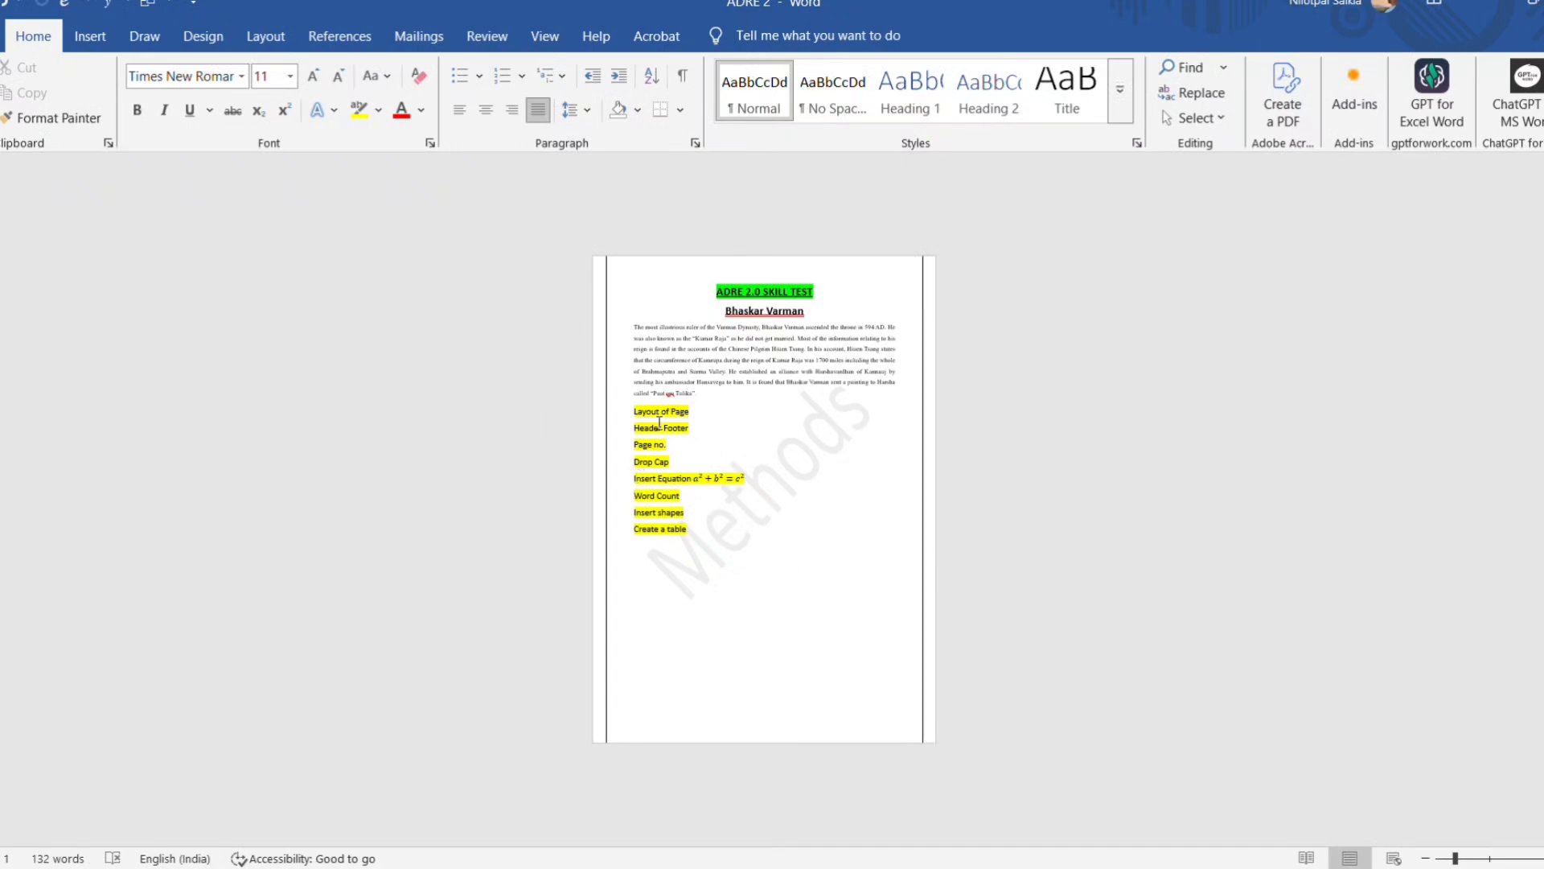
scroll(578, 511, "up", 5, "ctrl")
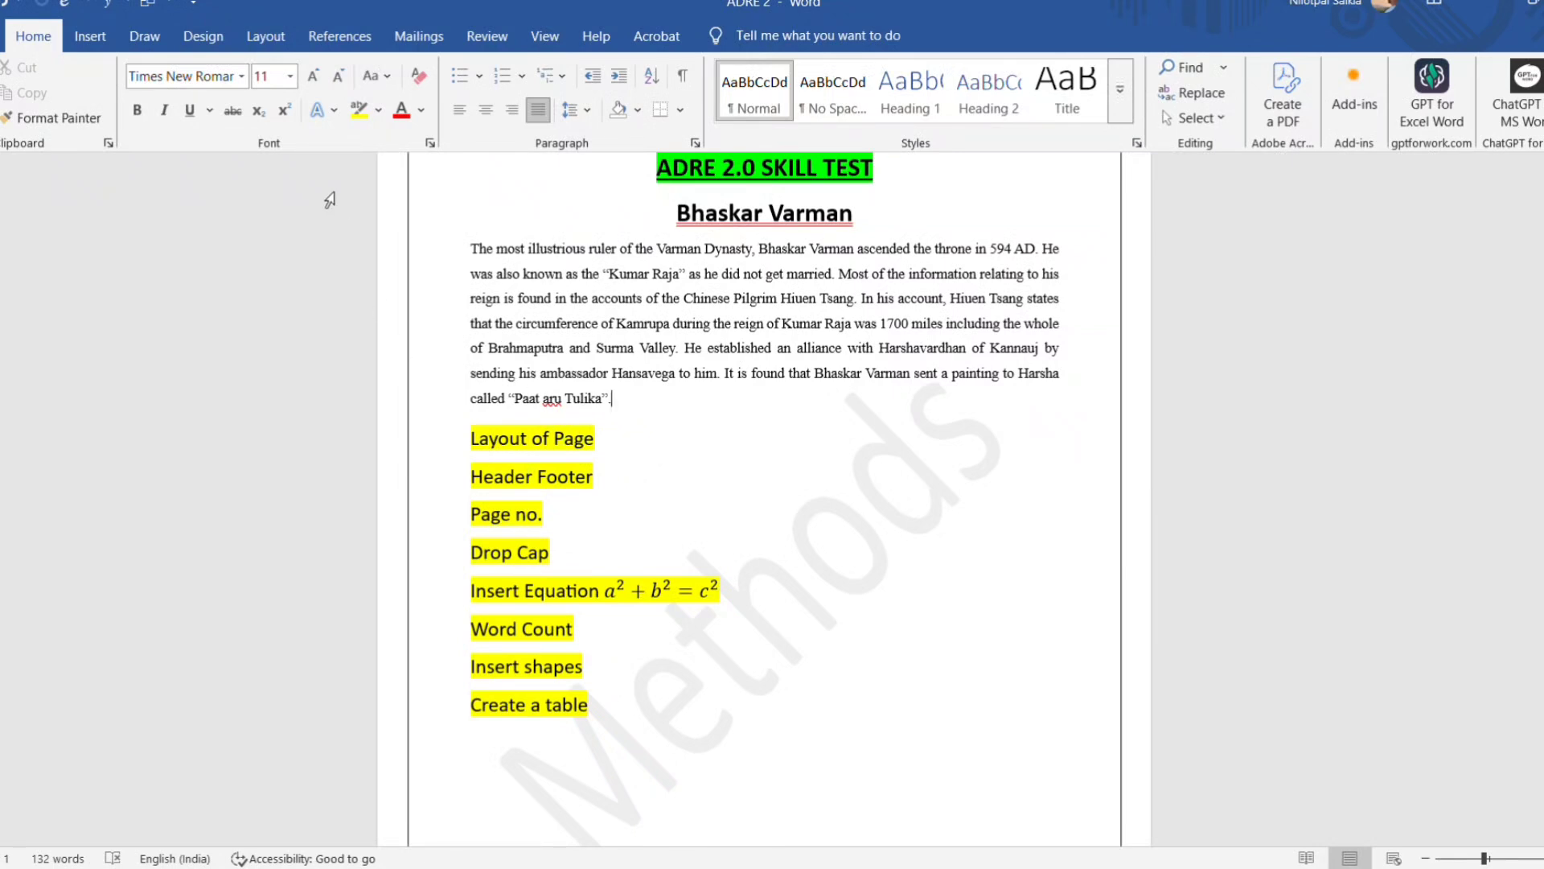
Change the page orientation to Landscape and check the whole page.
left_click(260, 49)
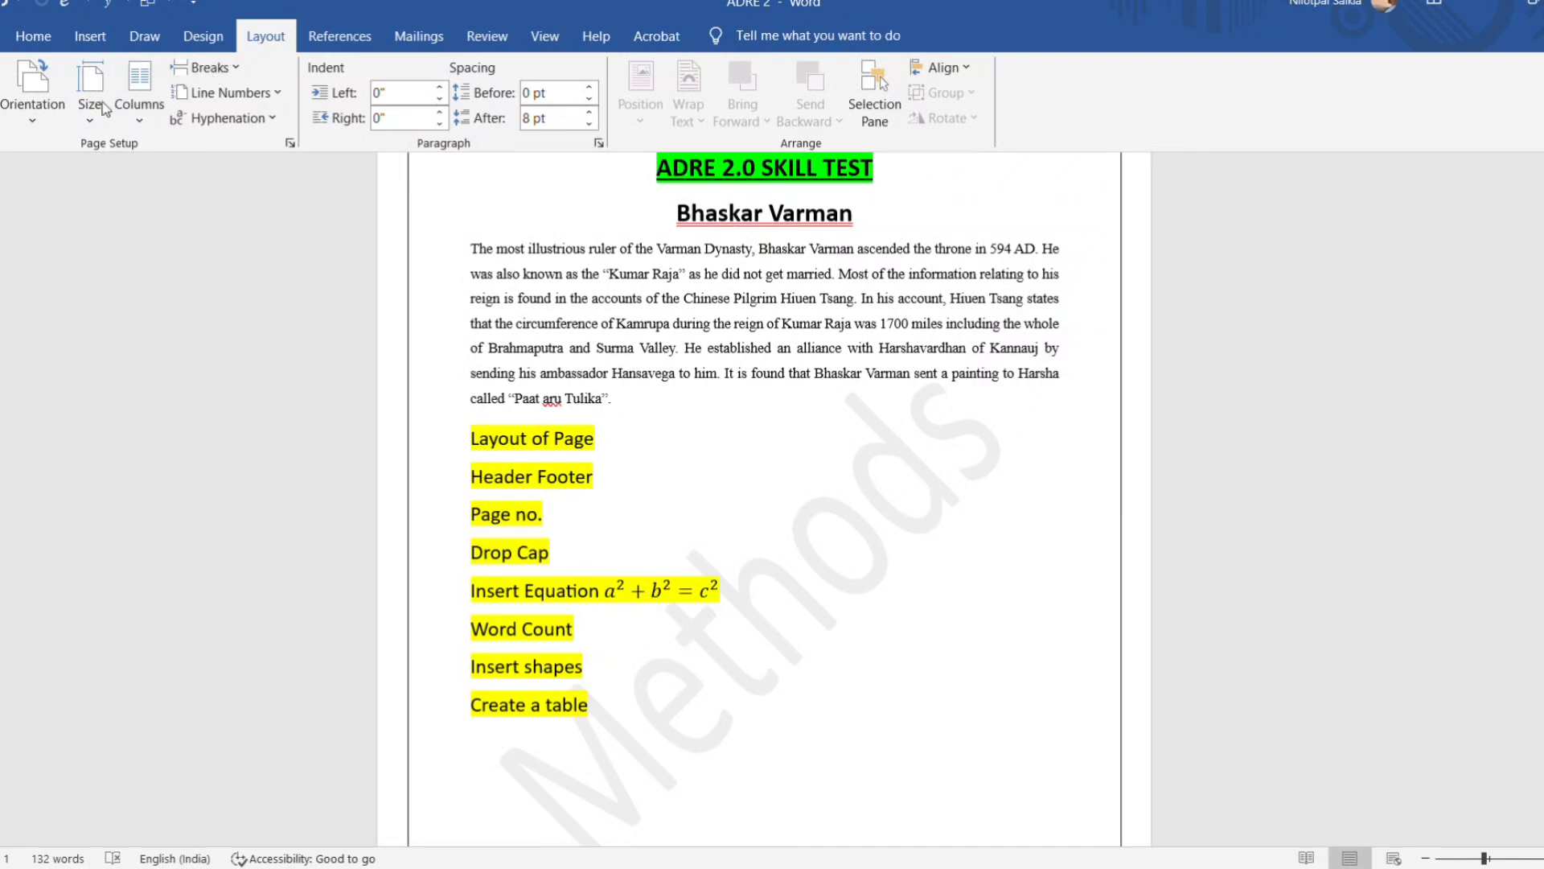
left_click(34, 125)
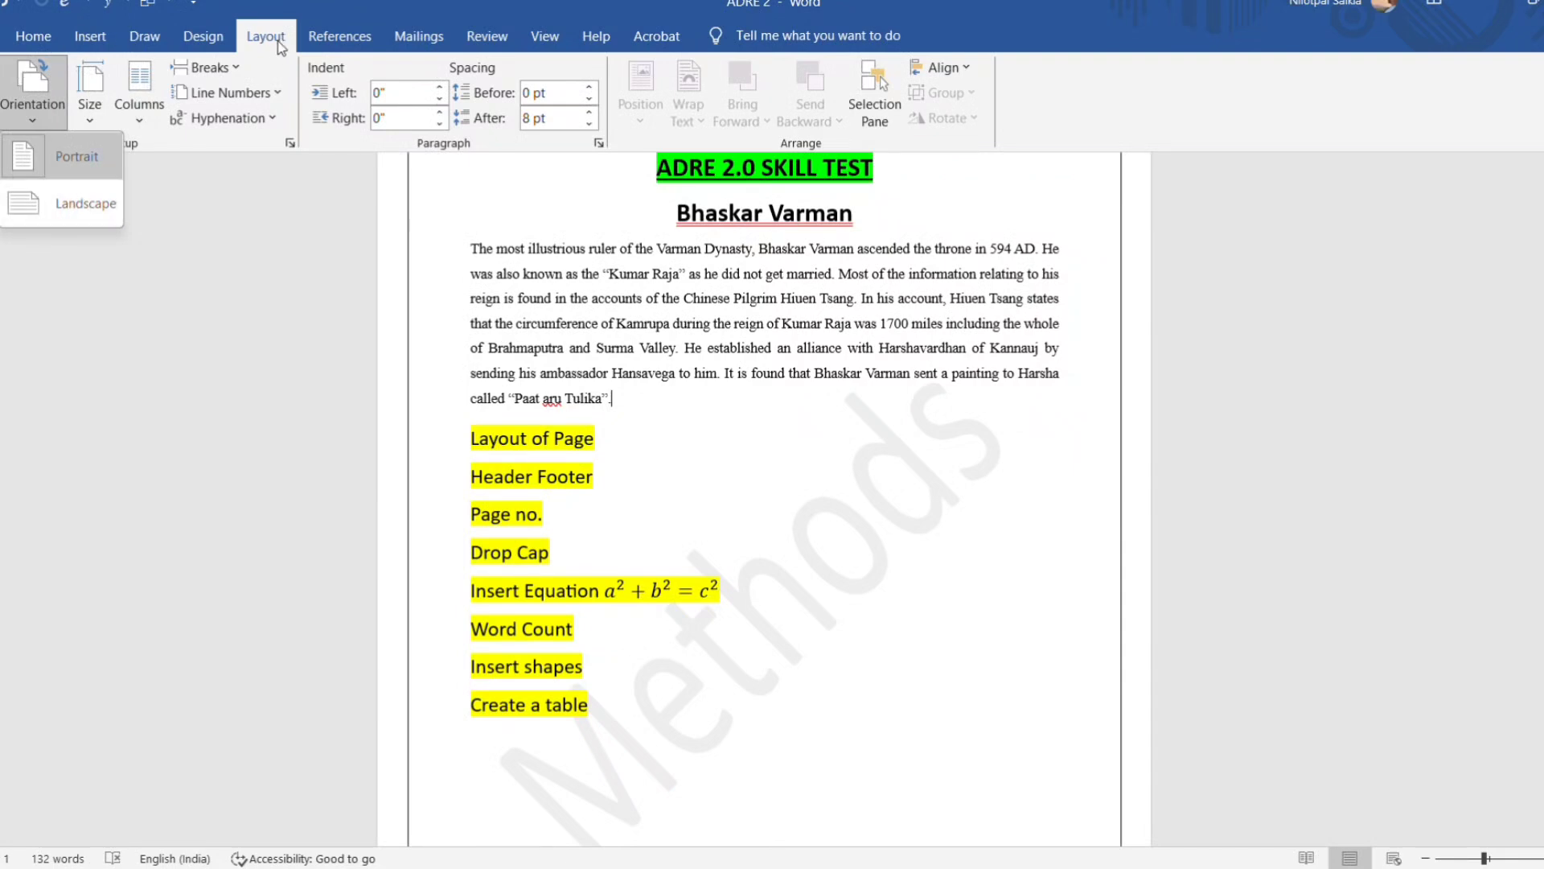
left_click(91, 210)
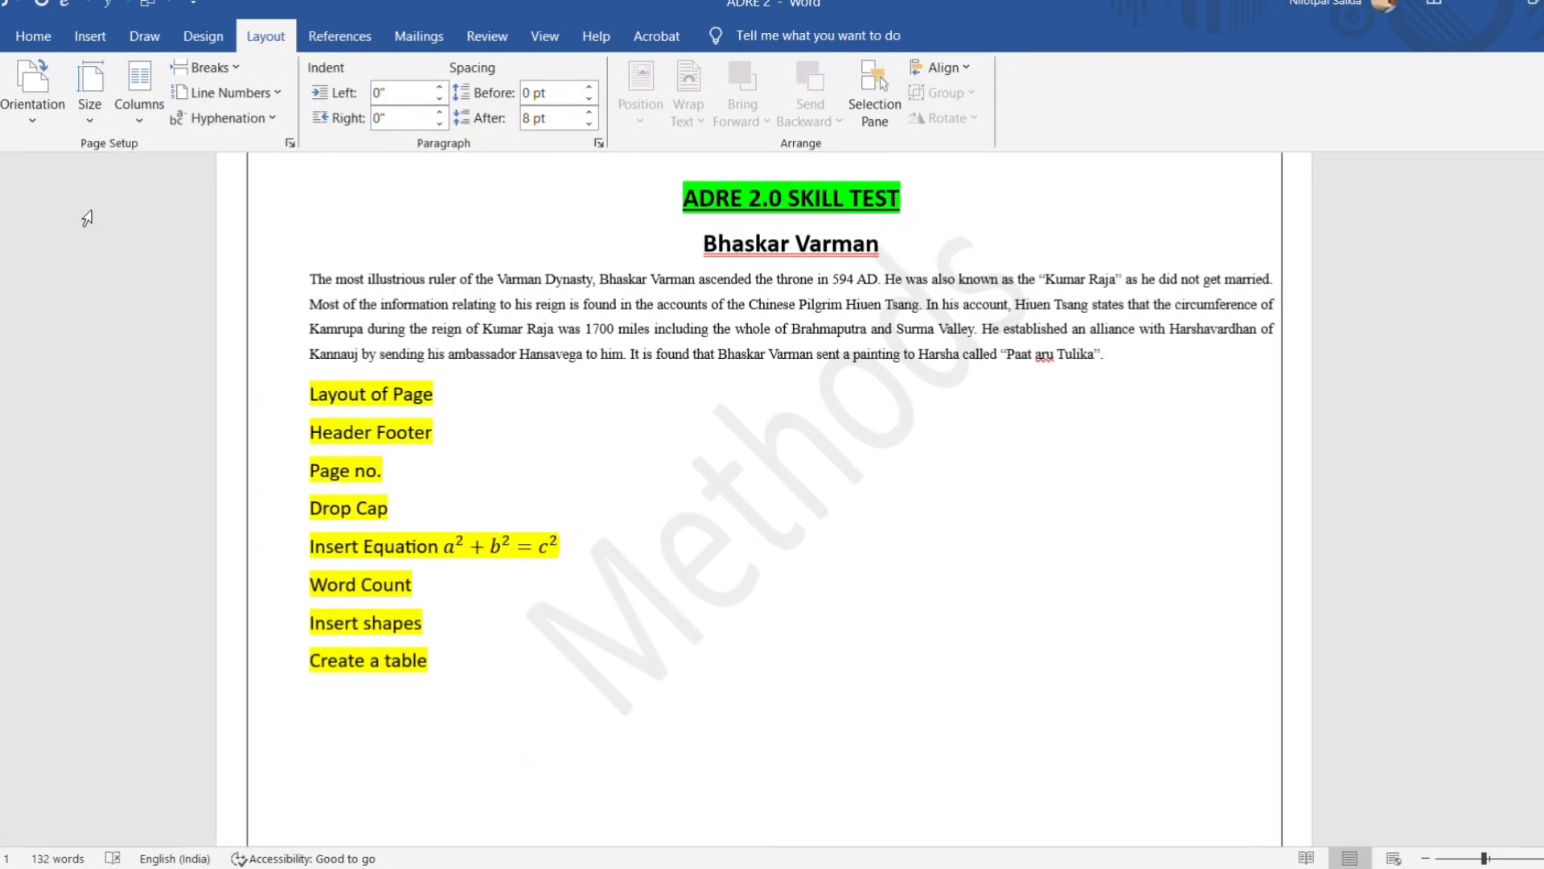
scroll(748, 483, "down", 1)
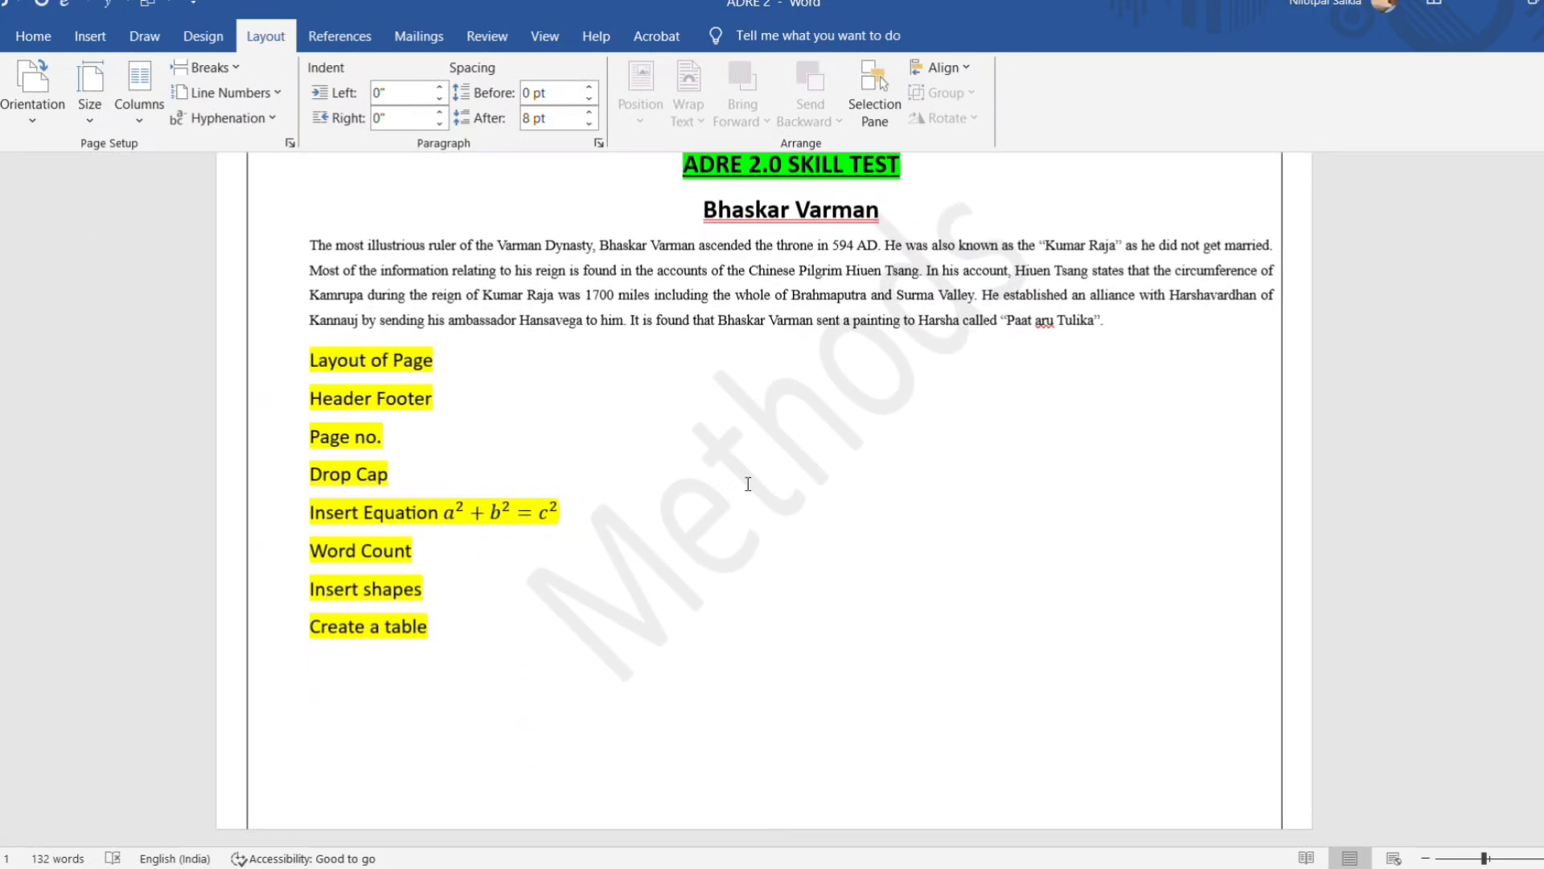
left_click(1430, 858)
left_click(1431, 858)
left_click(1432, 859)
left_click(1432, 858)
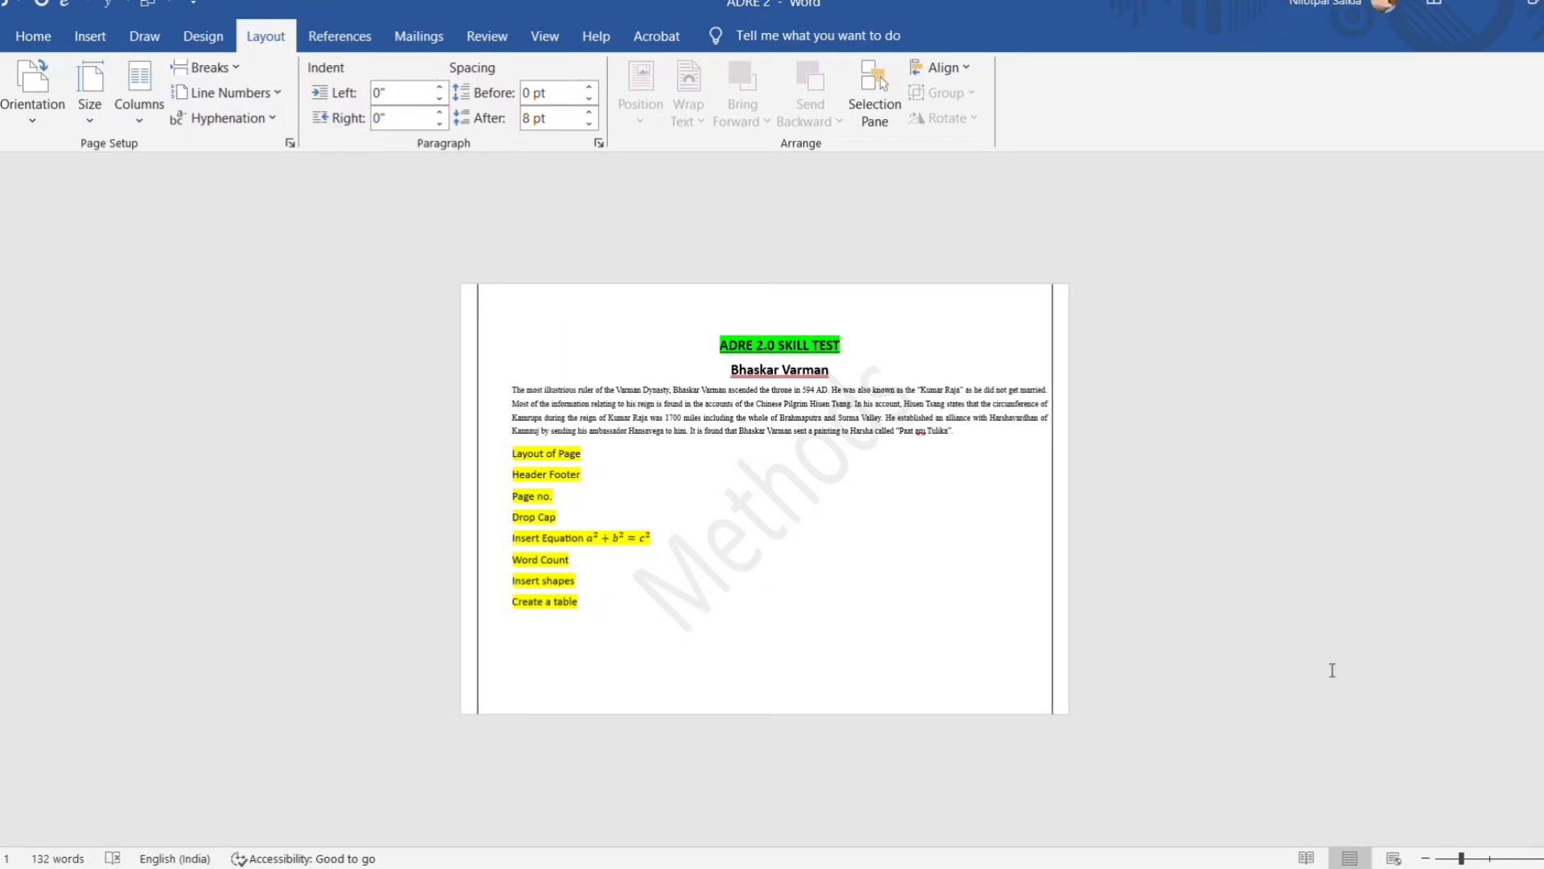
scroll(564, 555, "up", 5, "ctrl")
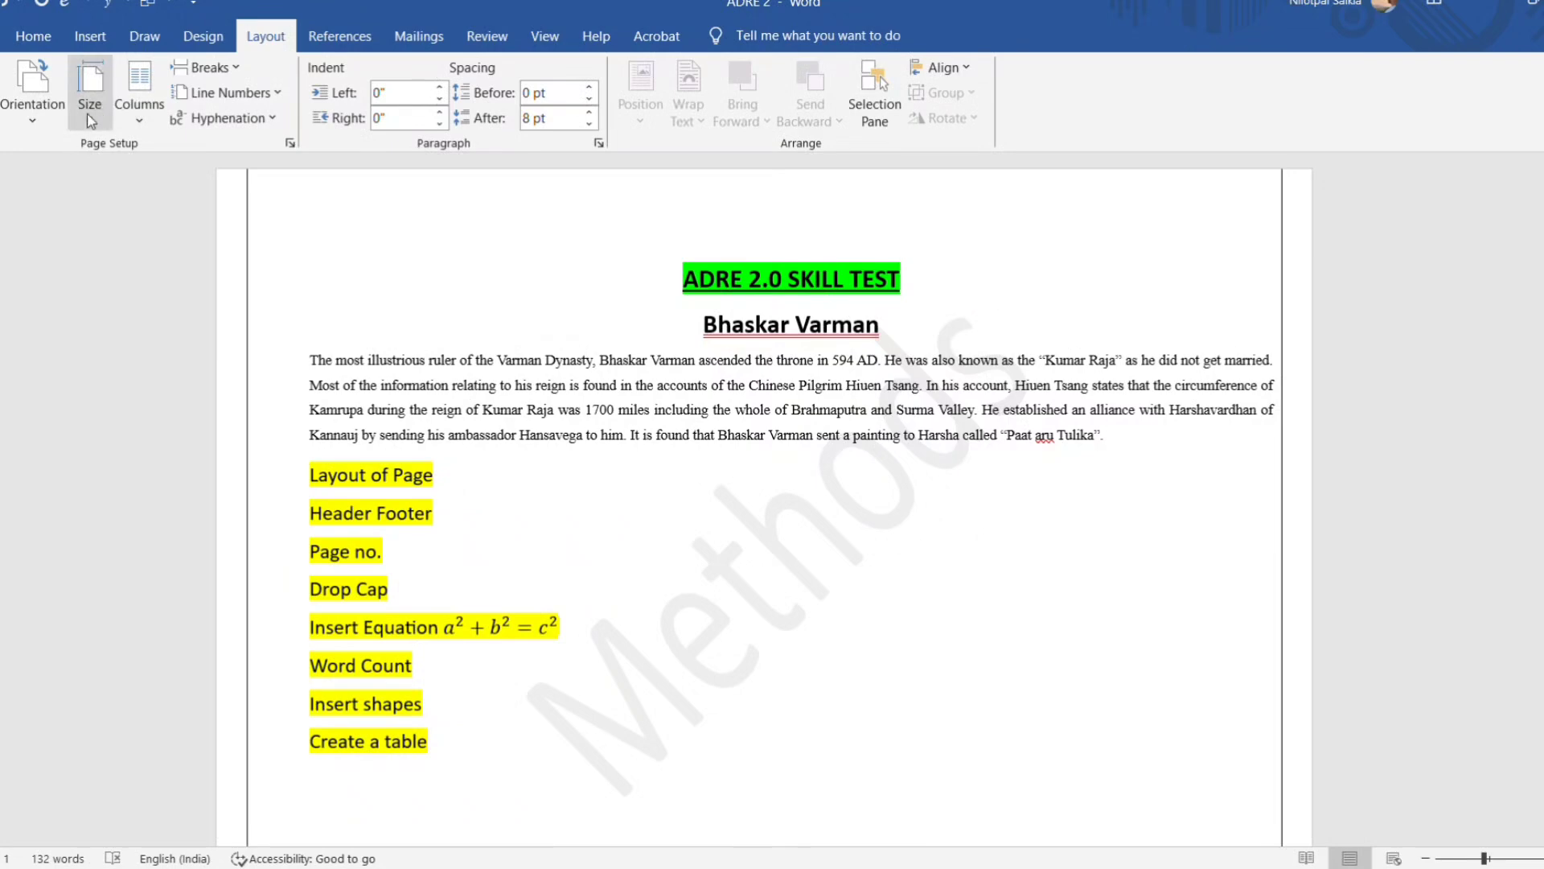
Split the body paragraph under the Bhaskar Varman heading into two columns.
left_click(139, 124)
left_click(572, 490)
scroll(572, 489, "up", 2)
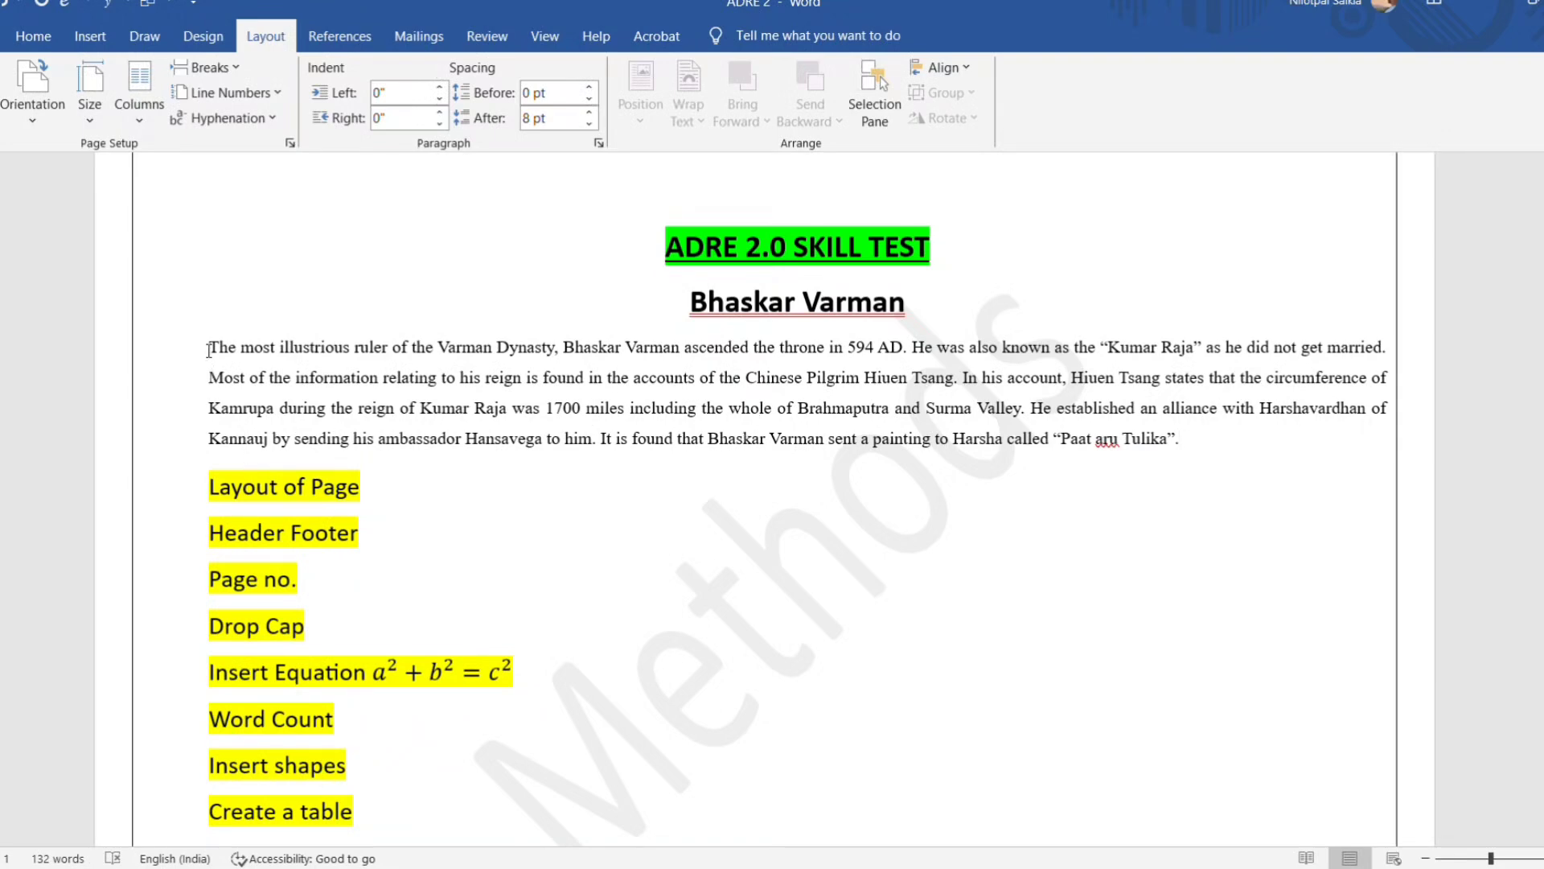
left_click_drag(210, 346, 1187, 449)
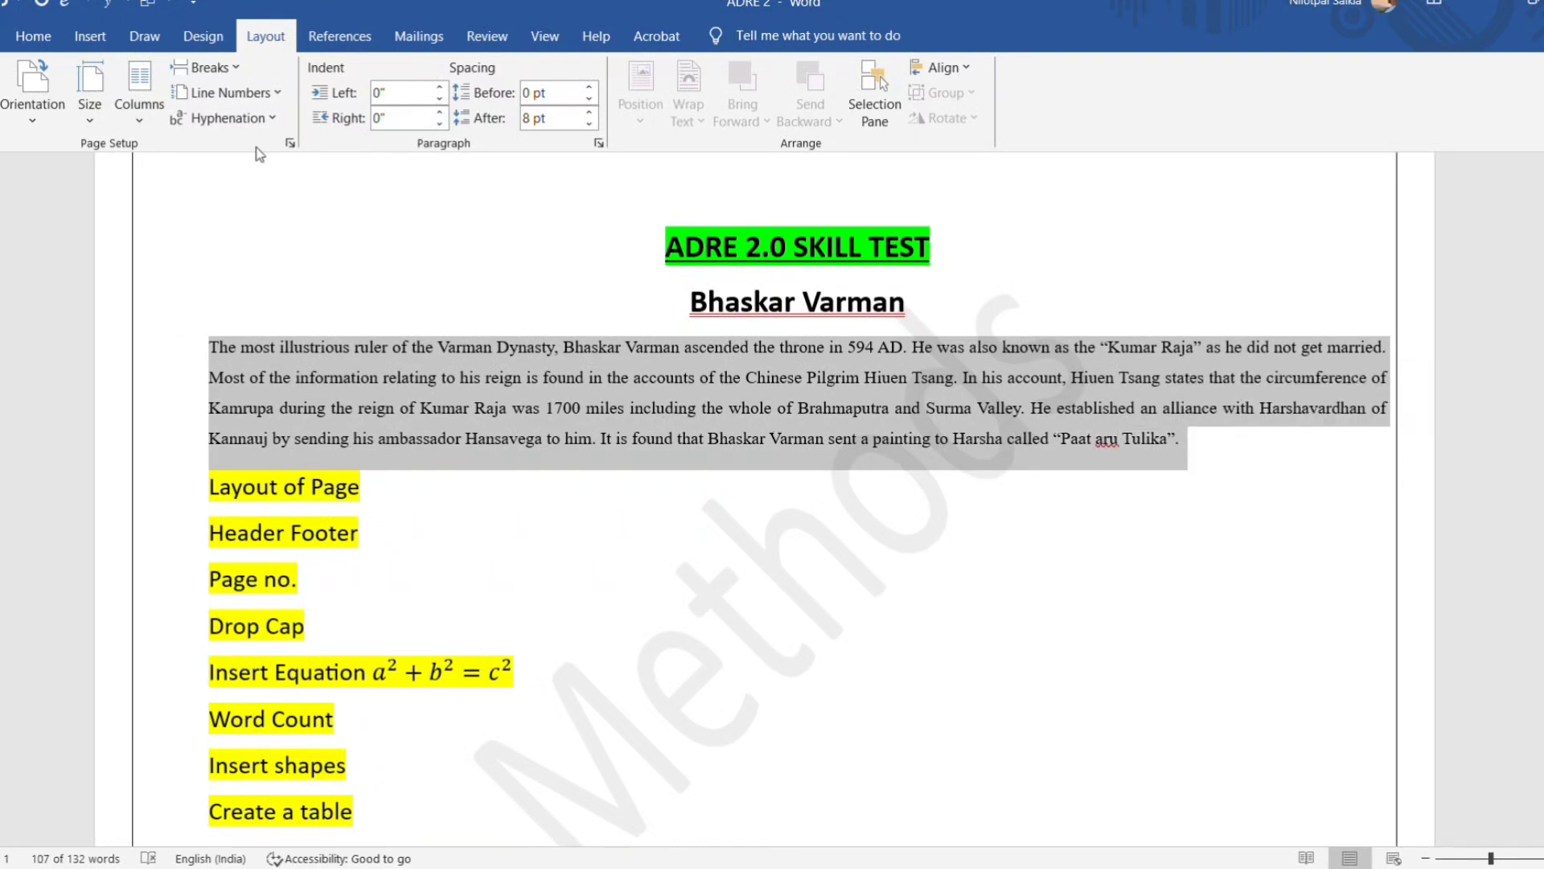
left_click(17, 42)
left_click(265, 36)
left_click(147, 129)
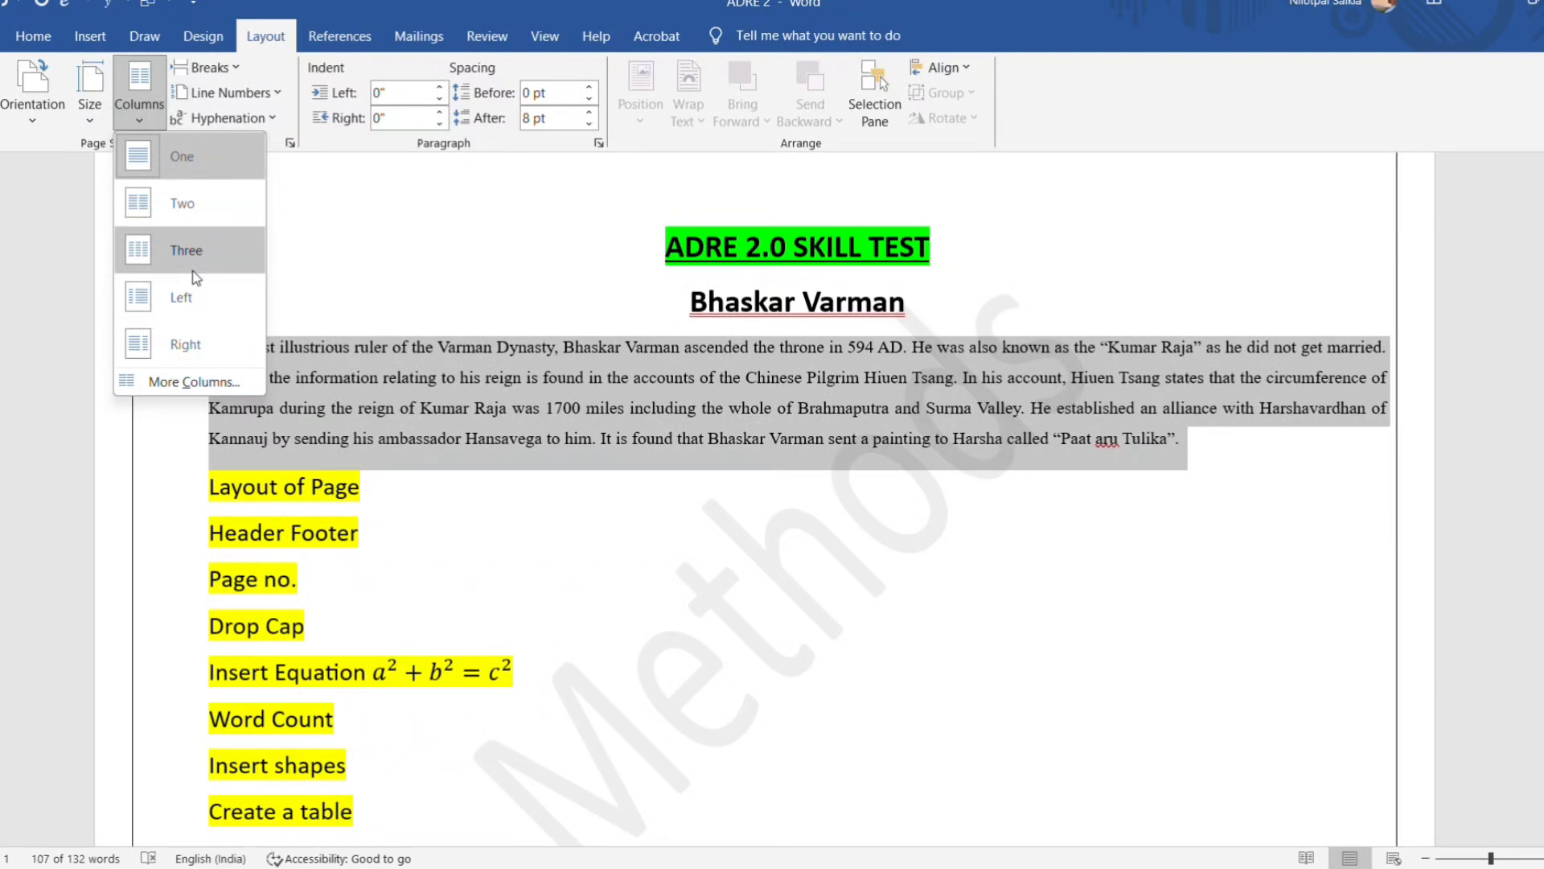
left_click(182, 203)
left_click(354, 547)
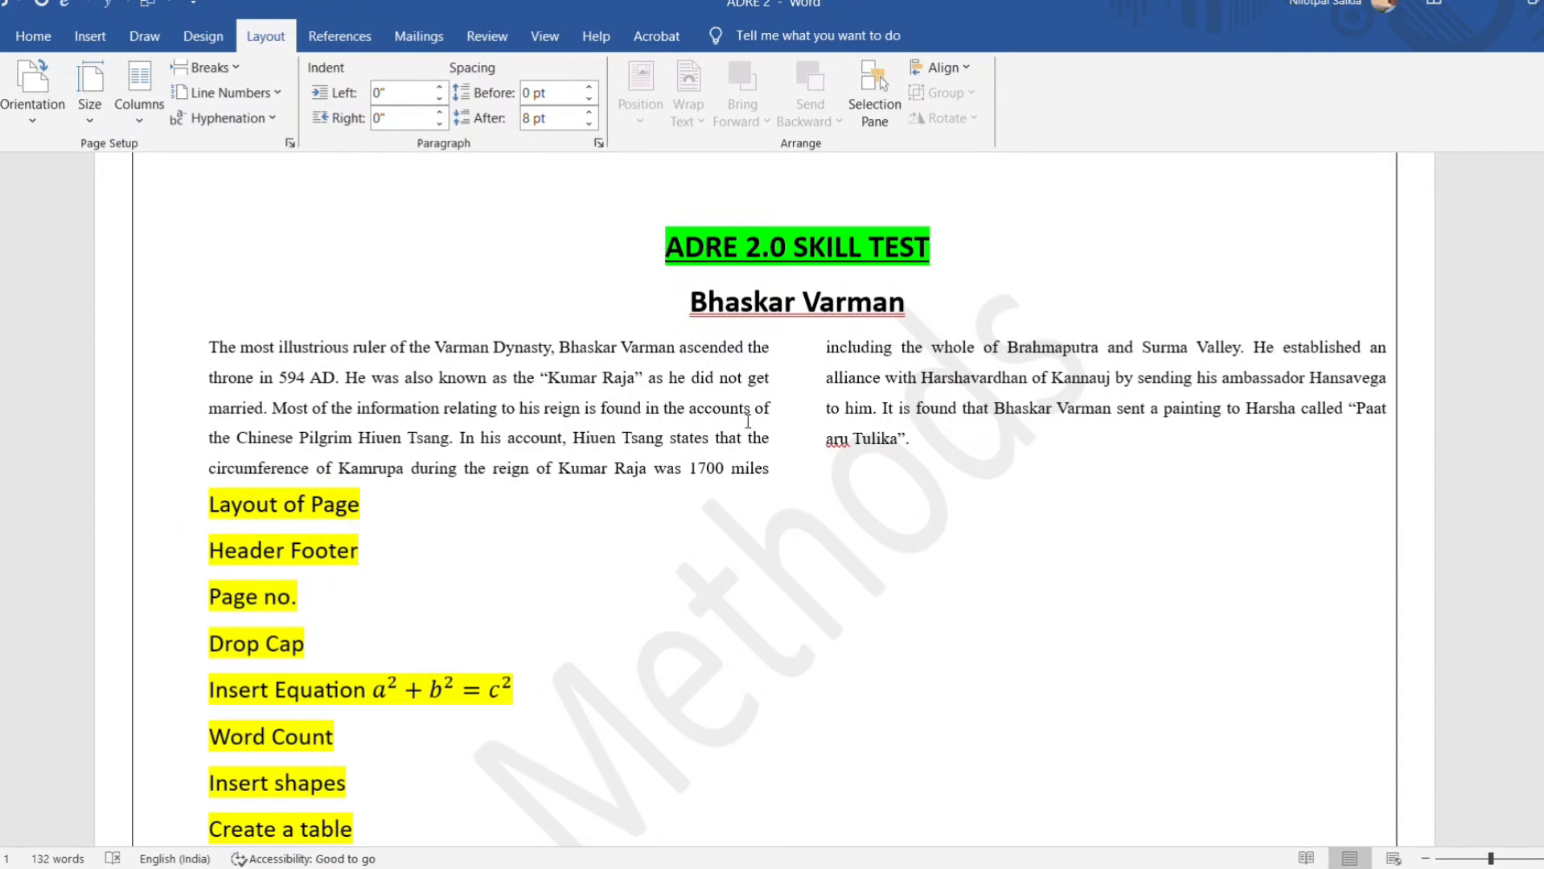
Change the column layout of the paragraph under the Bhaskar Varman heading to three columns.
left_click_drag(209, 347, 920, 473)
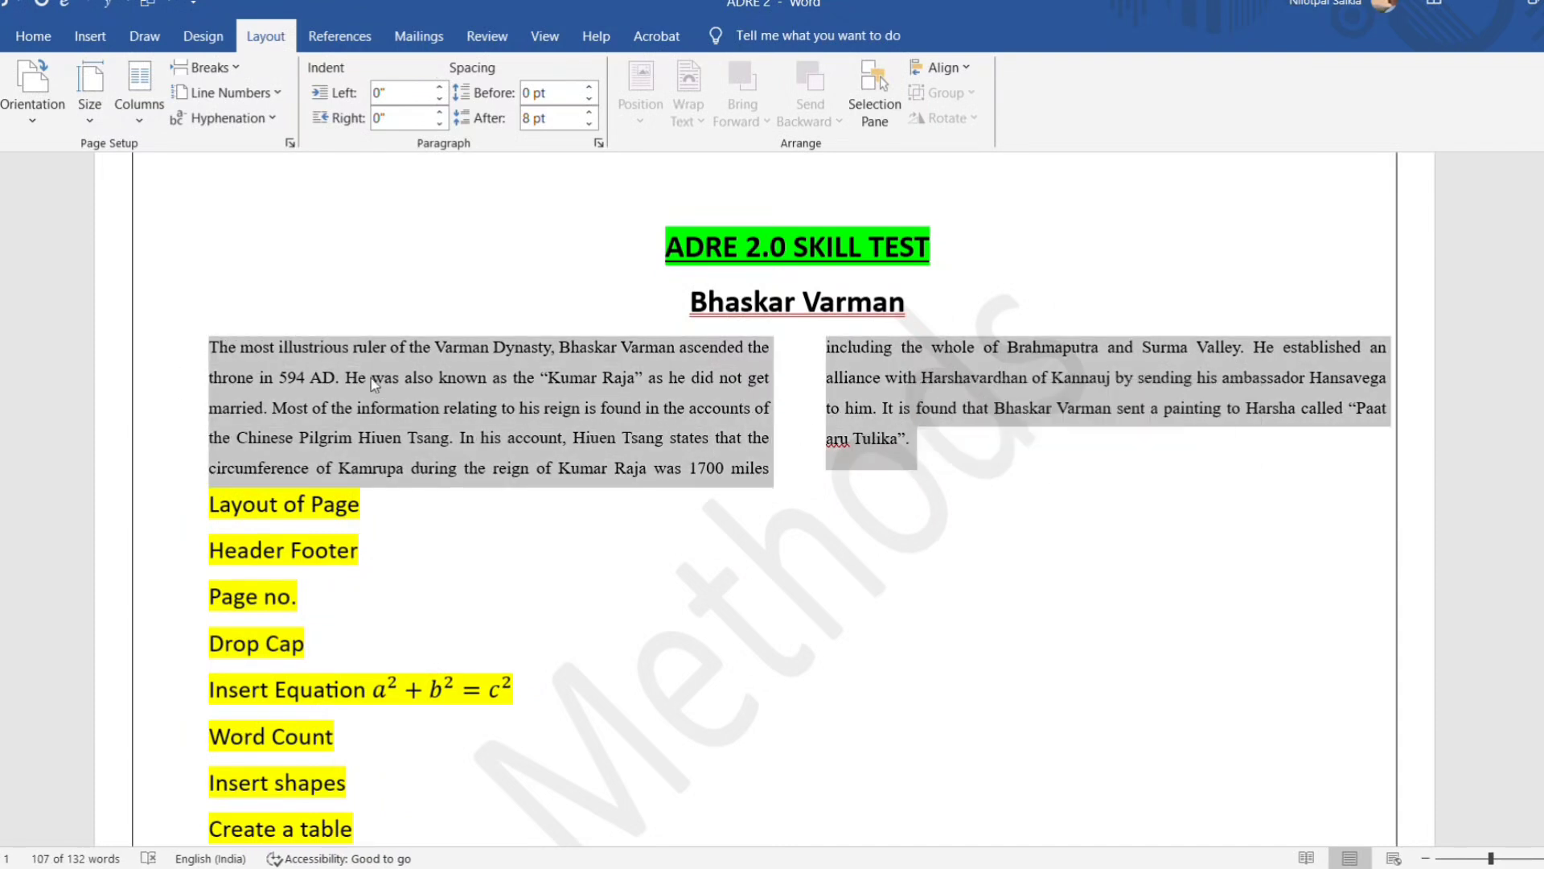
left_click(142, 116)
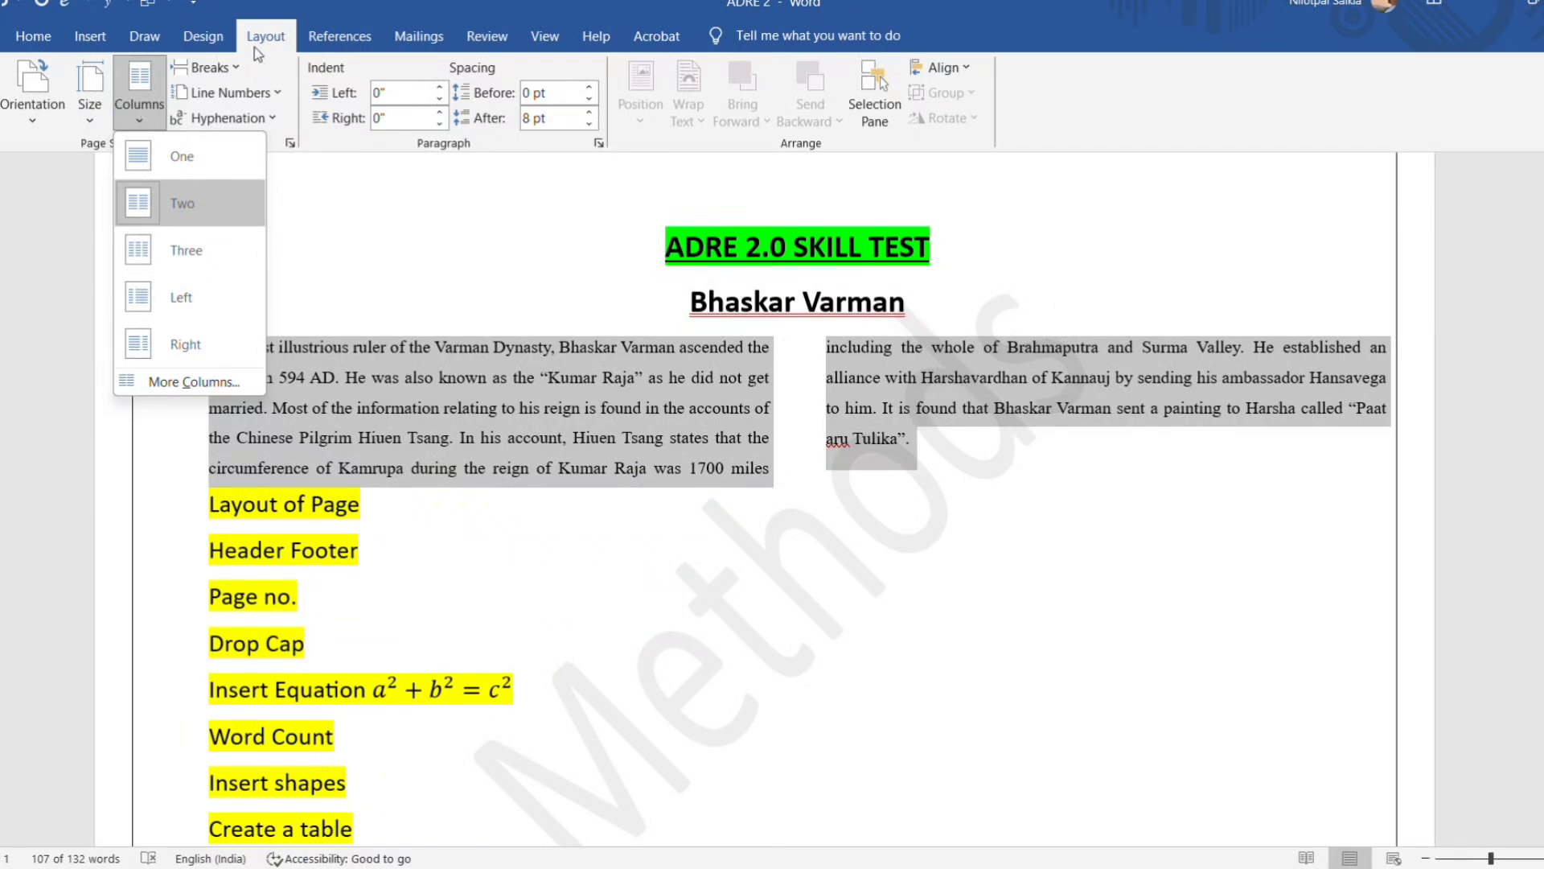
left_click(219, 251)
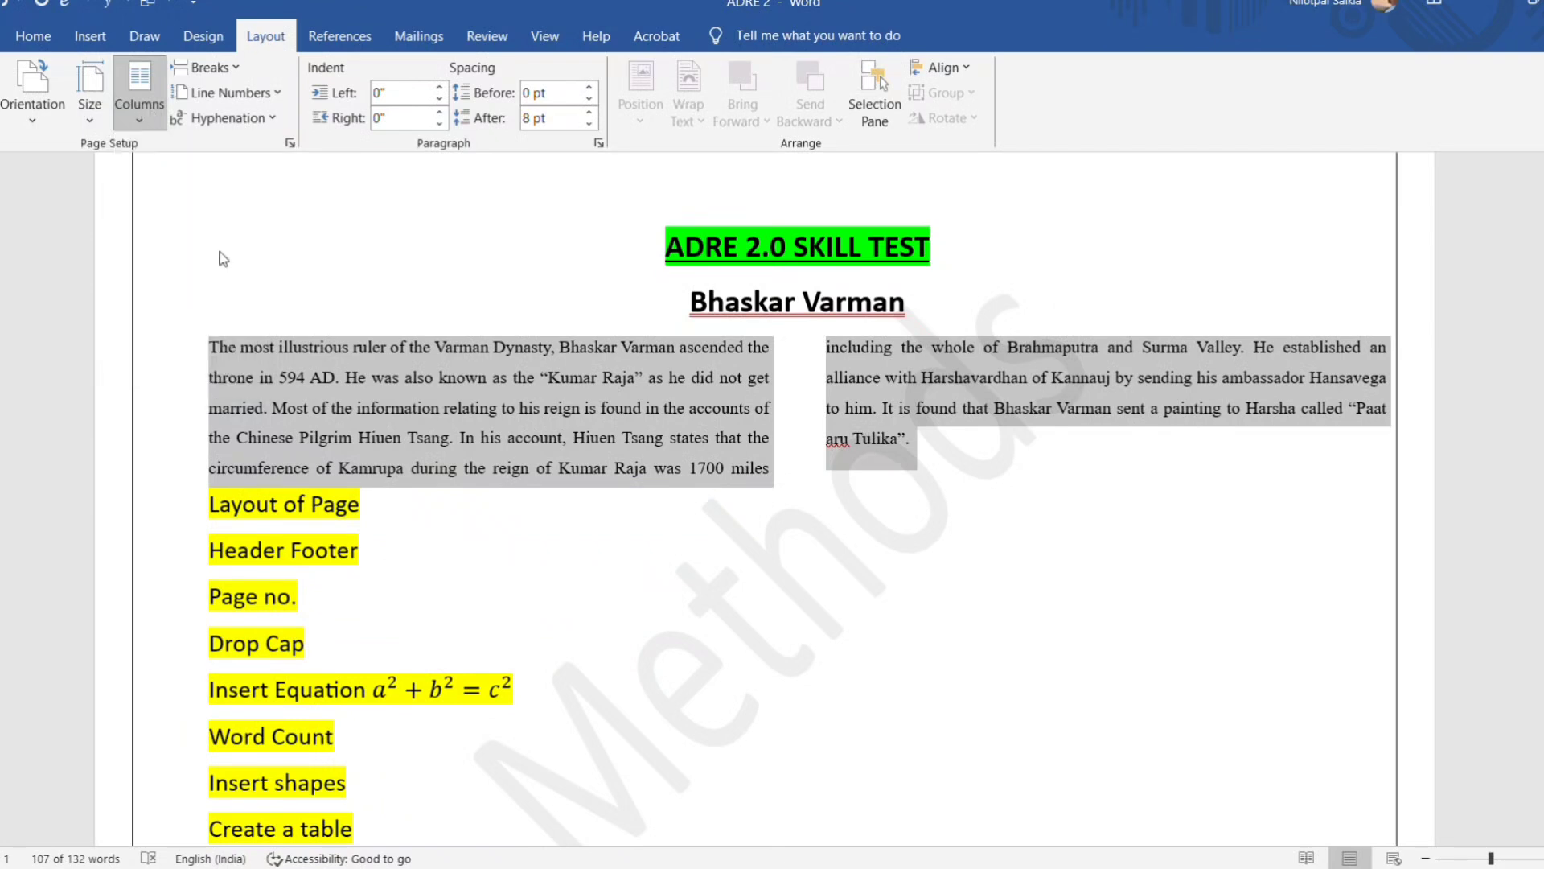
left_click(576, 376)
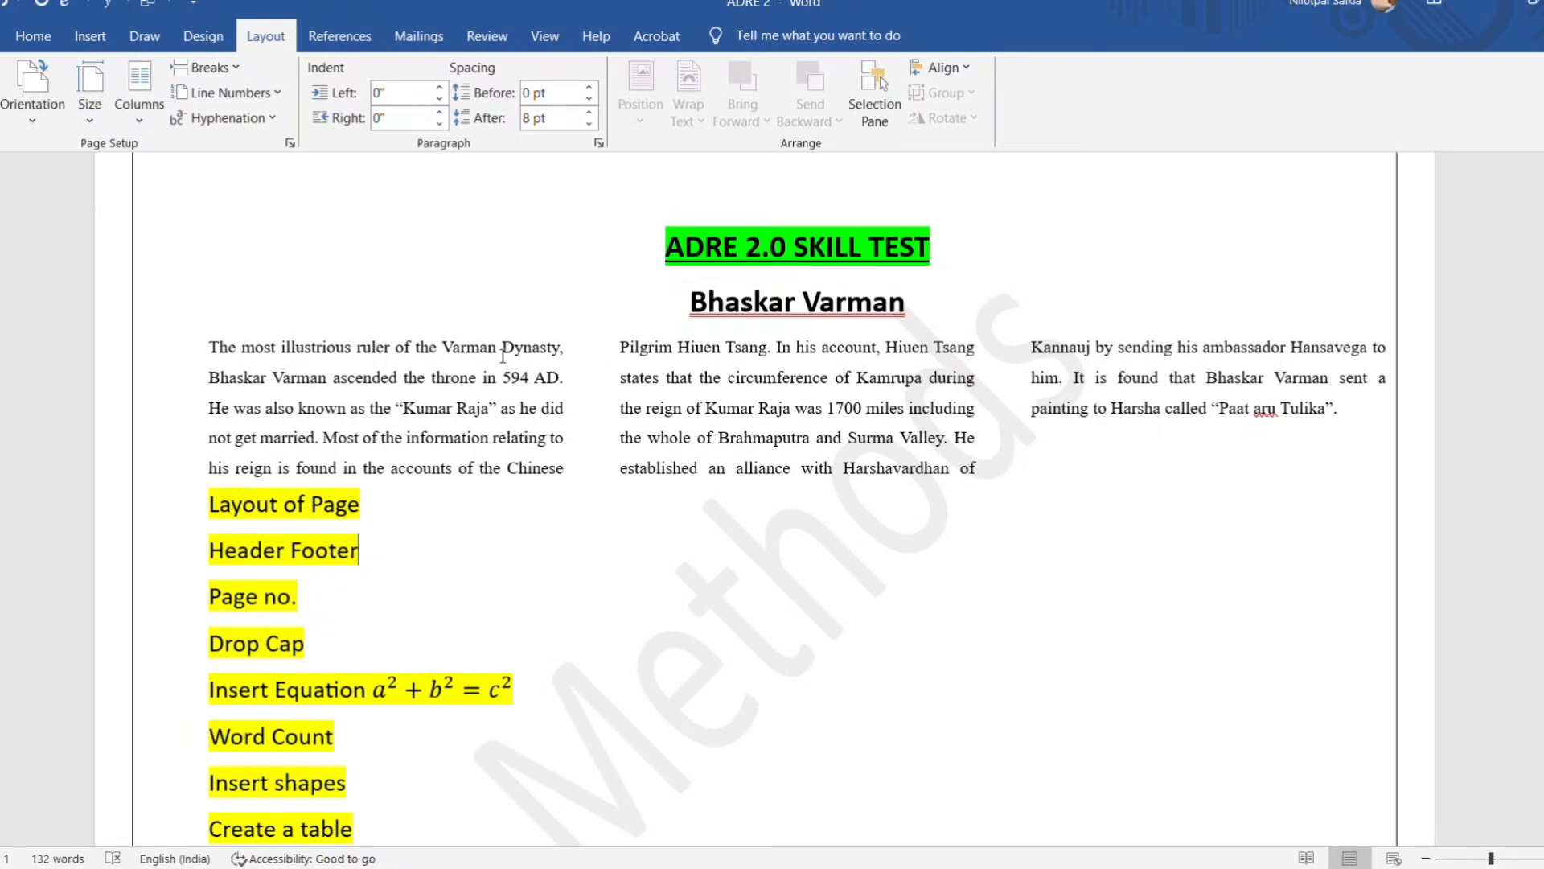
Look over the detailed column settings without applying any, and undo both column changes on the body paragraph.
left_click(140, 88)
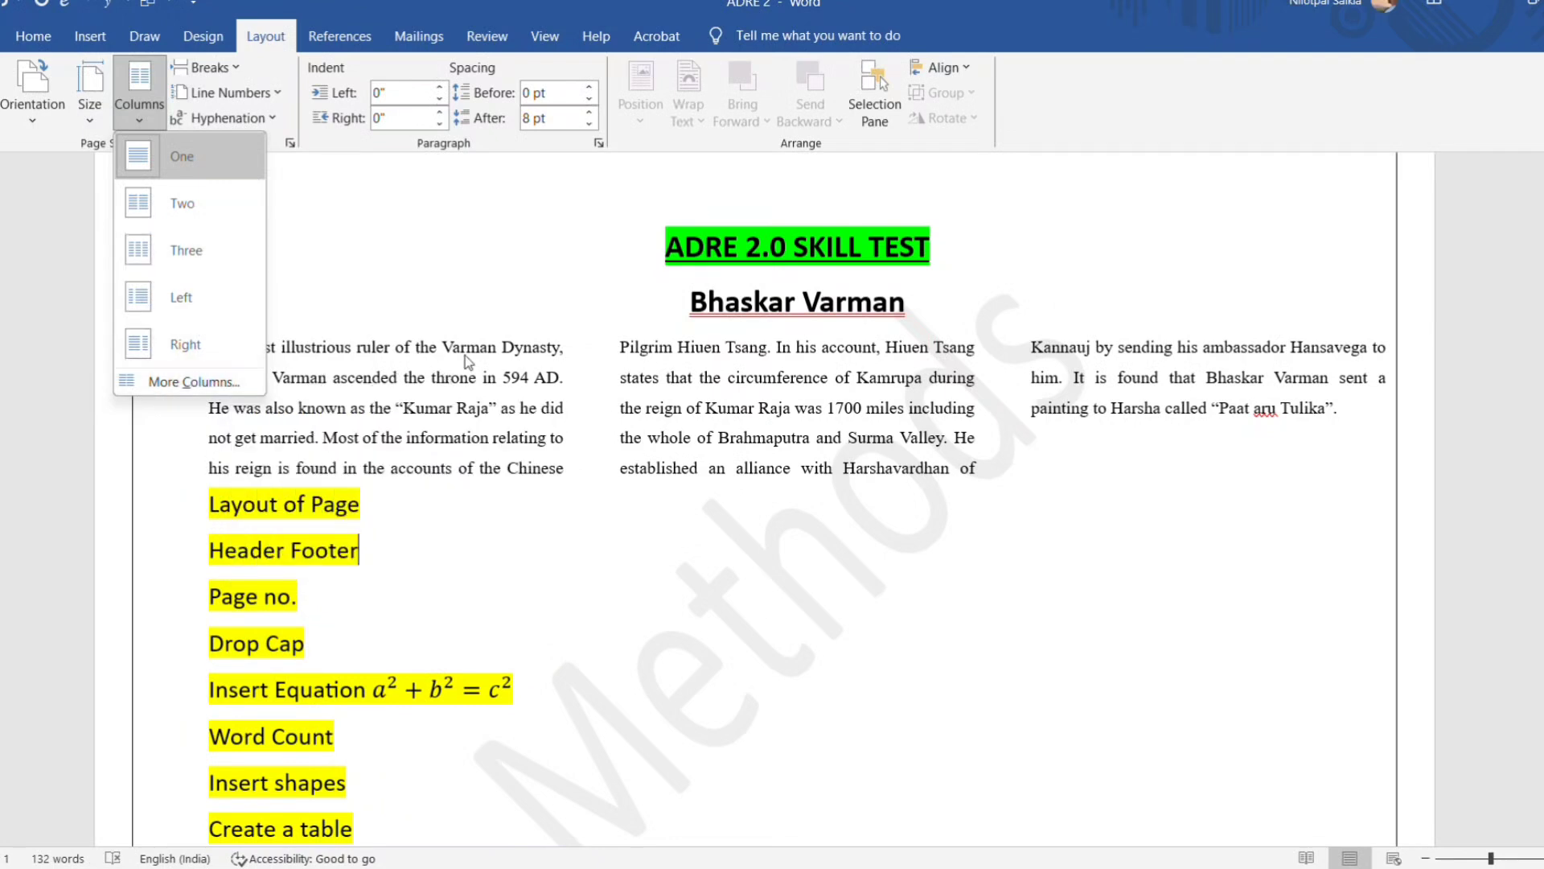
left_click(217, 381)
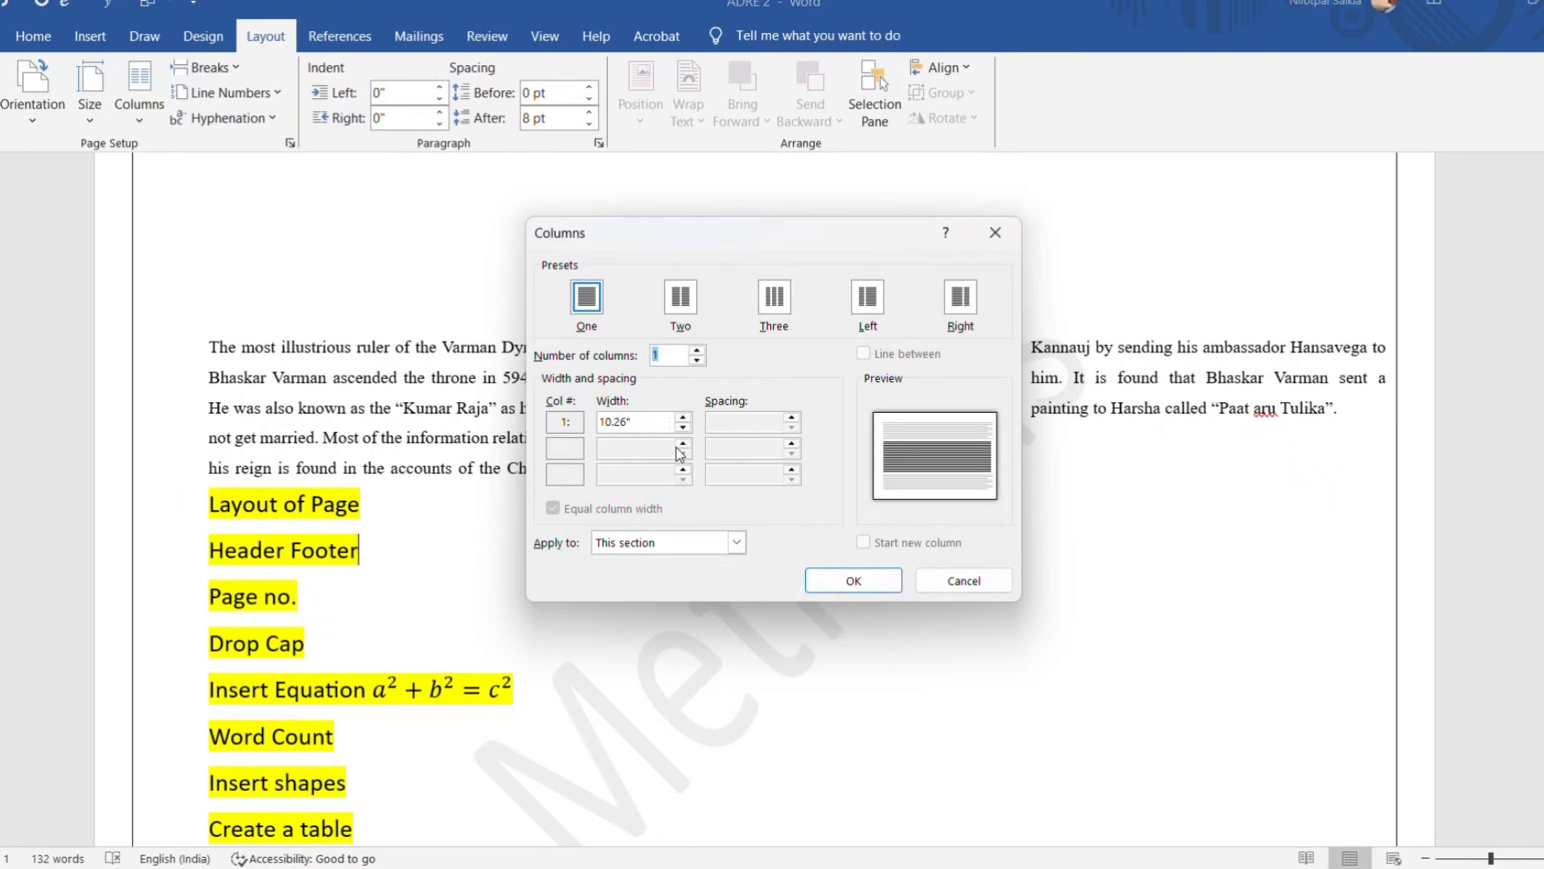
left_click(977, 586)
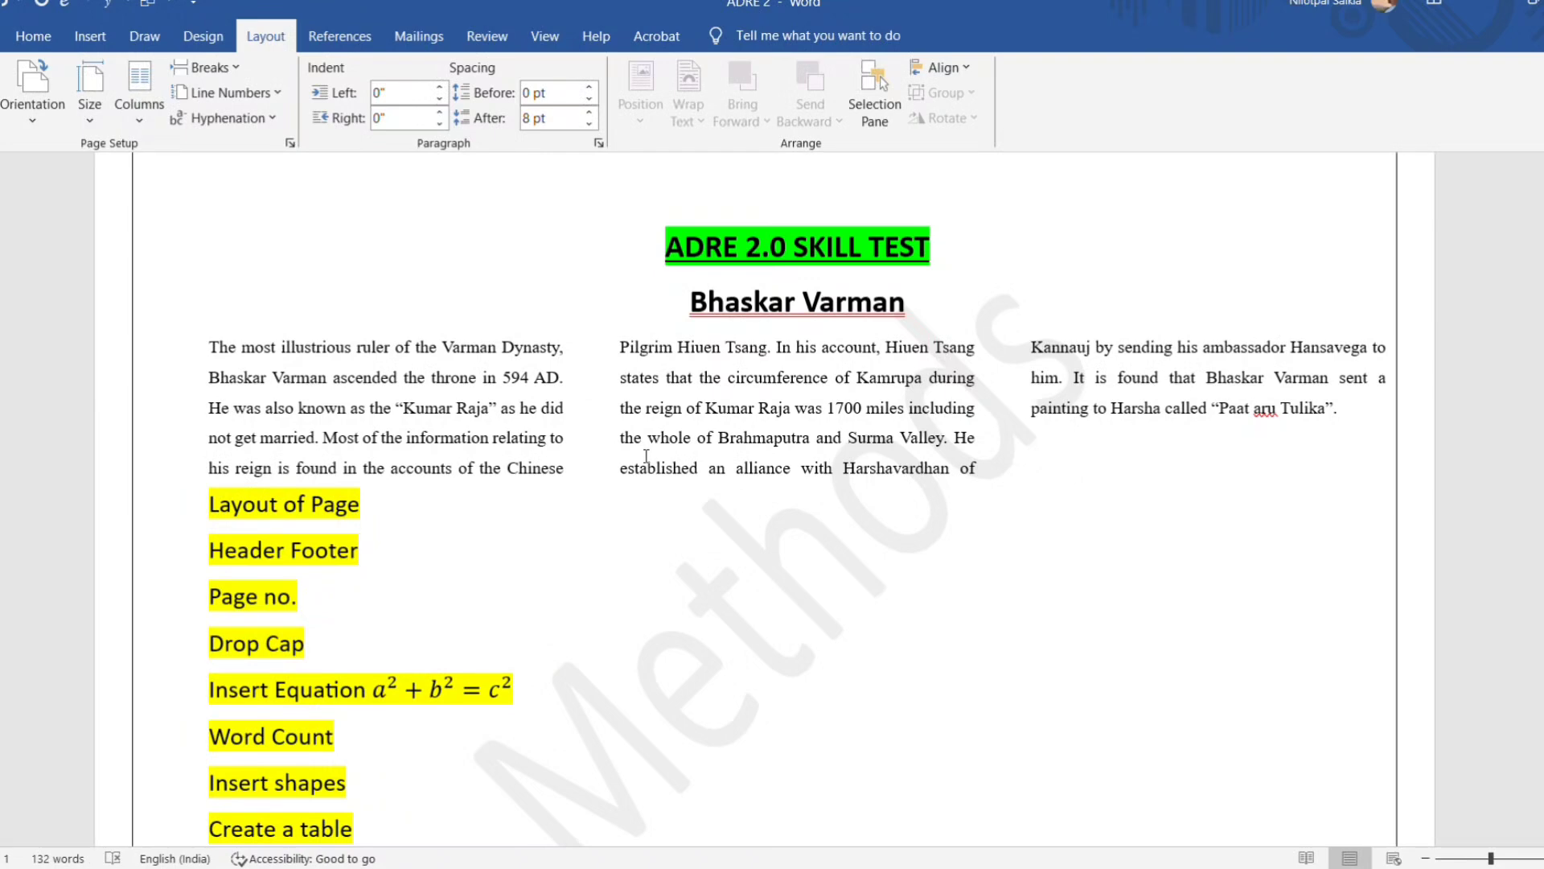
key("ctrl+z")
key("ctrl+z")
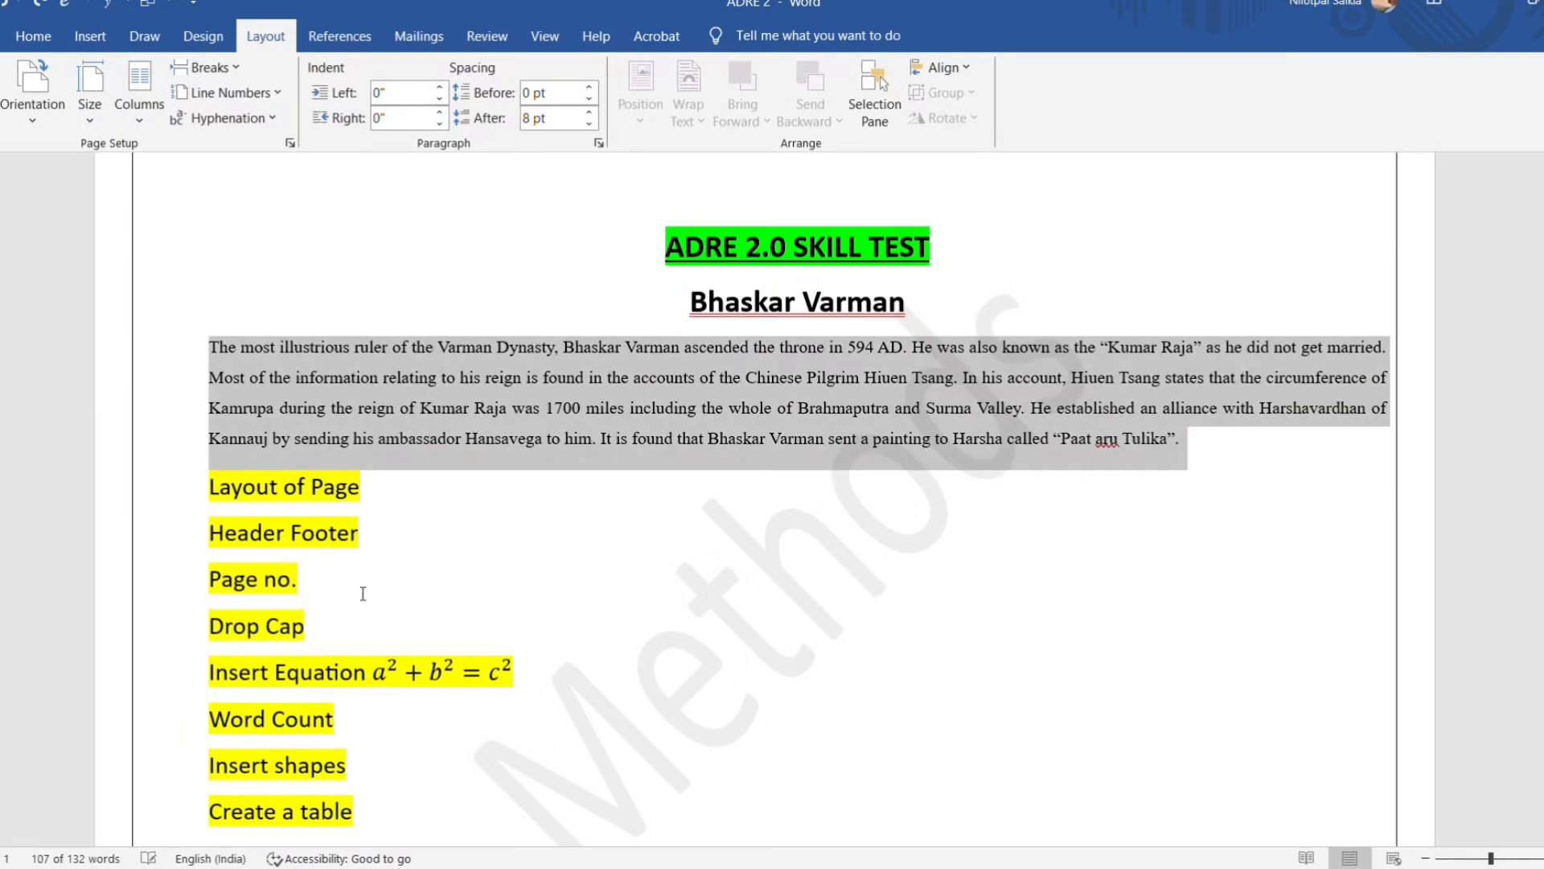
Set the paper size to A4 and look over the page.
left_click(94, 117)
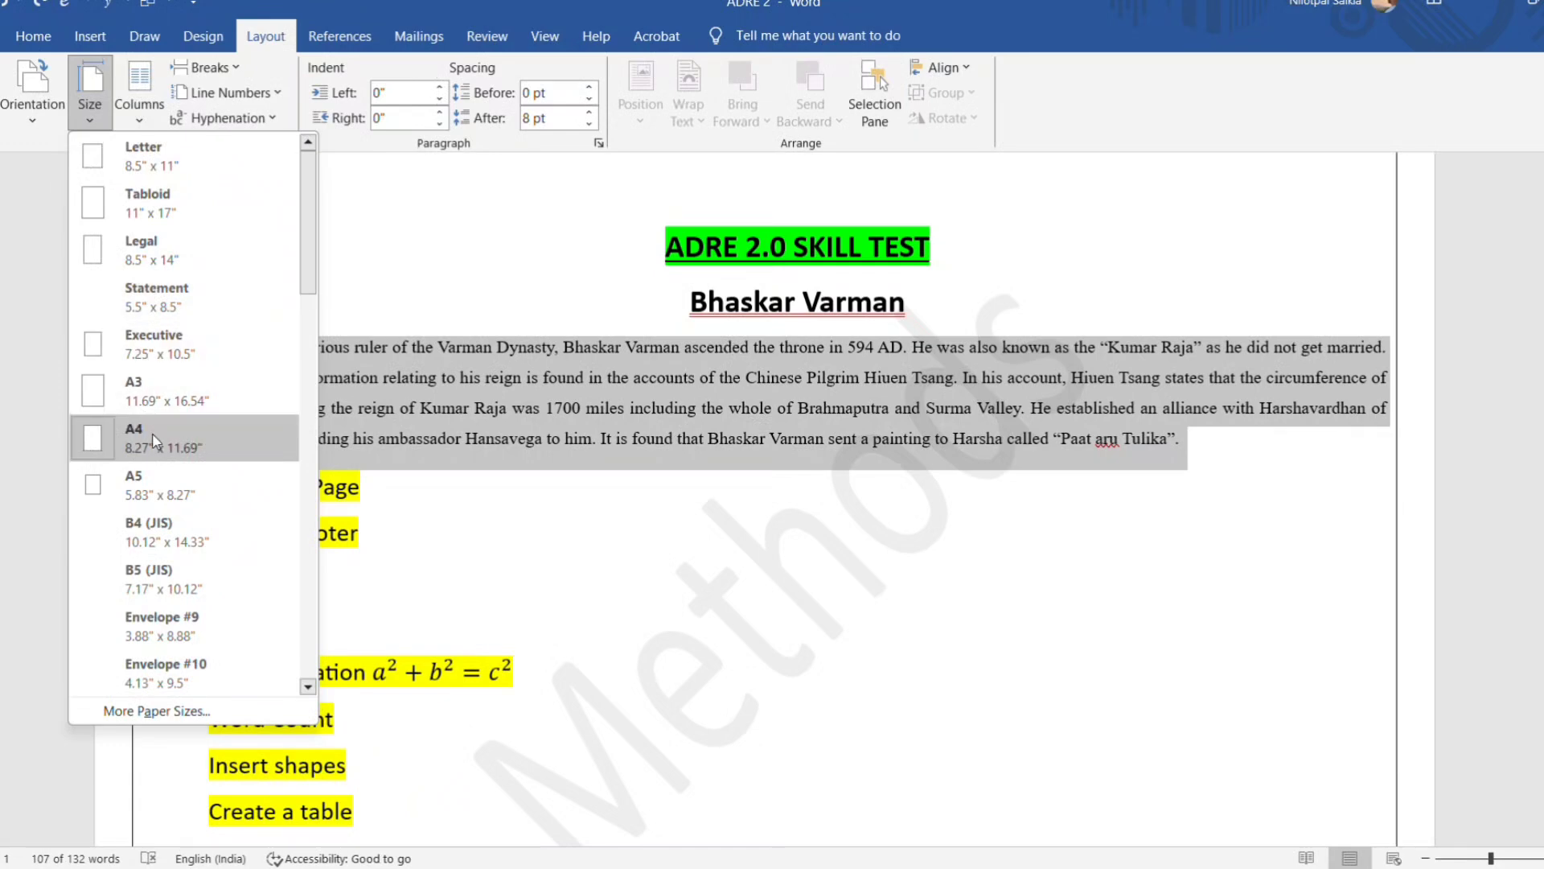
left_click(97, 452)
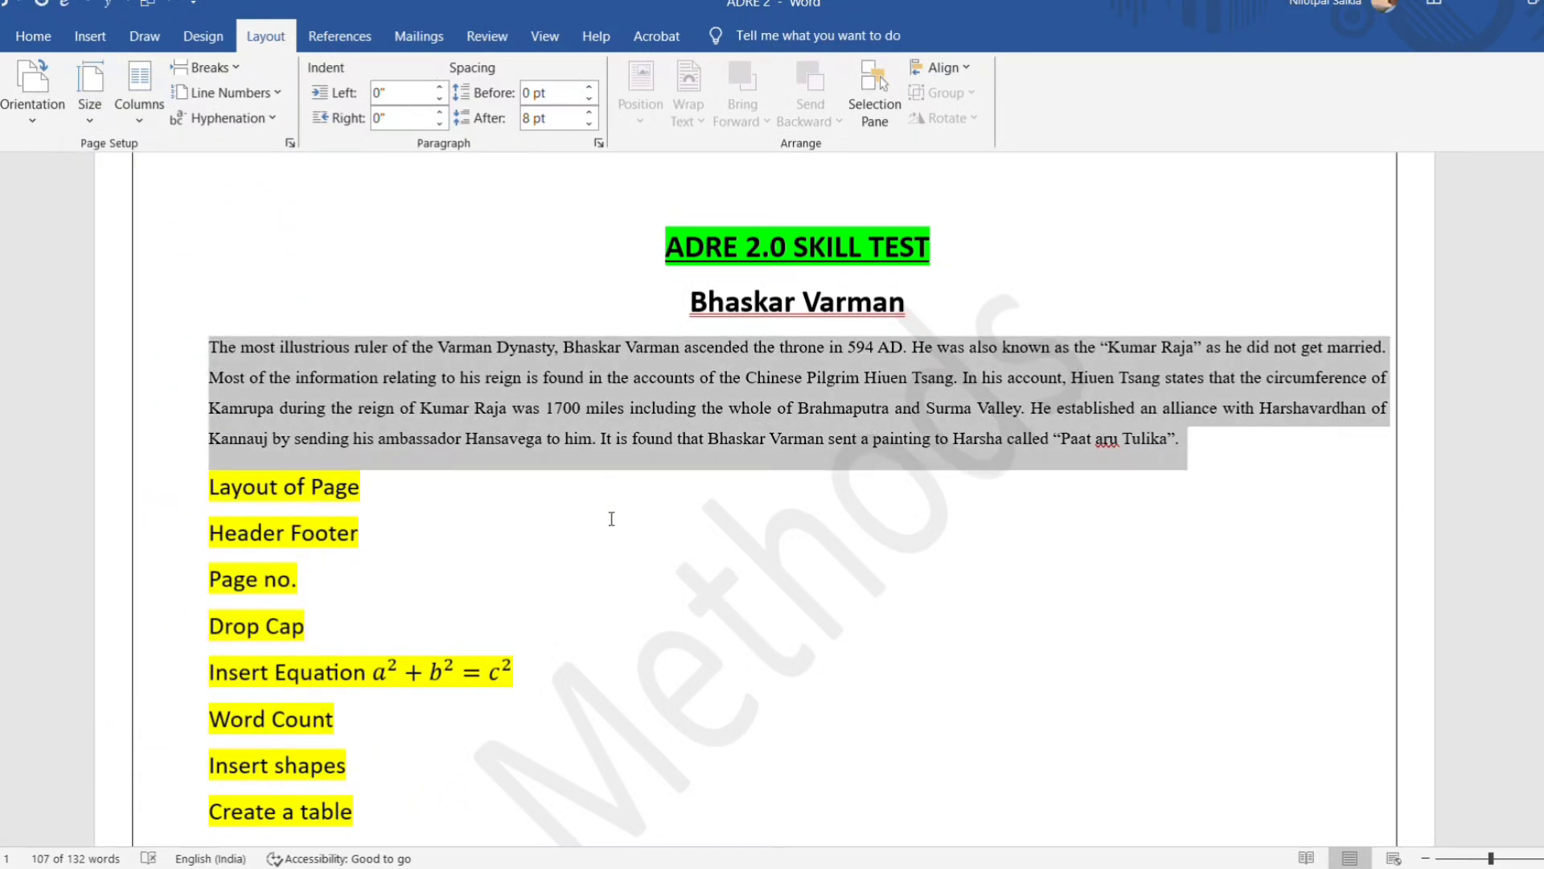
scroll(609, 535, "down", 2)
scroll(609, 534, "up", 2)
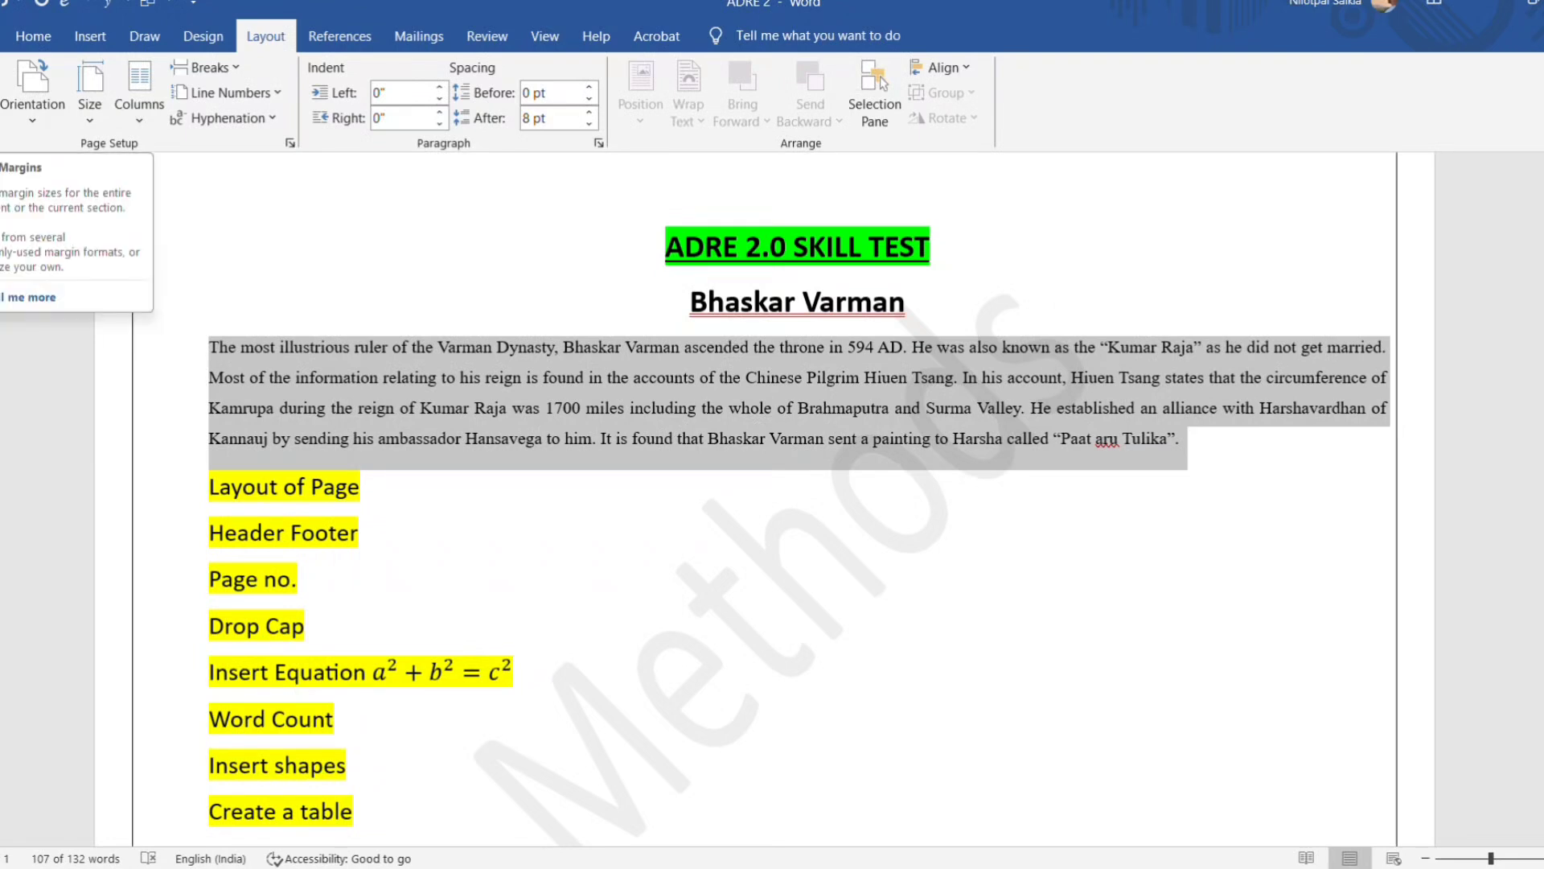
Try entering the top margin in cm in the custom margin settings, and cancel without applying it.
left_click(0, 92)
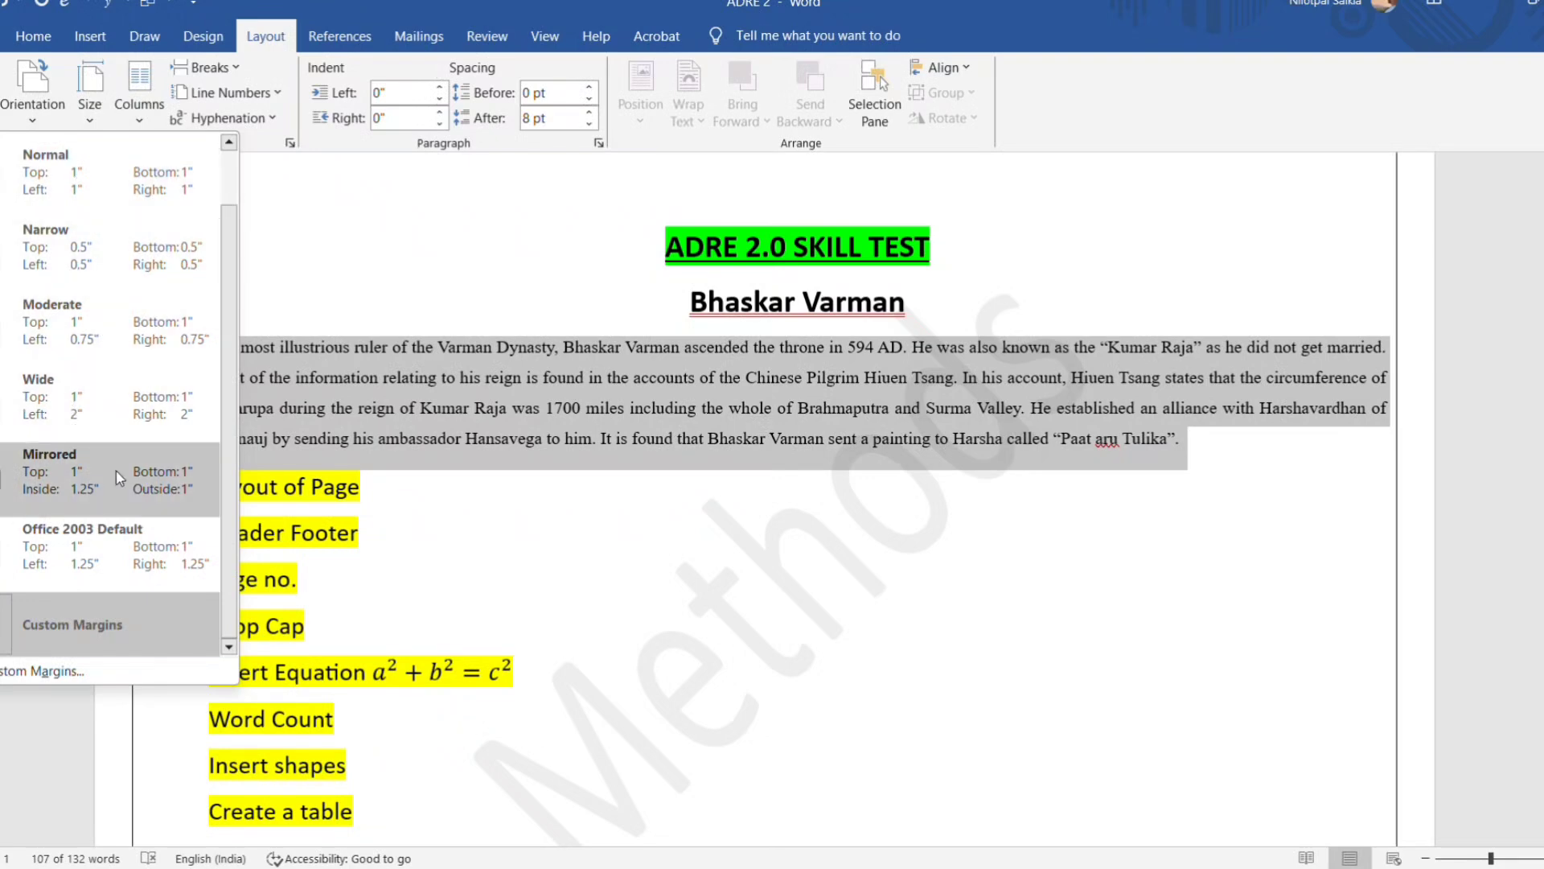
left_click(58, 625)
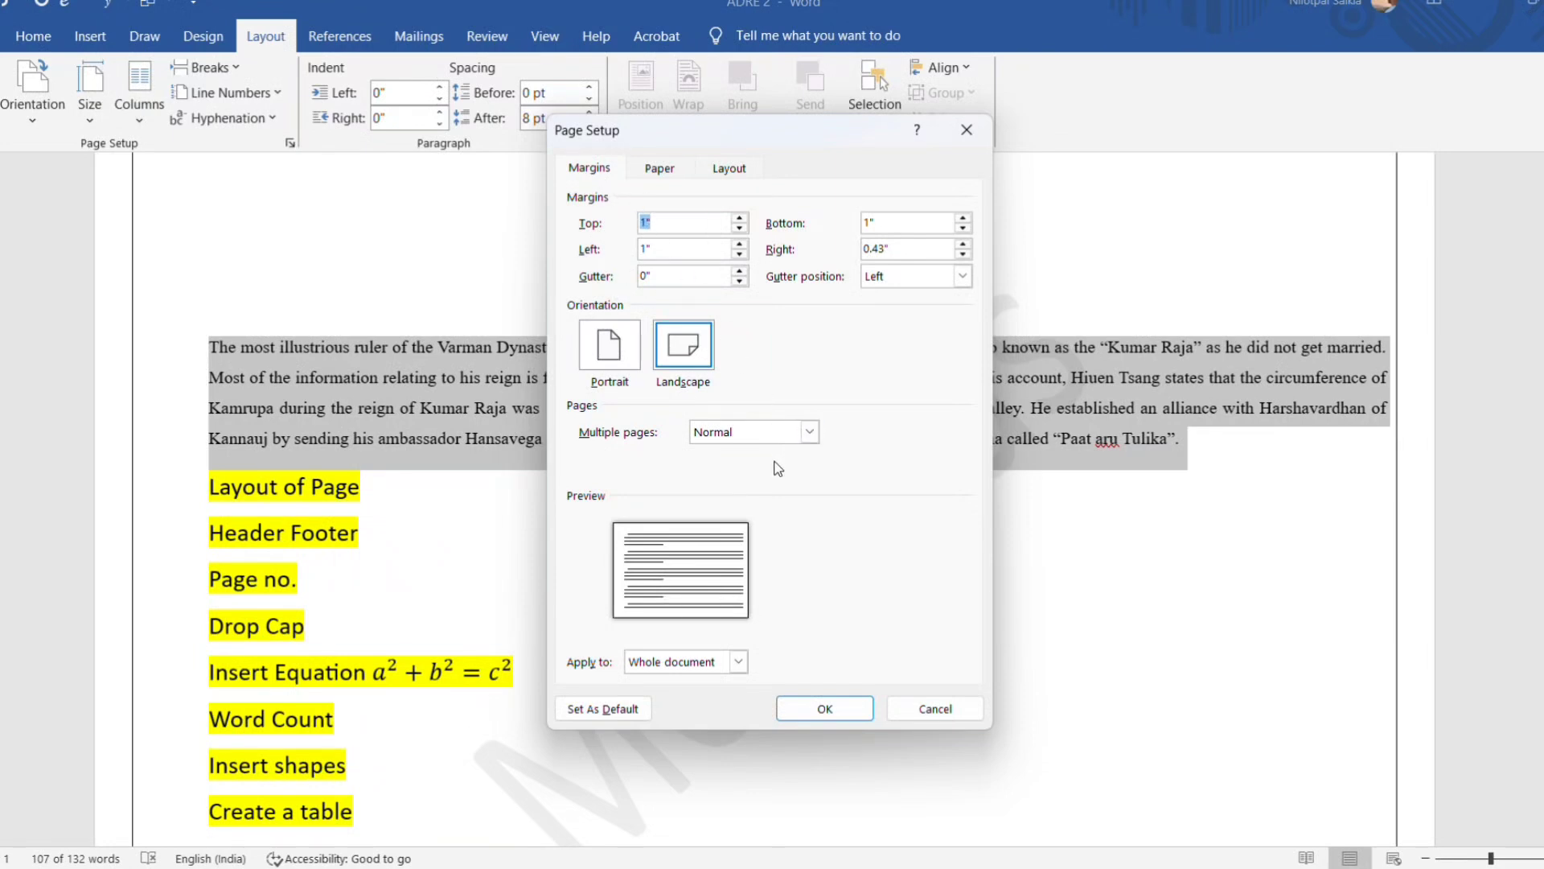
left_click(666, 228)
left_click(648, 249)
left_click(680, 227)
type("cm")
left_click(925, 706)
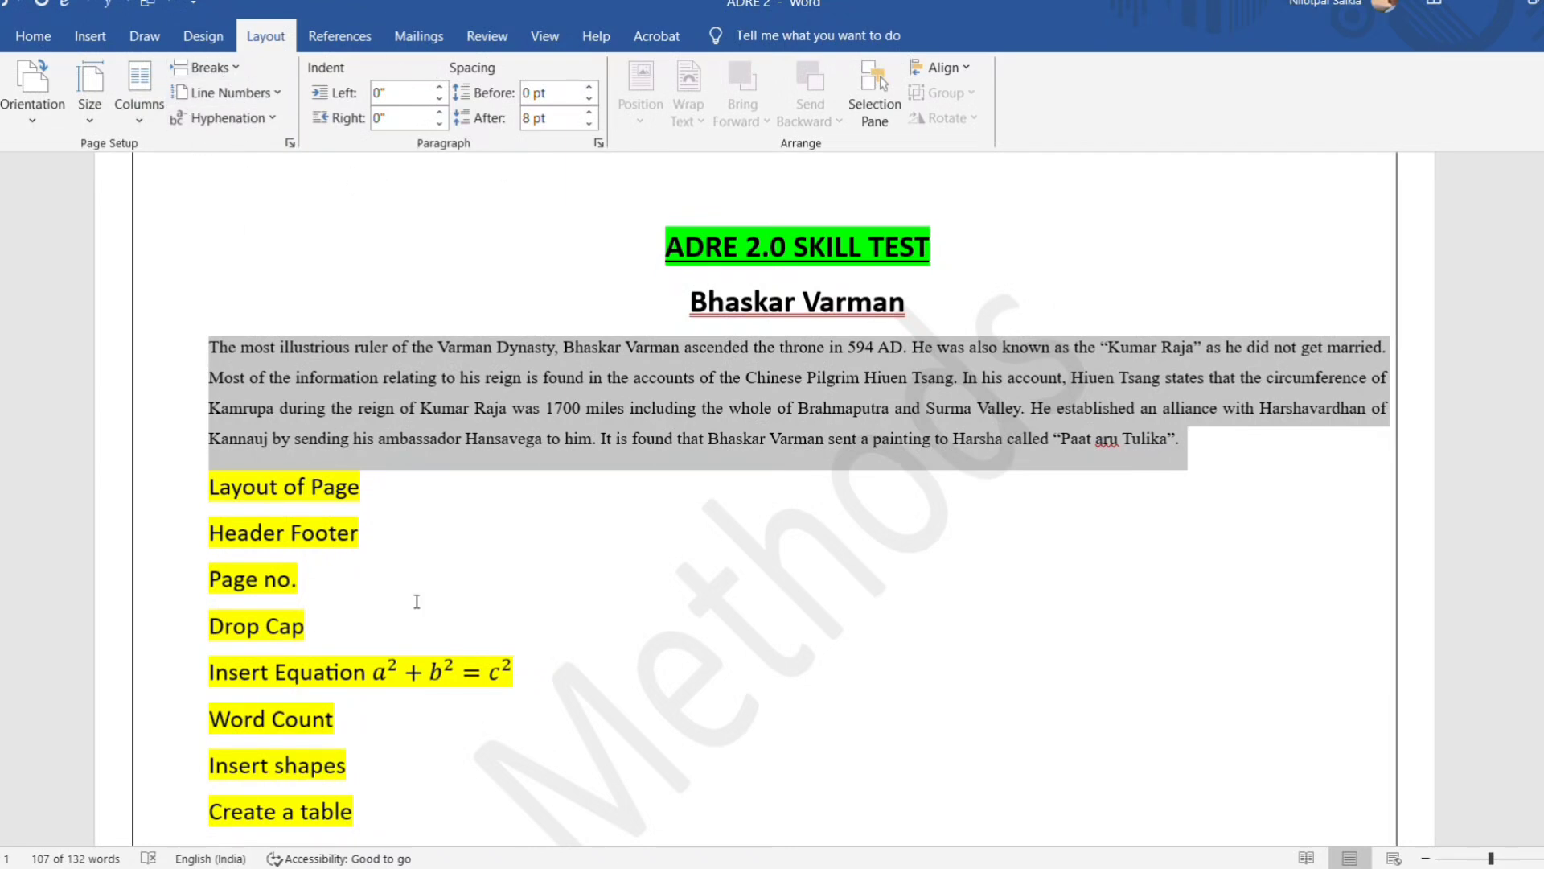
scroll(417, 602, "down", 1)
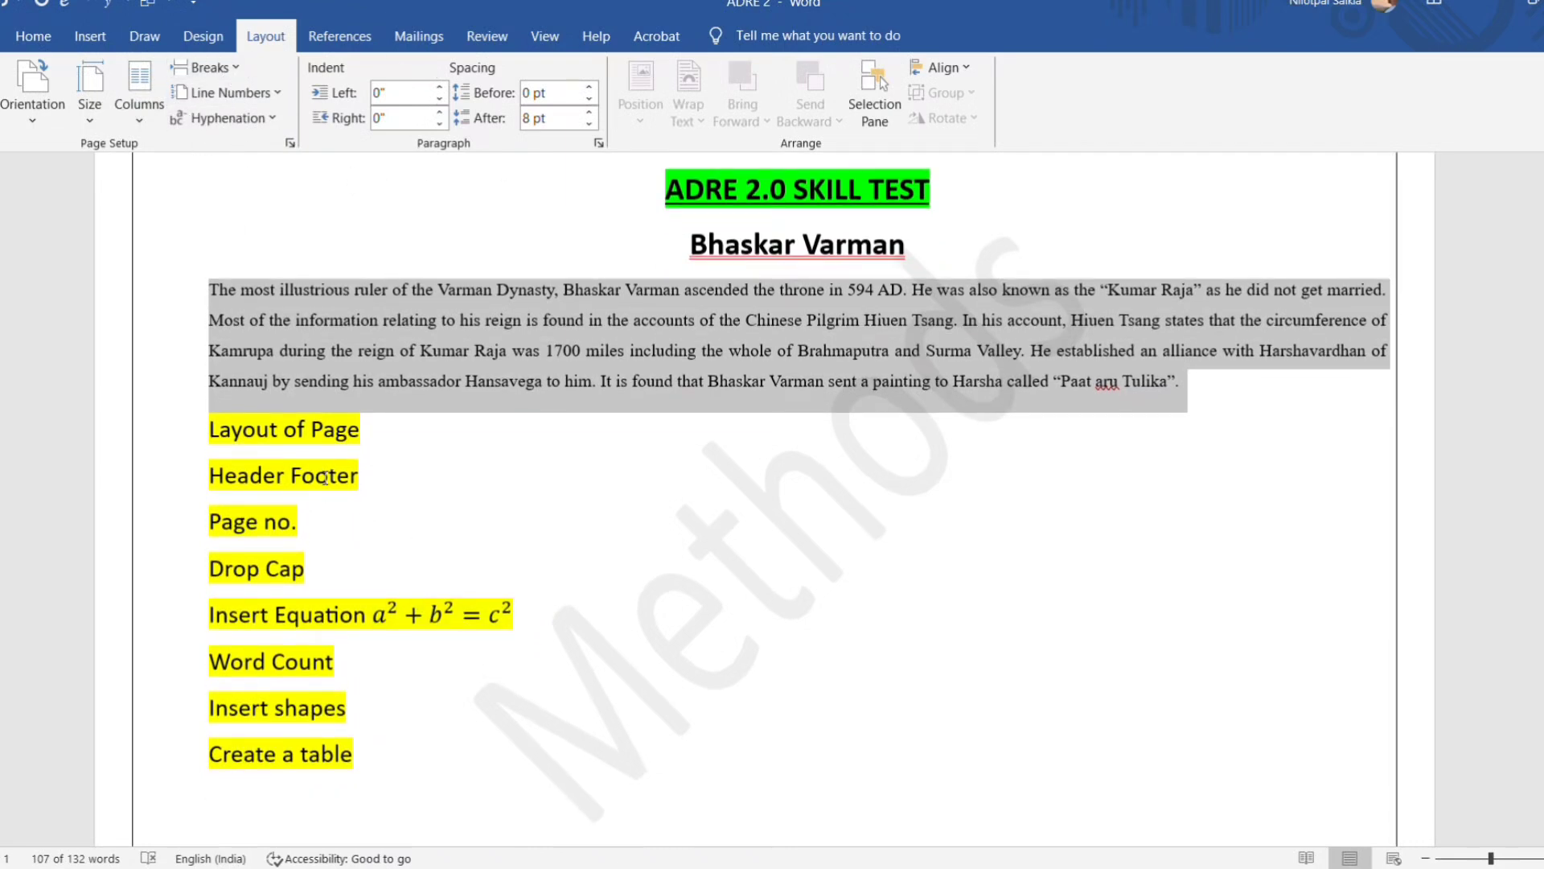
left_click_drag(209, 476, 368, 489)
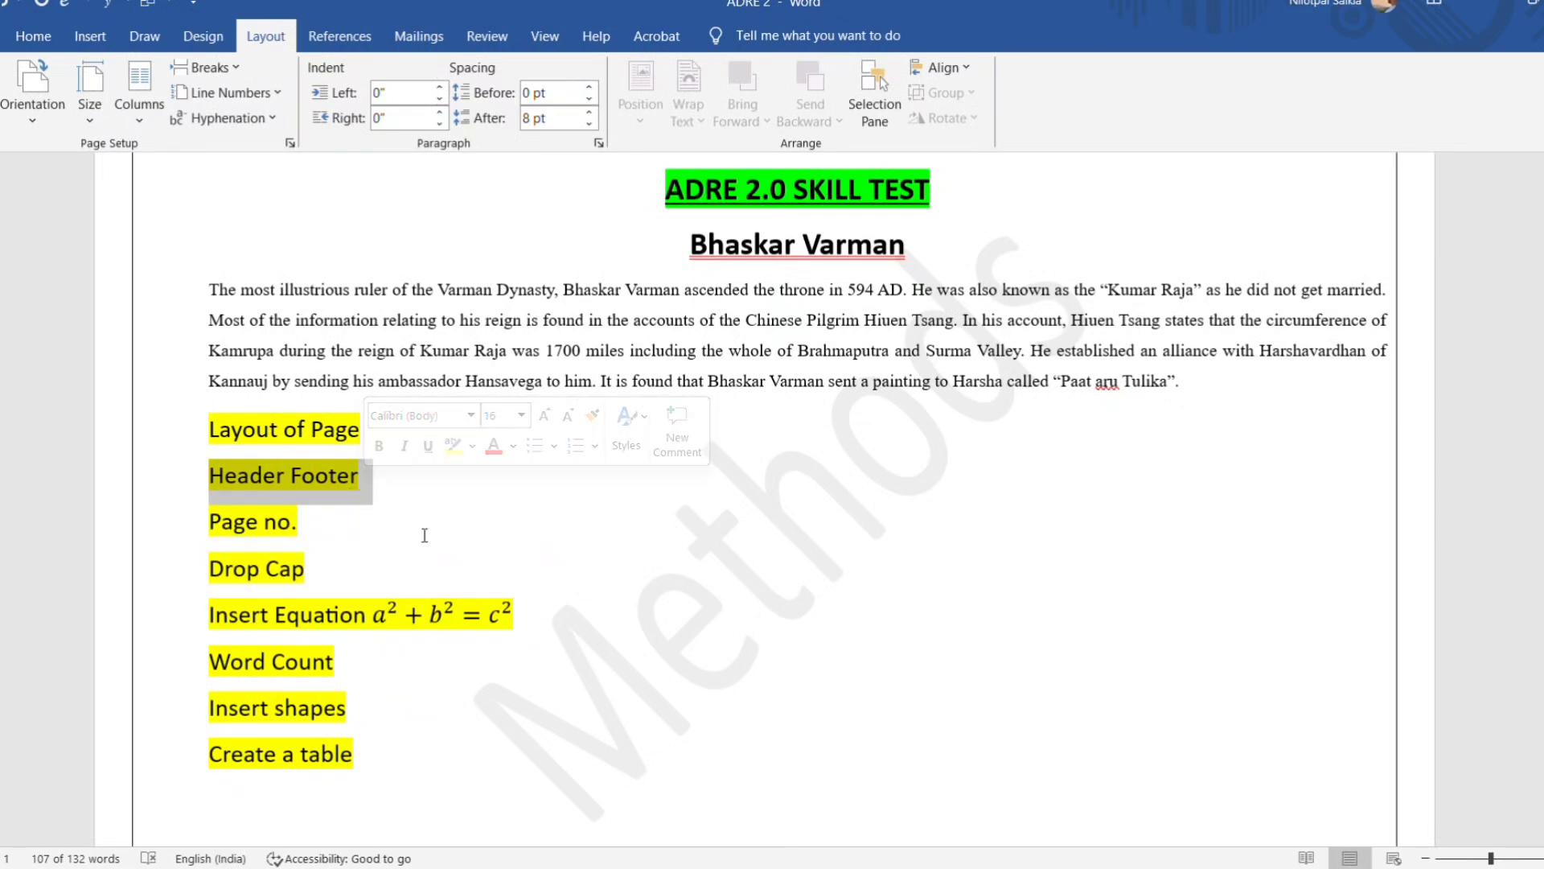
scroll(473, 518, "up", 1)
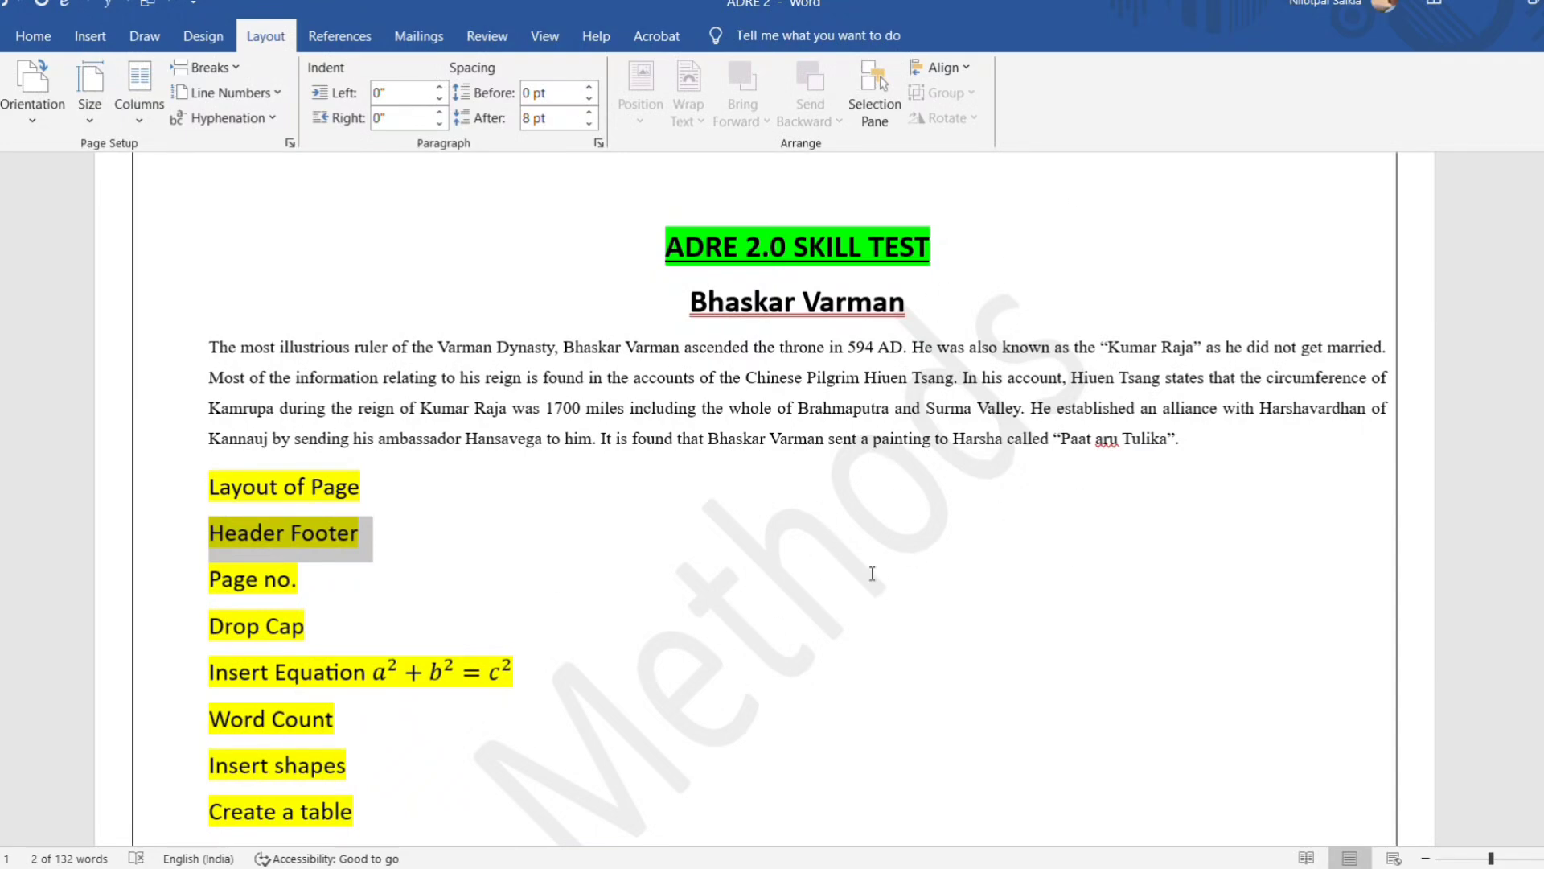
left_click(393, 550)
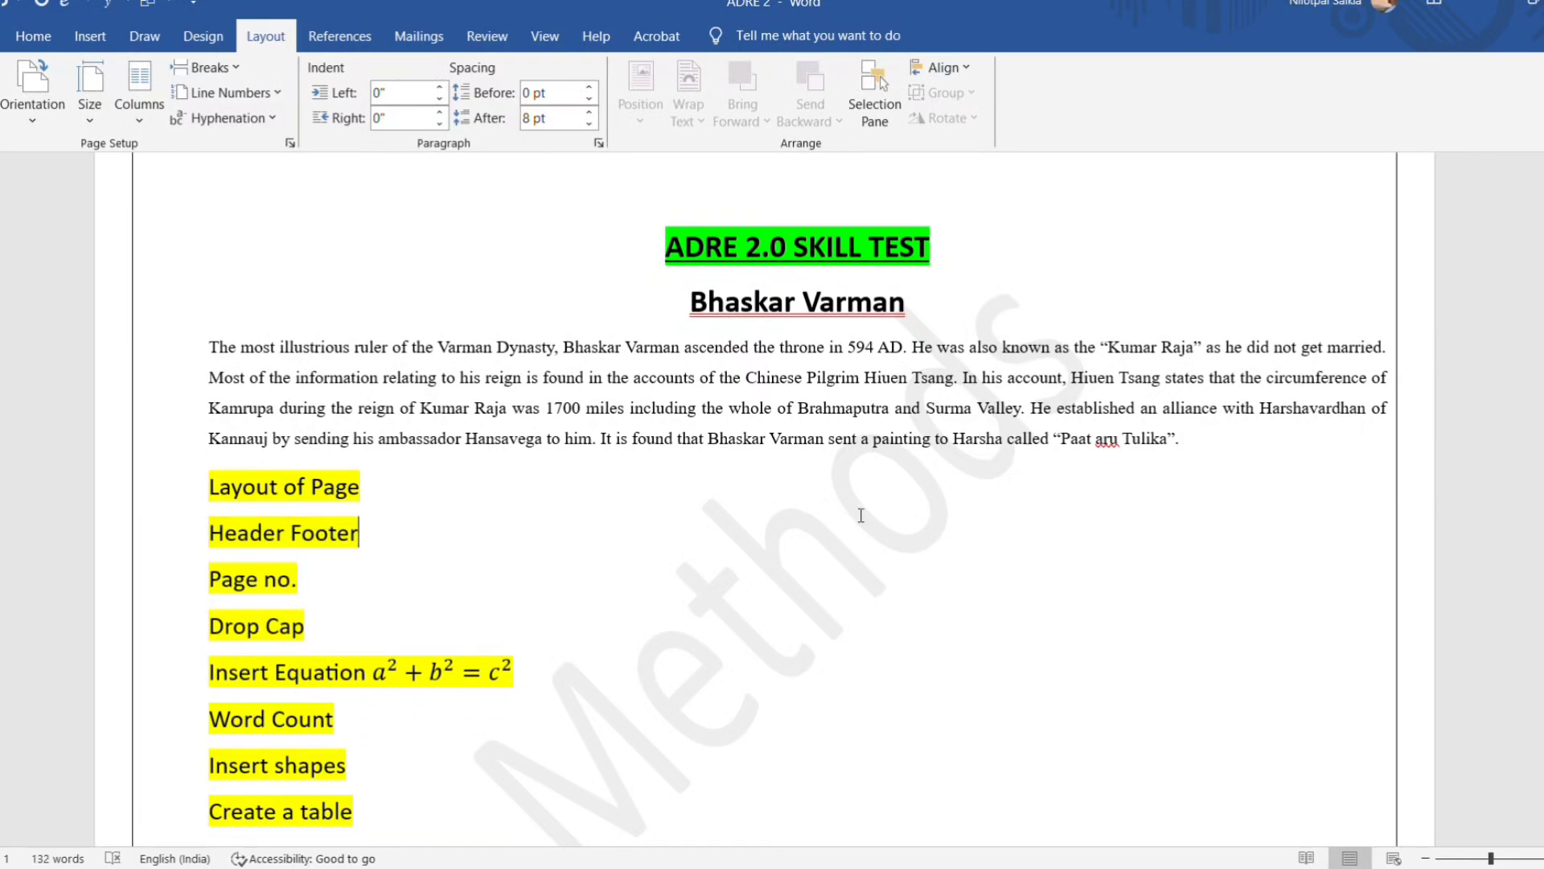
Change the page orientation to portrait.
left_click(1429, 859)
left_click(1429, 859)
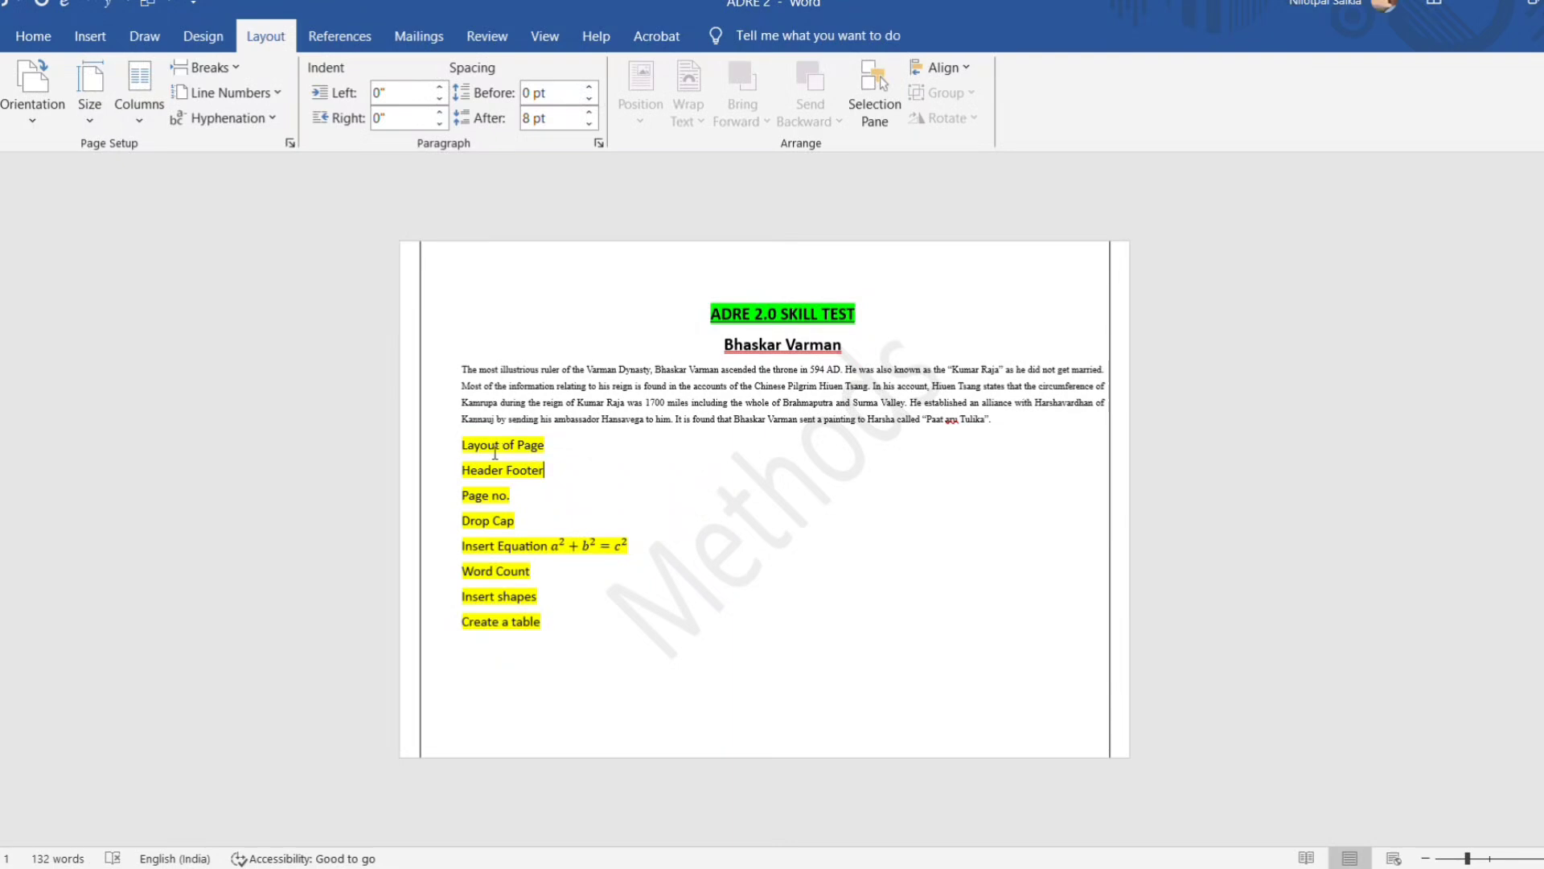
left_click(32, 109)
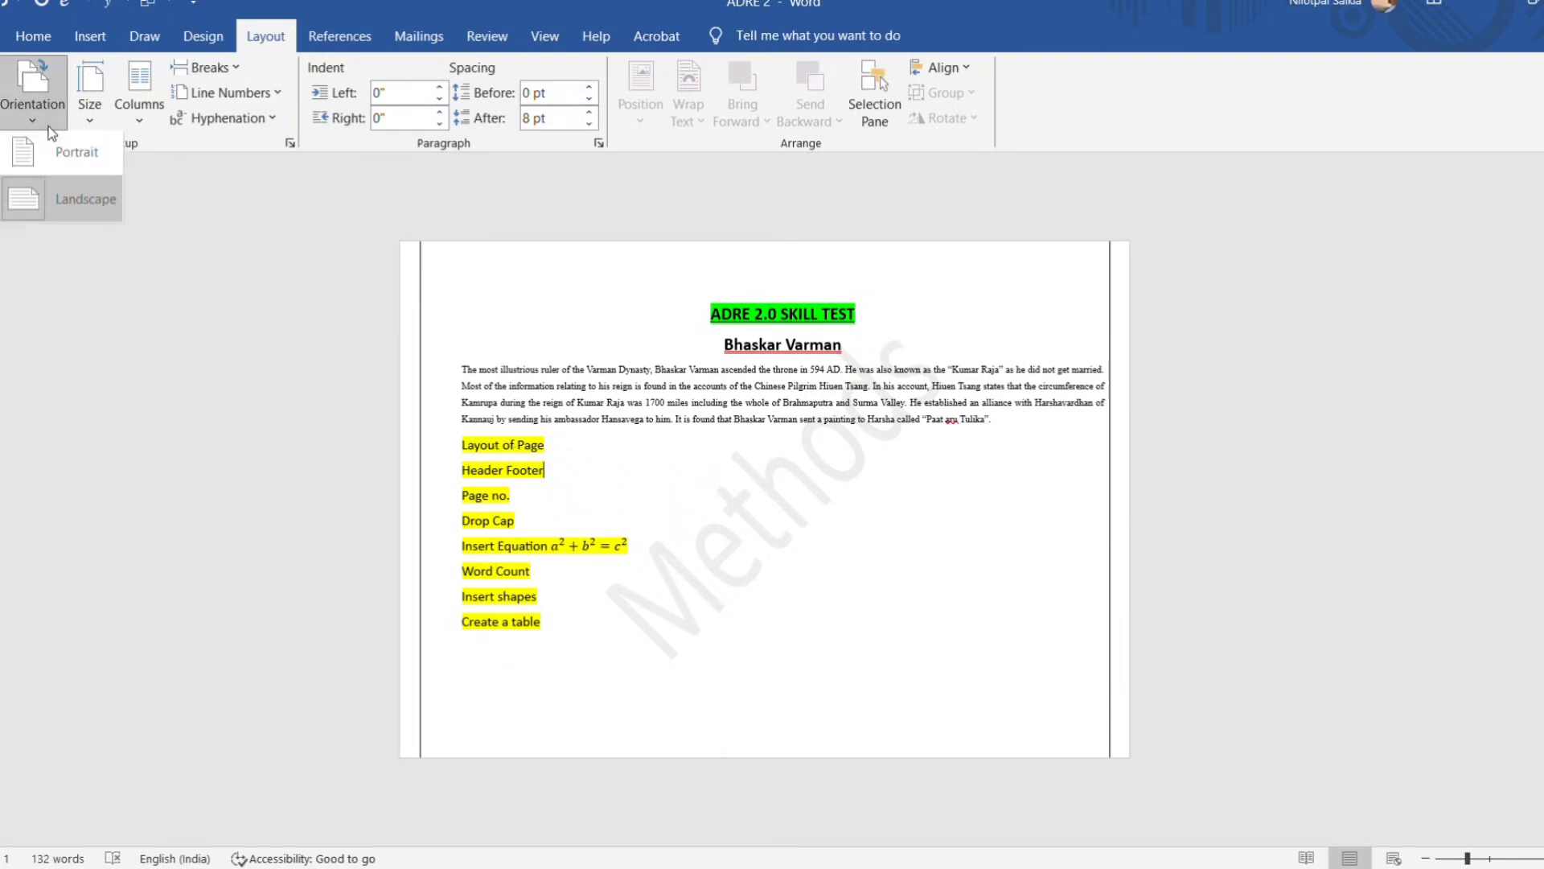
left_click(85, 168)
key("Down")
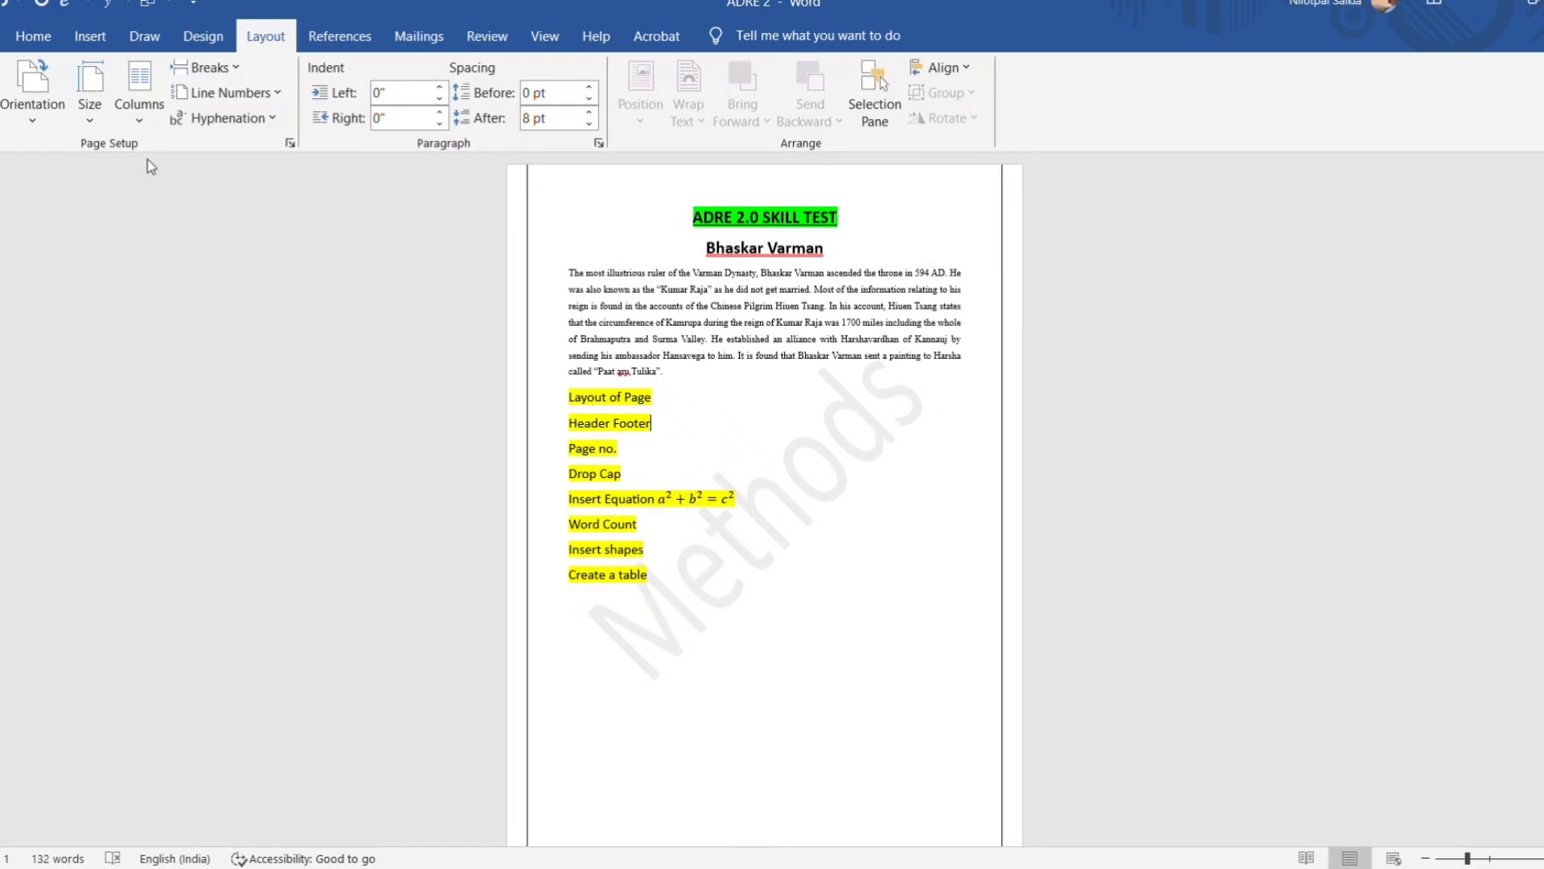
Insert a Blank header reading METHODS, with ROLL NO: and the roll number on a second line.
left_click(55, 47)
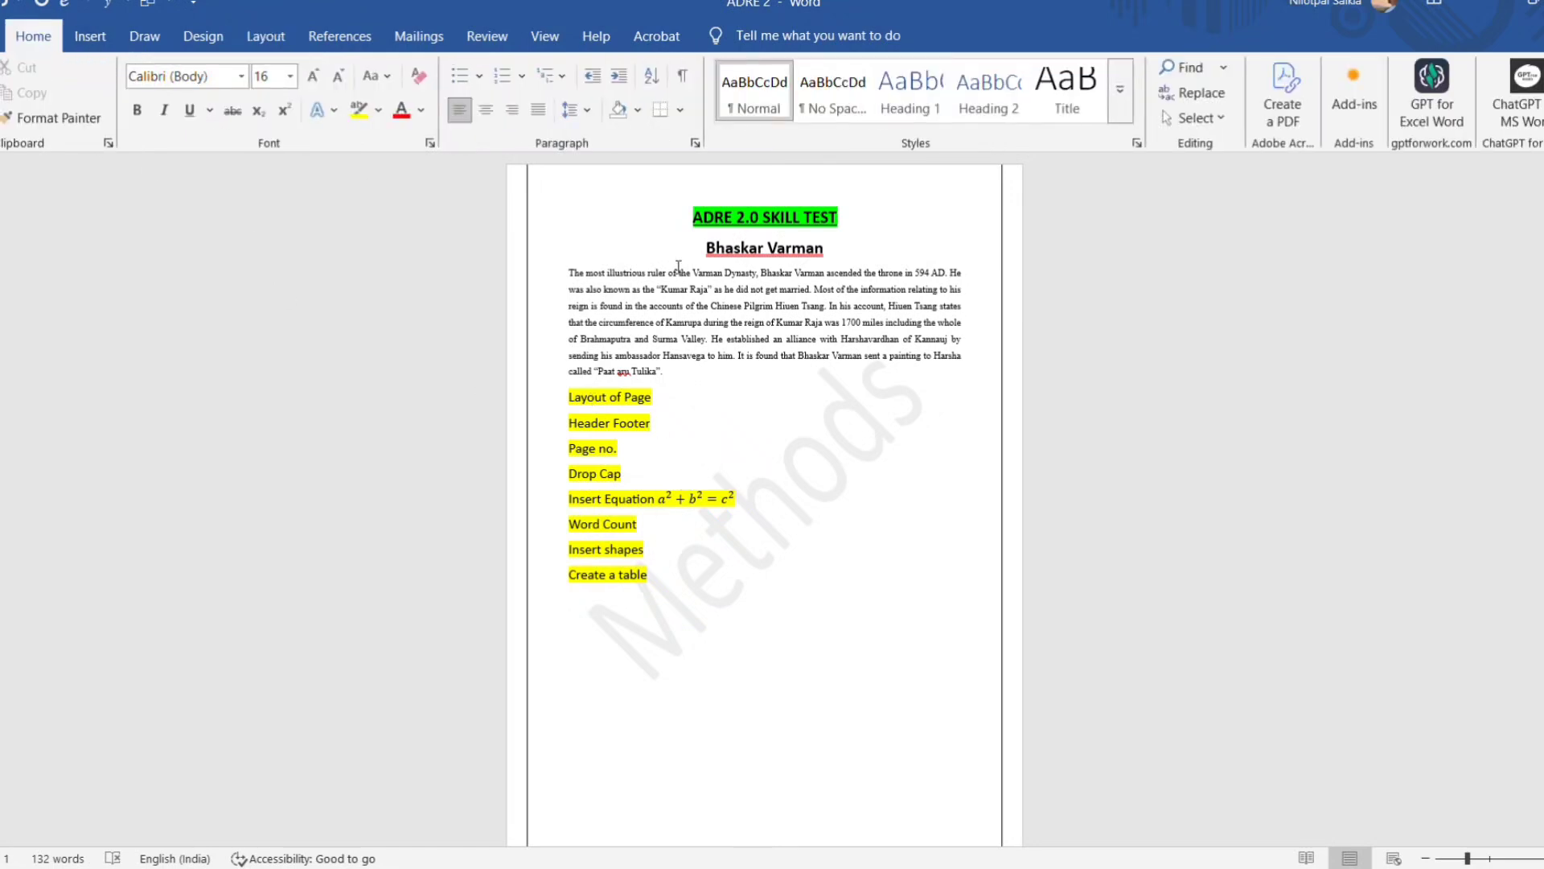
left_click(93, 45)
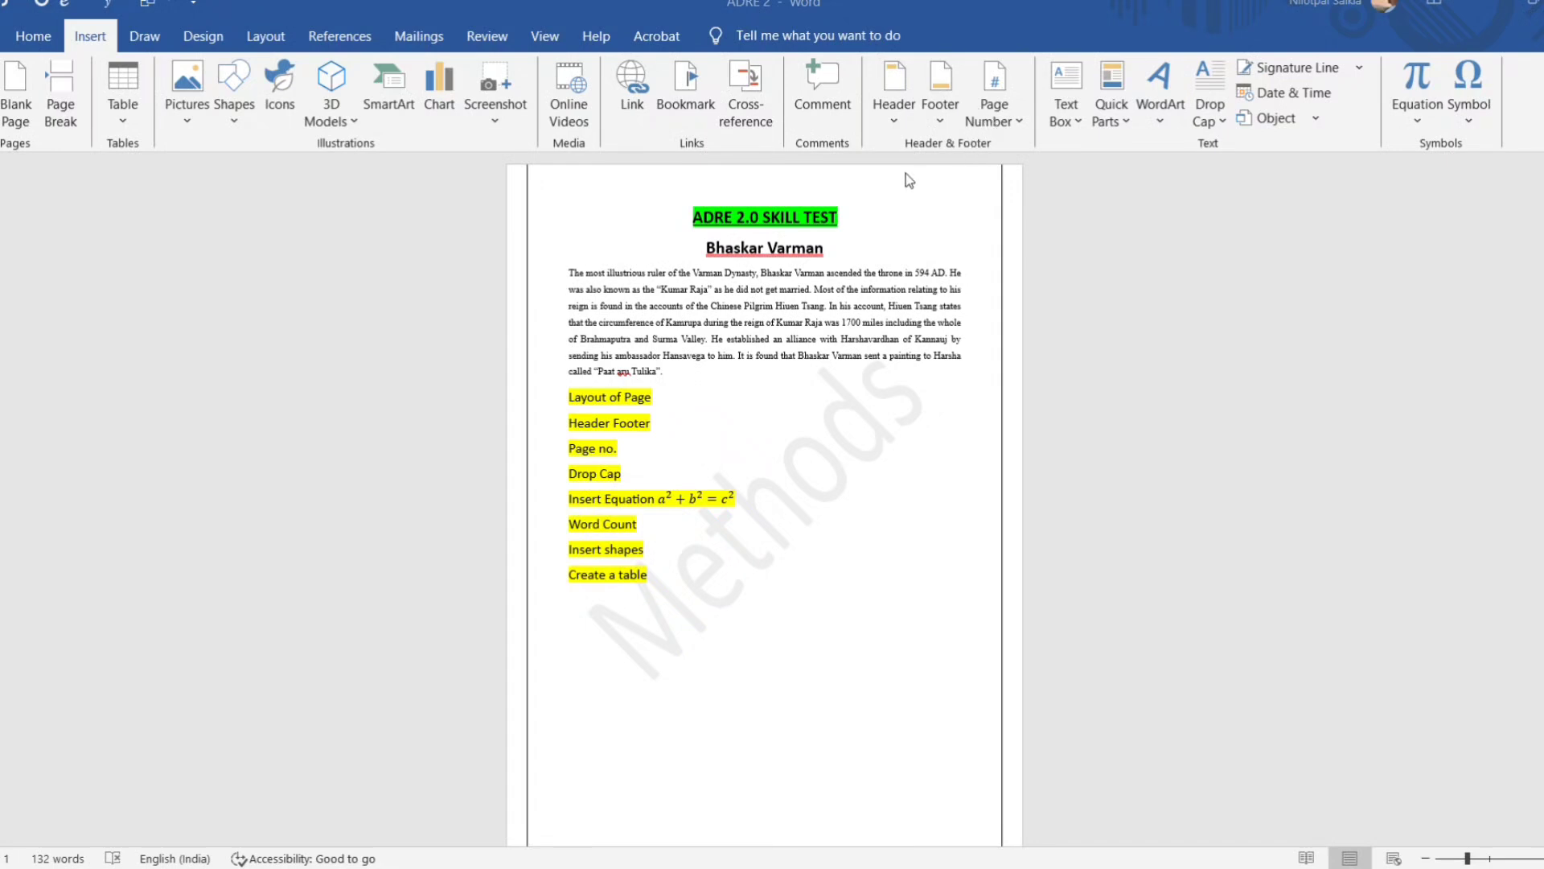
left_click(898, 119)
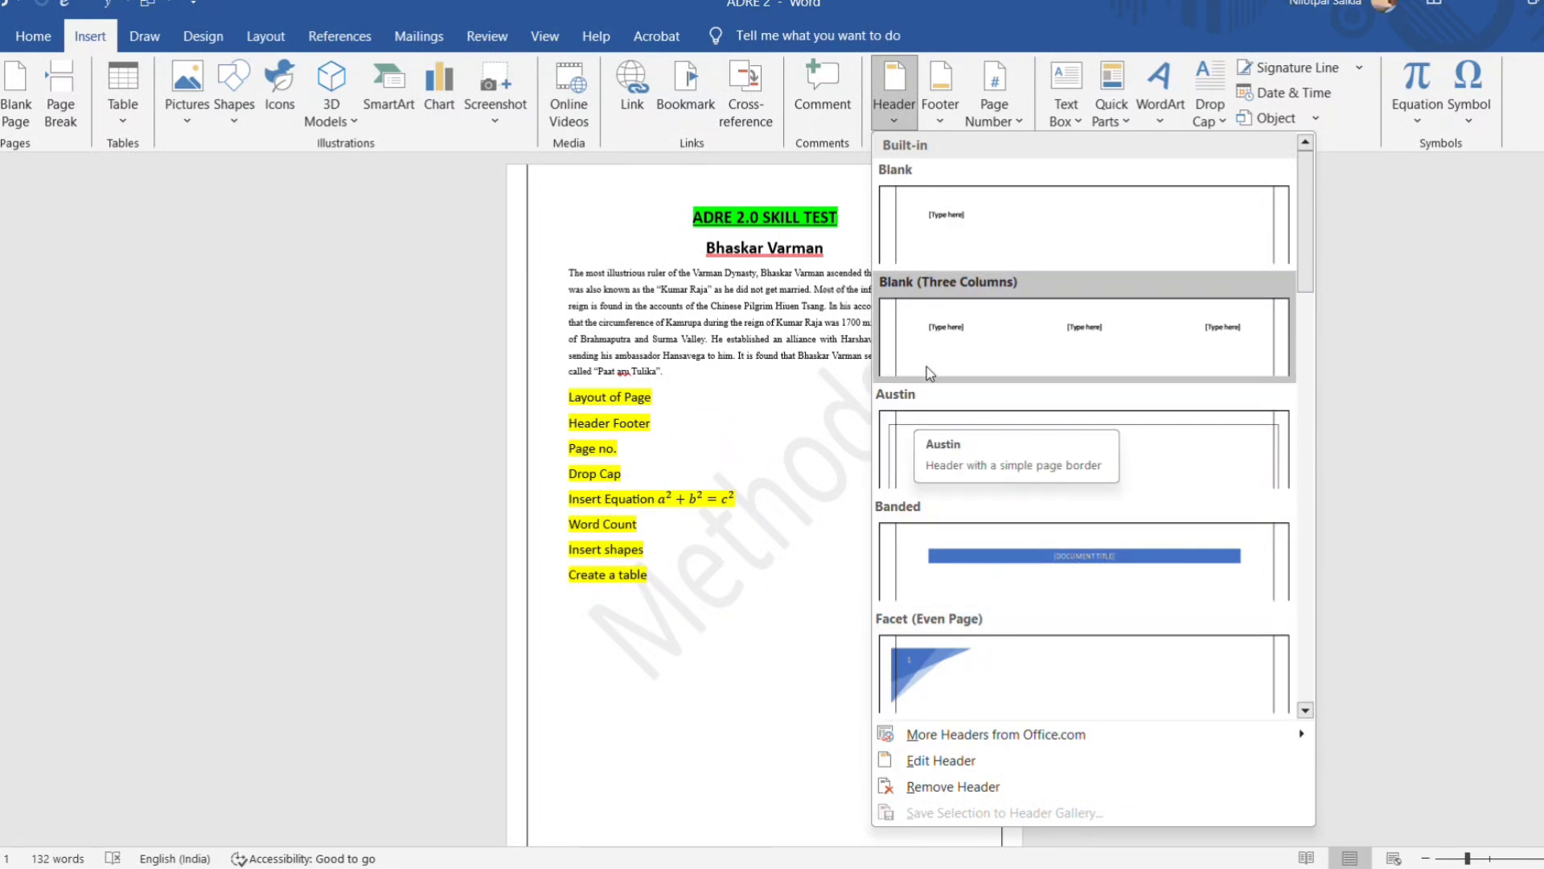
left_click(1016, 259)
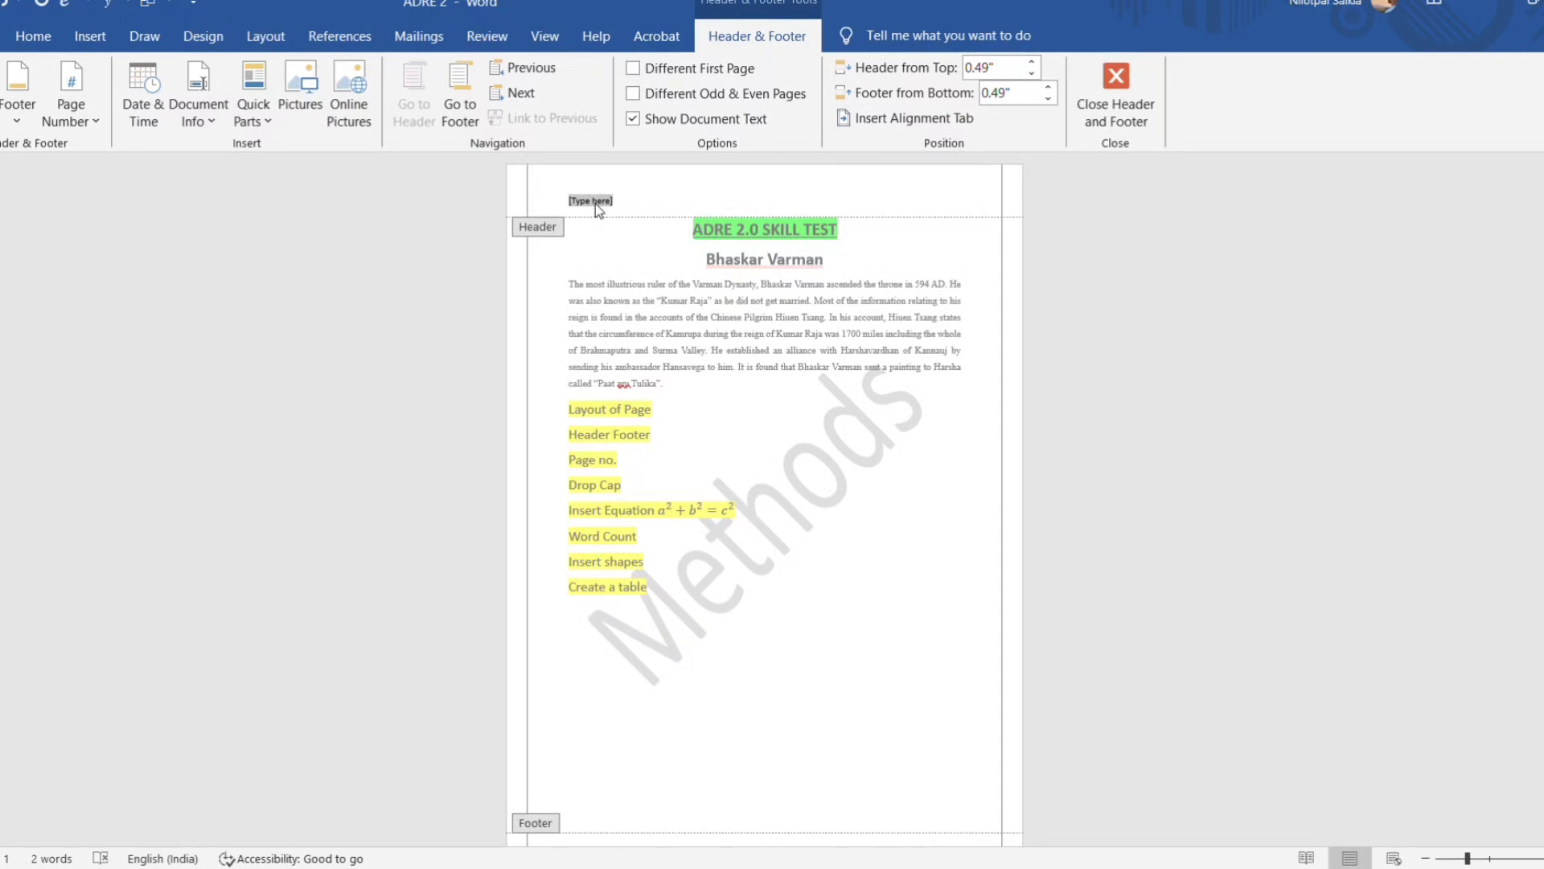
type("METHODS")
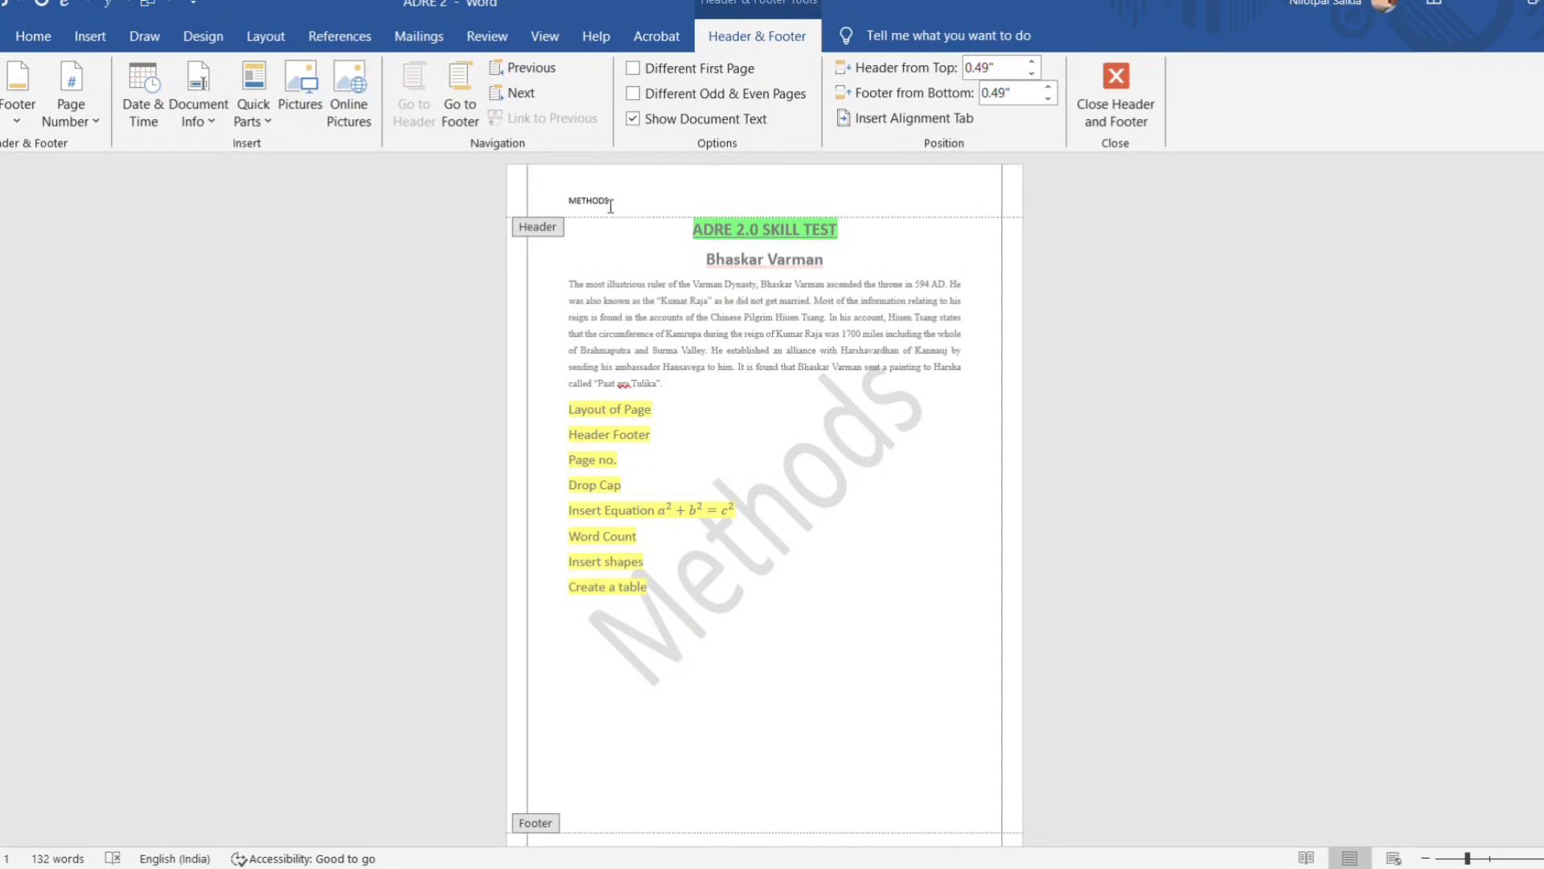
key("Return")
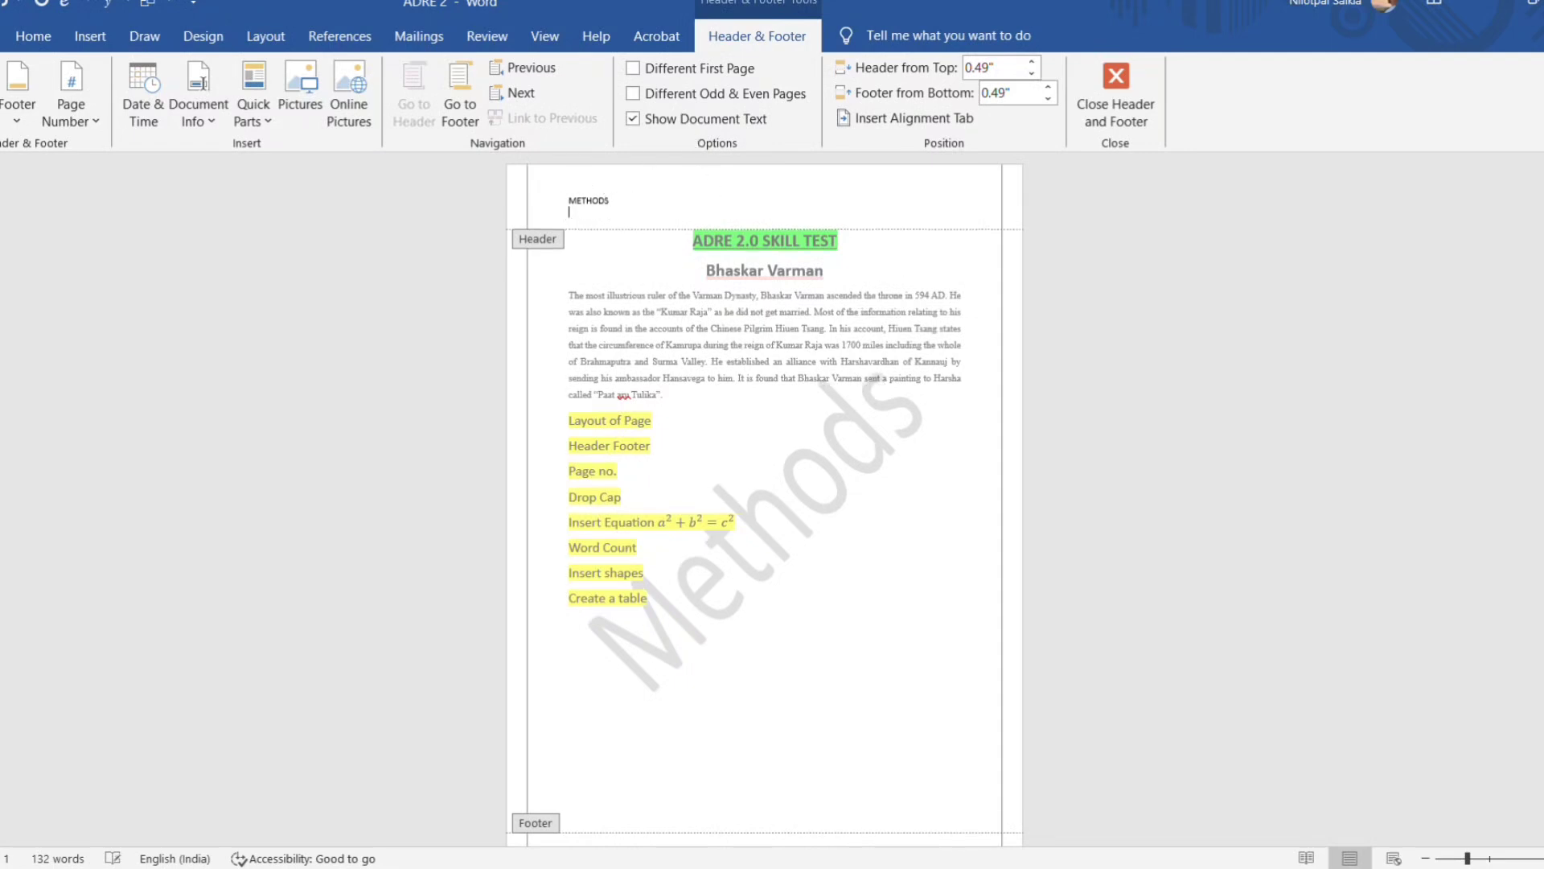
type("ROLL NO: 12345")
Look over the built-in footer designs without applying one, and leave header and footer editing.
scroll(799, 473, "down", 2)
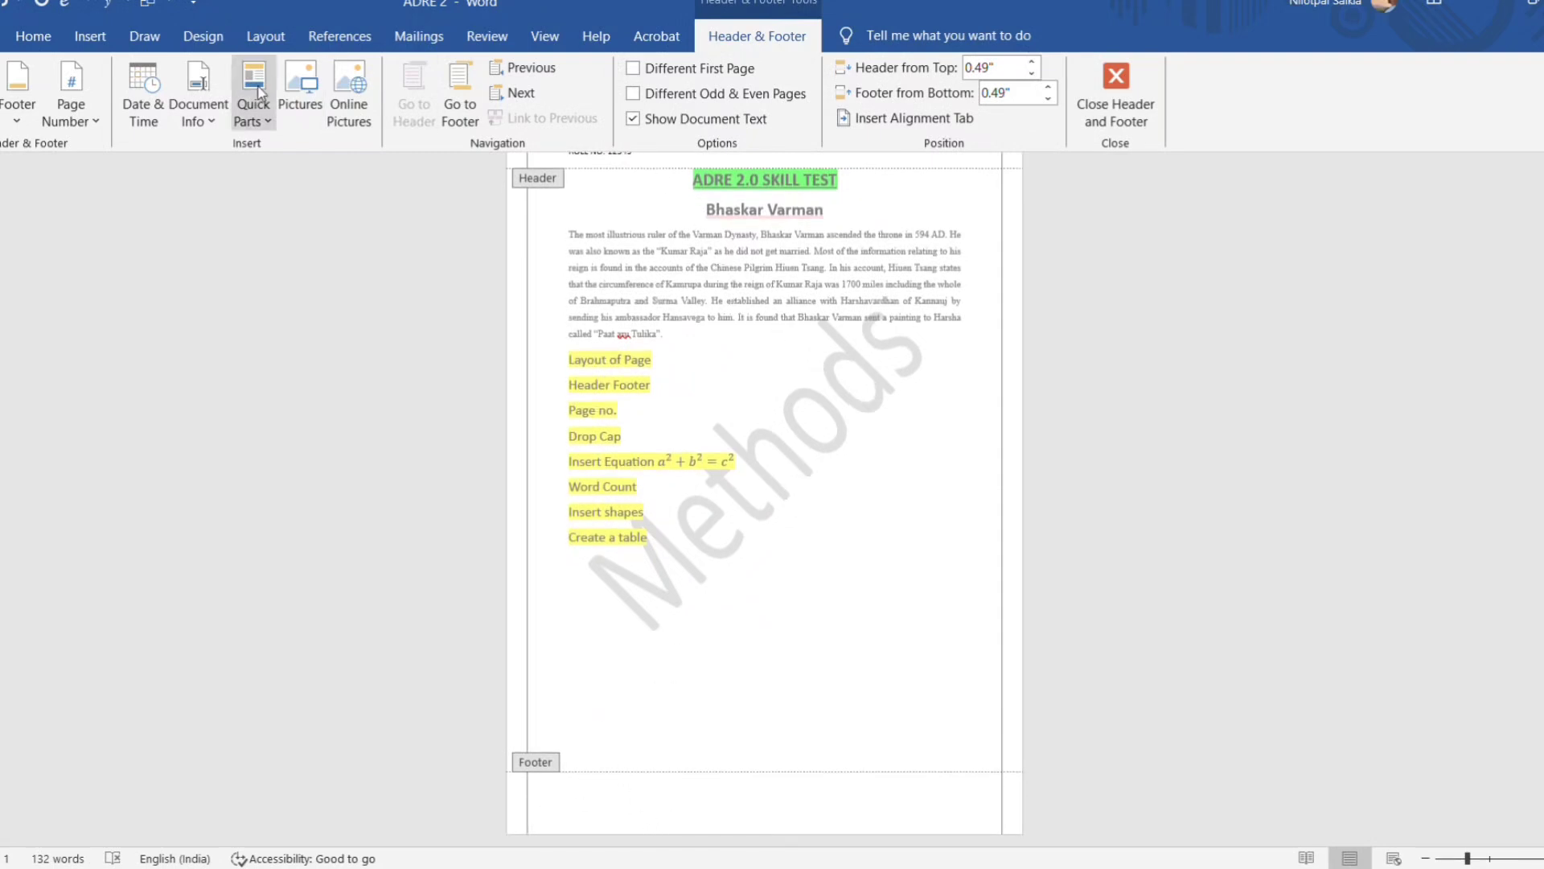
left_click(18, 125)
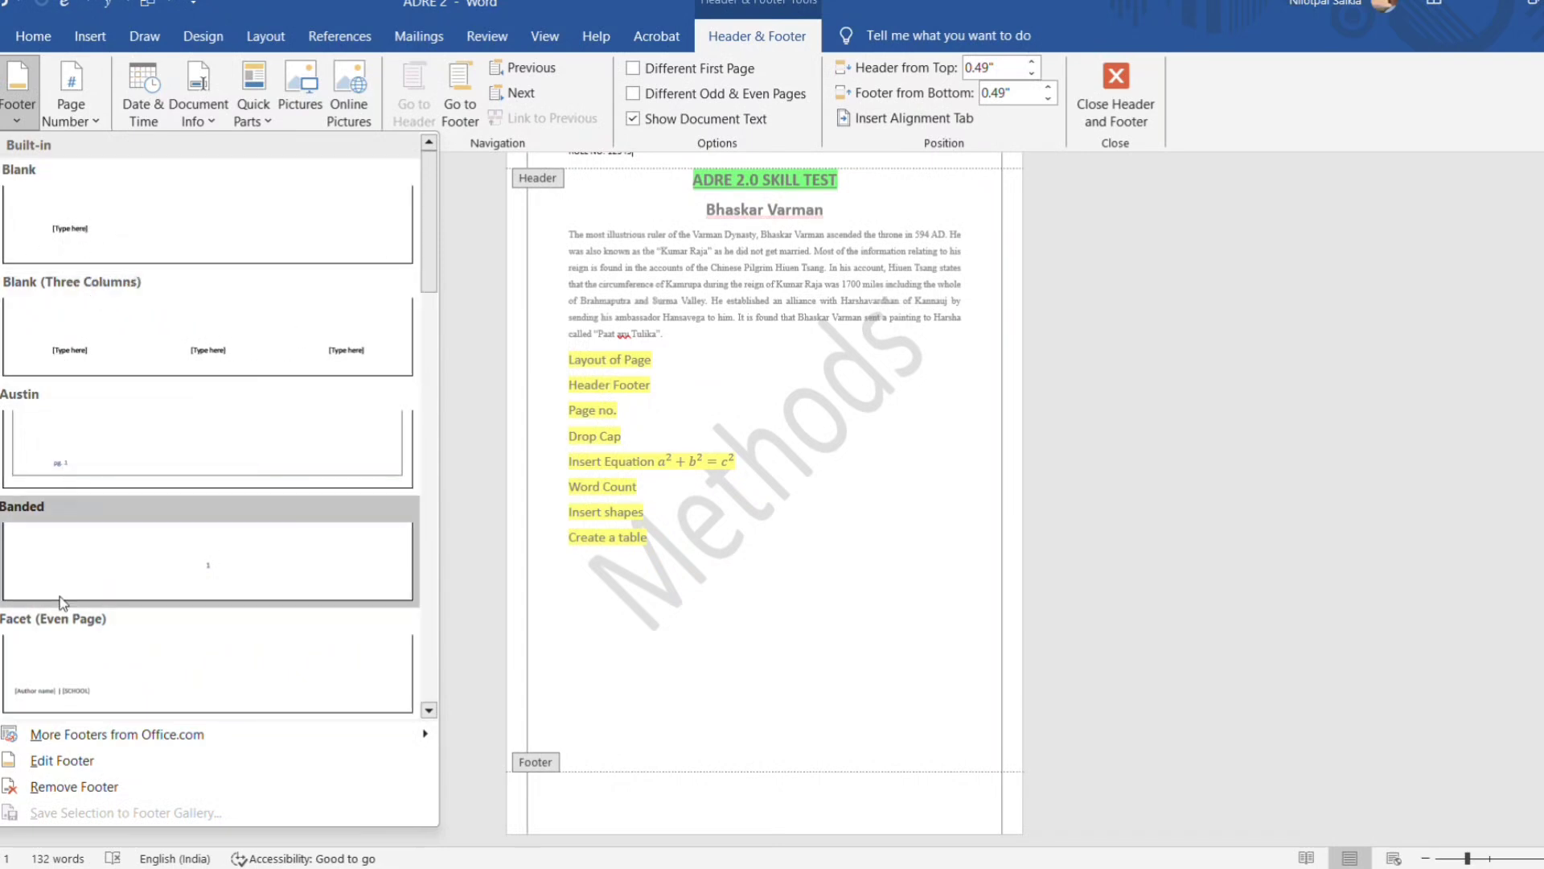
left_click(20, 122)
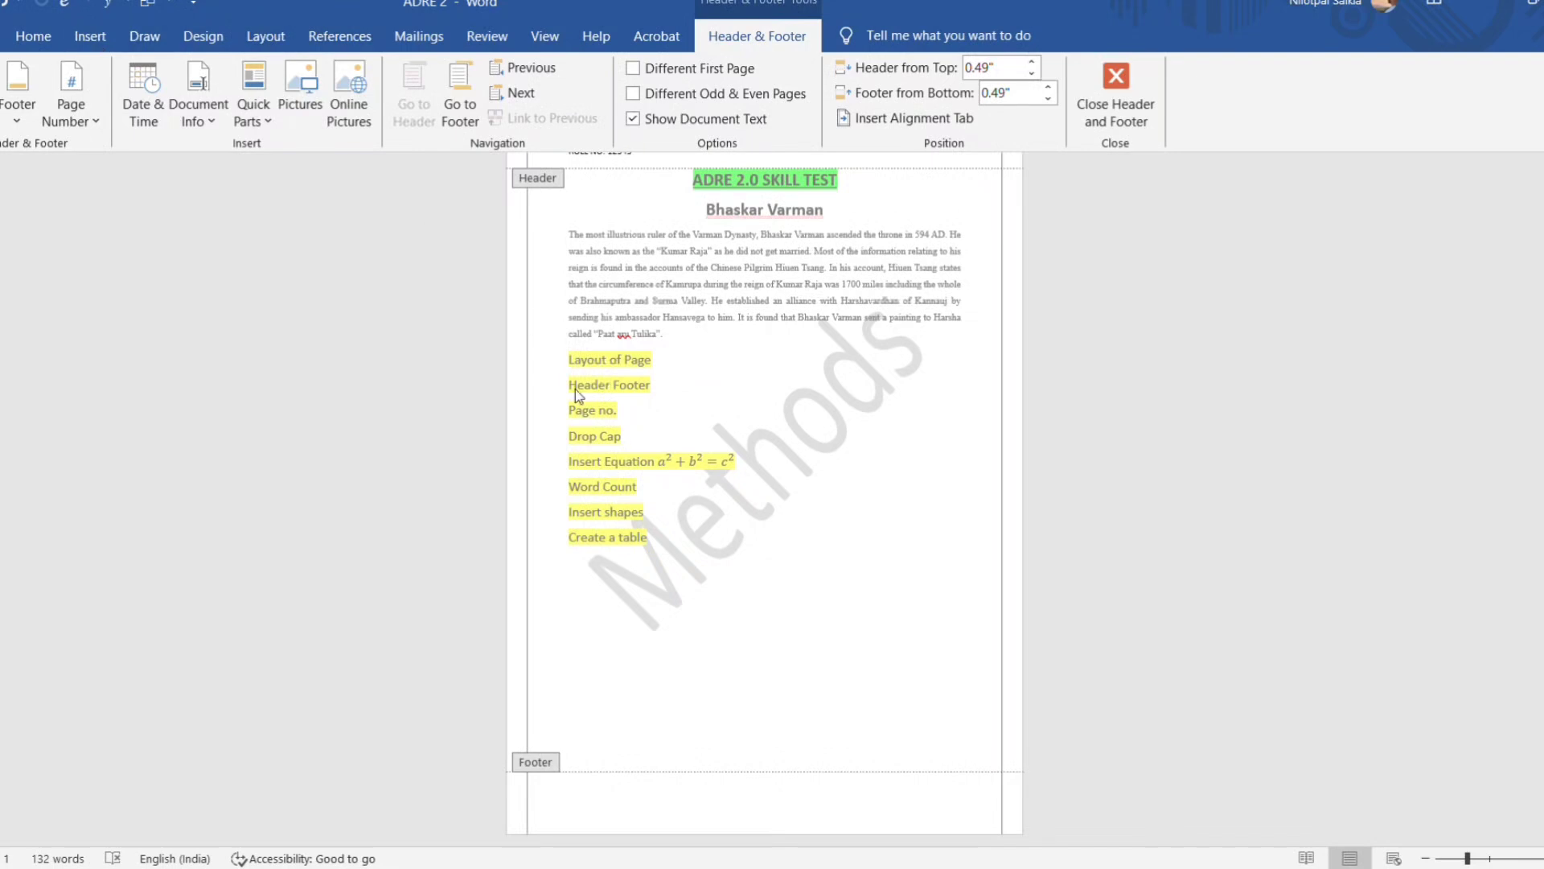
scroll(684, 547, "up", 1)
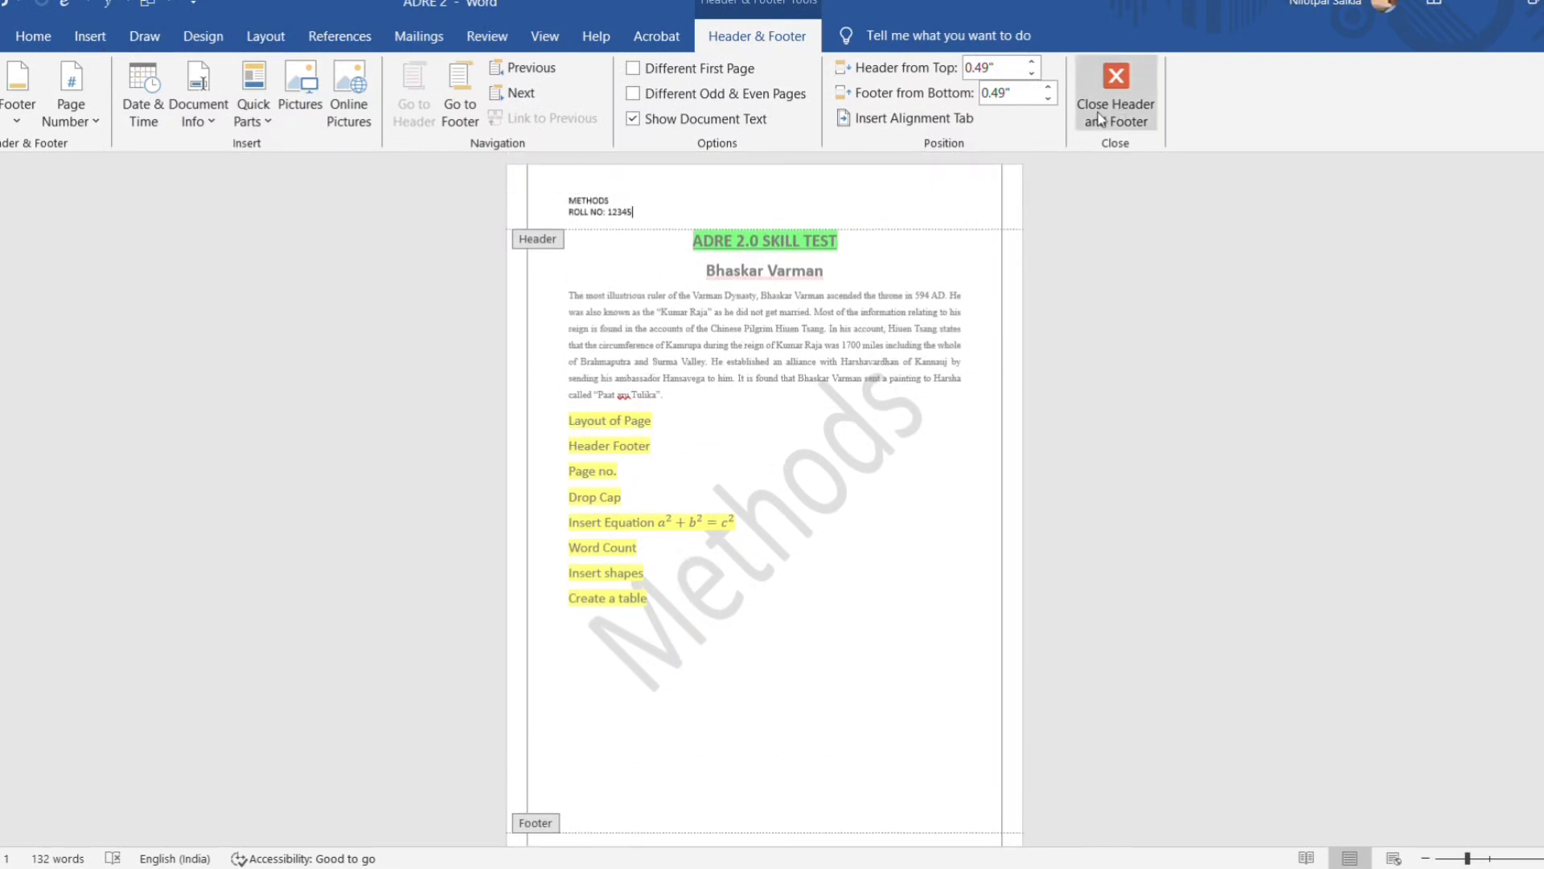
left_click(1122, 87)
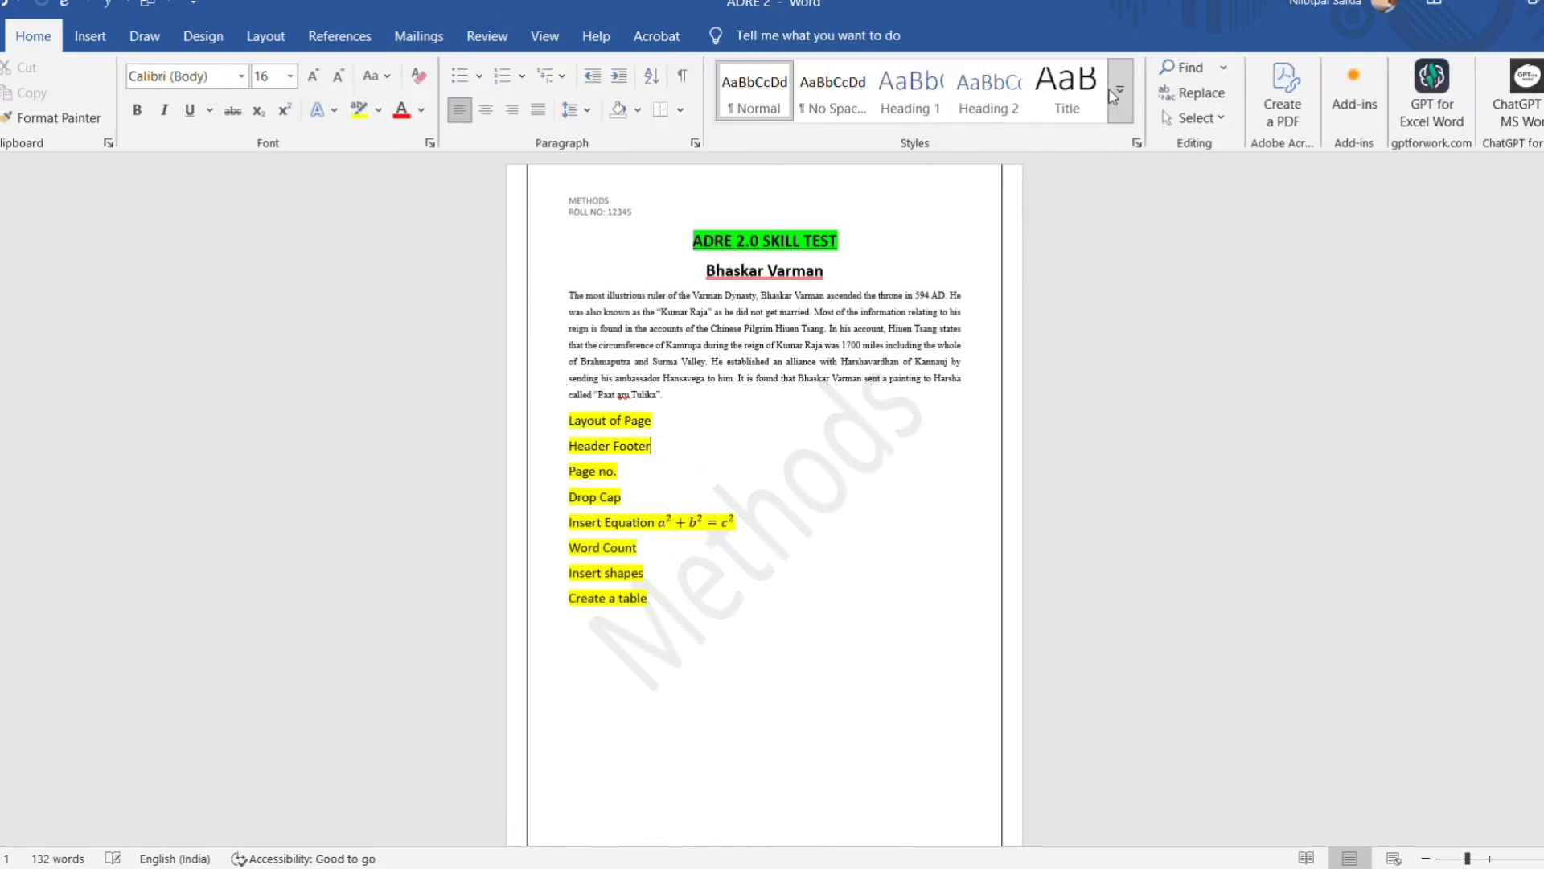
Add a centred page number at the bottom of the page in the Plain Number 2 style, and leave footer editing.
scroll(784, 626, "down", 1)
scroll(774, 629, "up", 1)
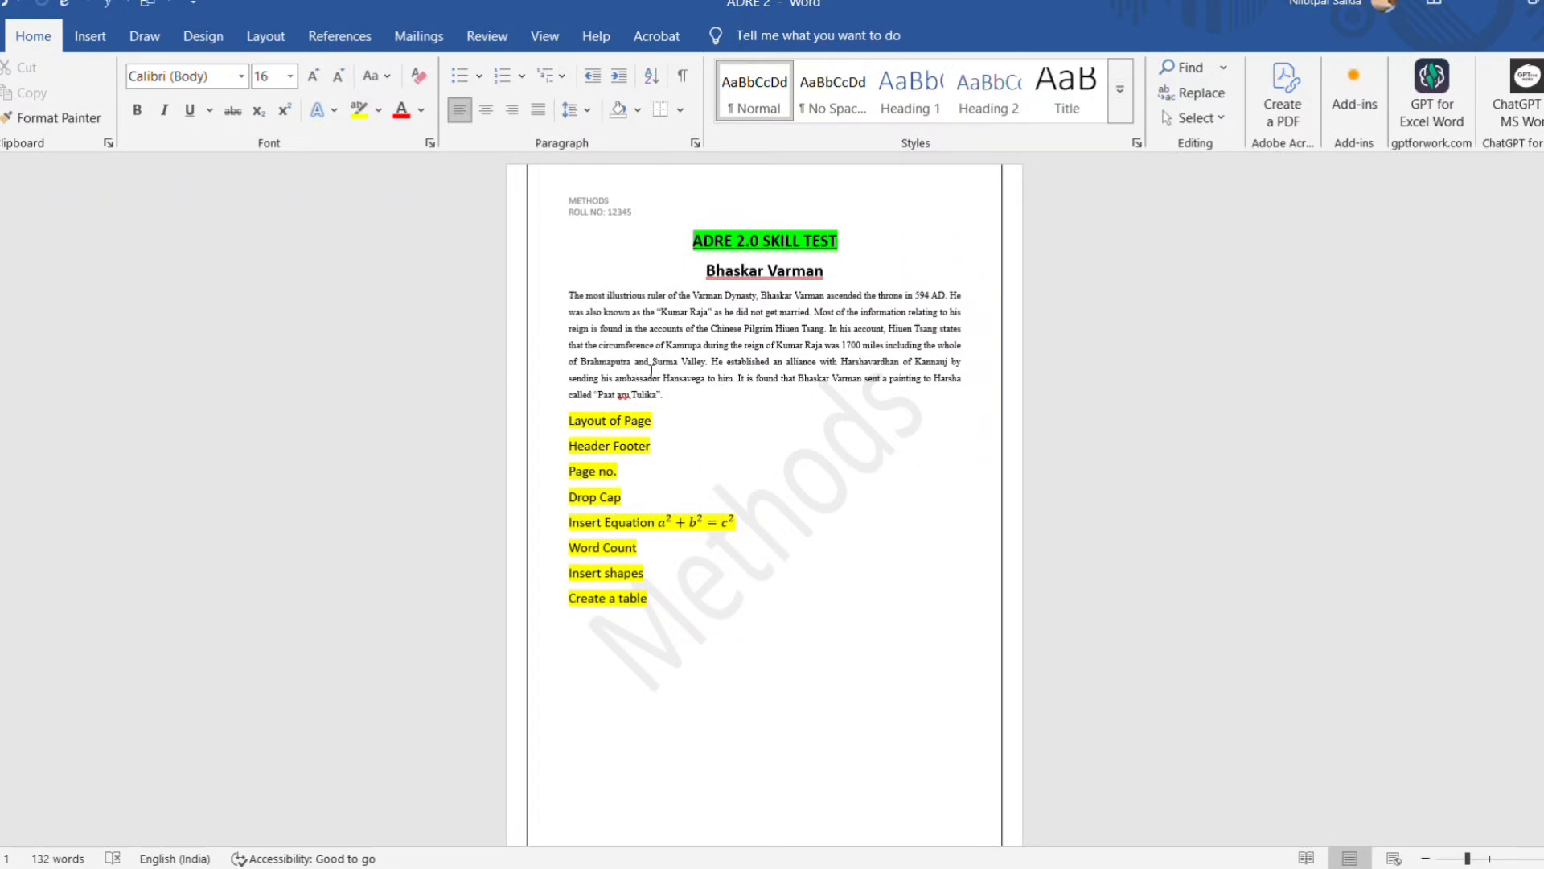
scroll(693, 441, "down", 2)
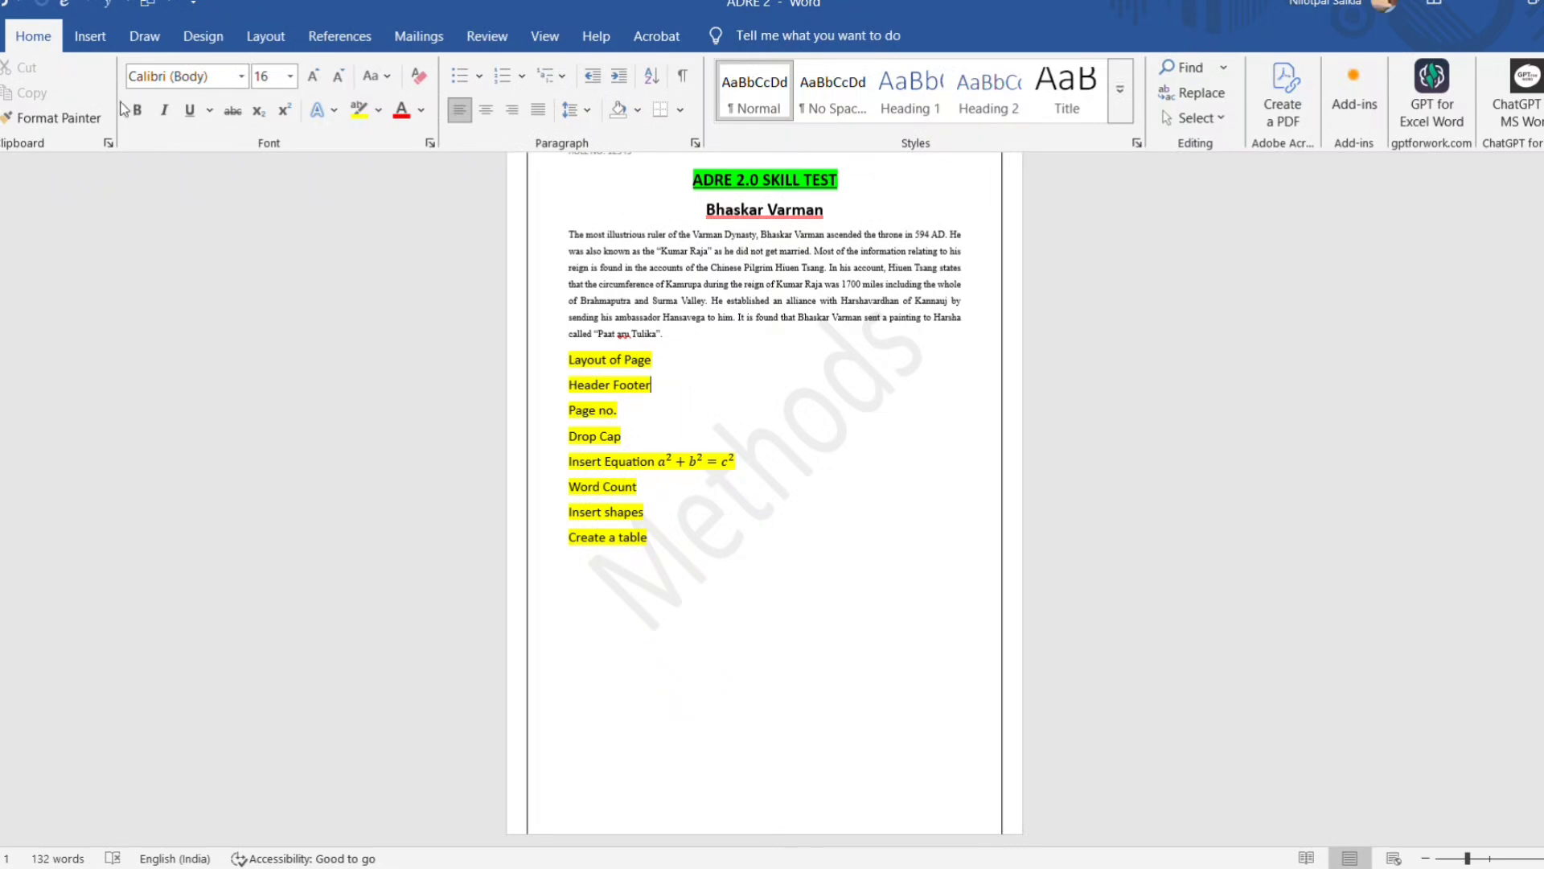
left_click(93, 39)
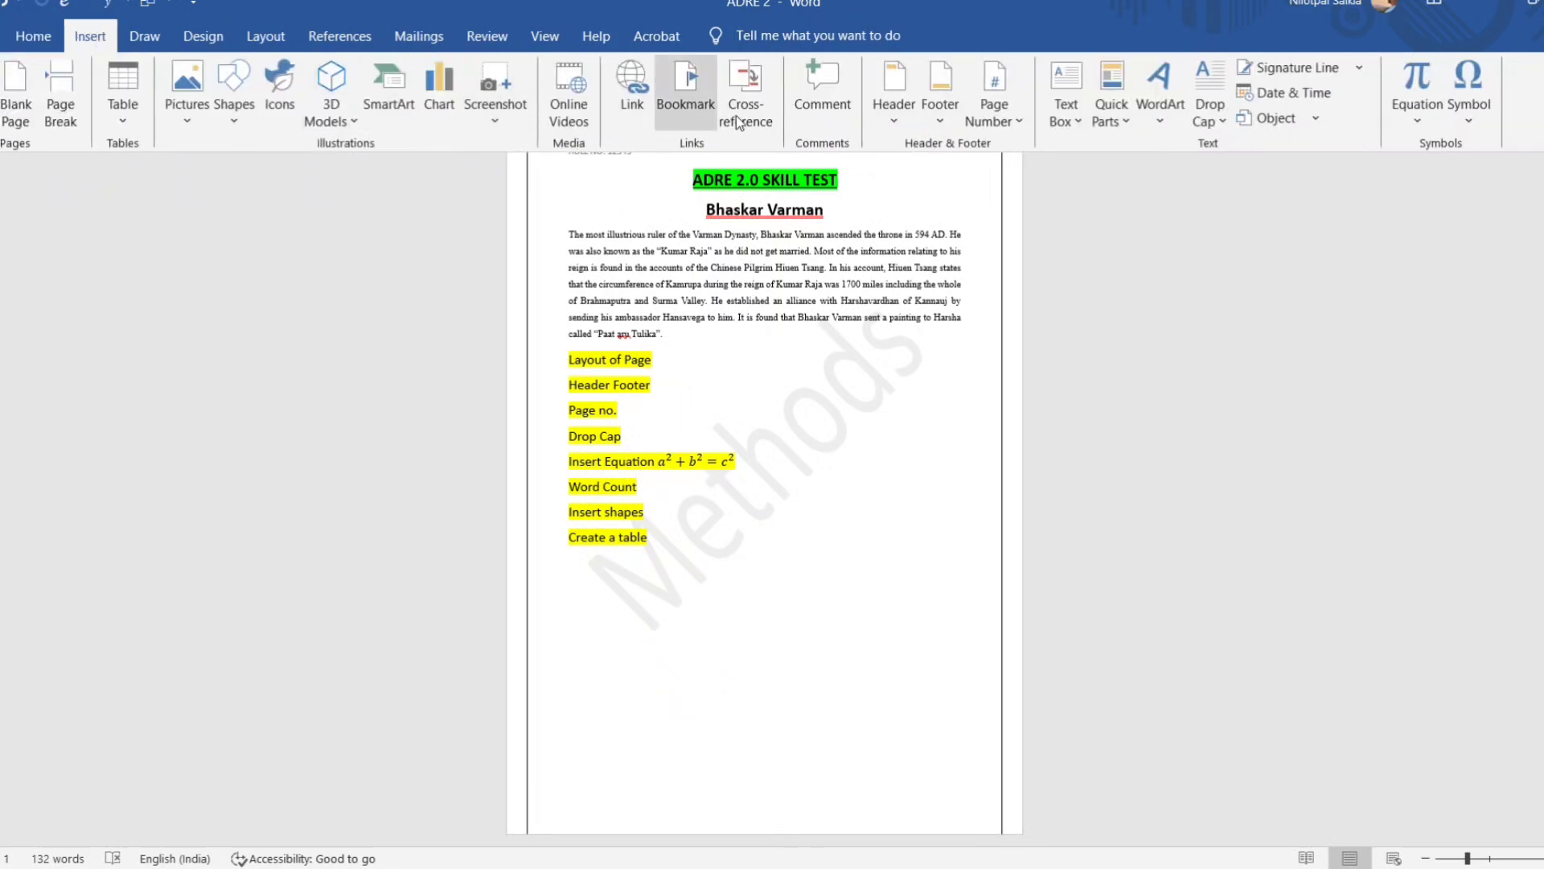
left_click(1020, 123)
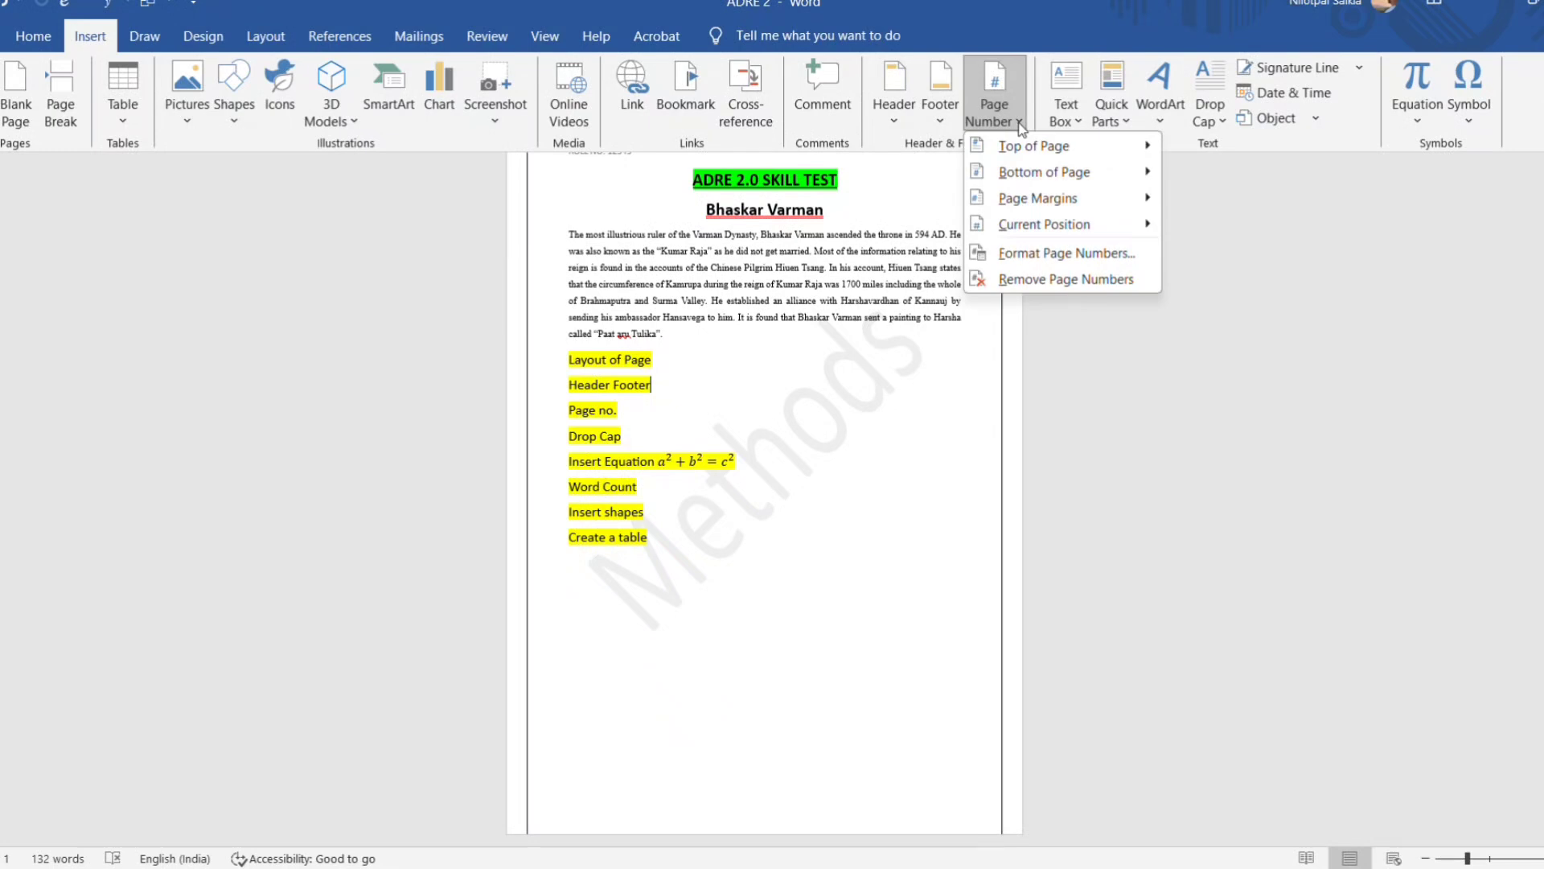
mouse_move(999, 145)
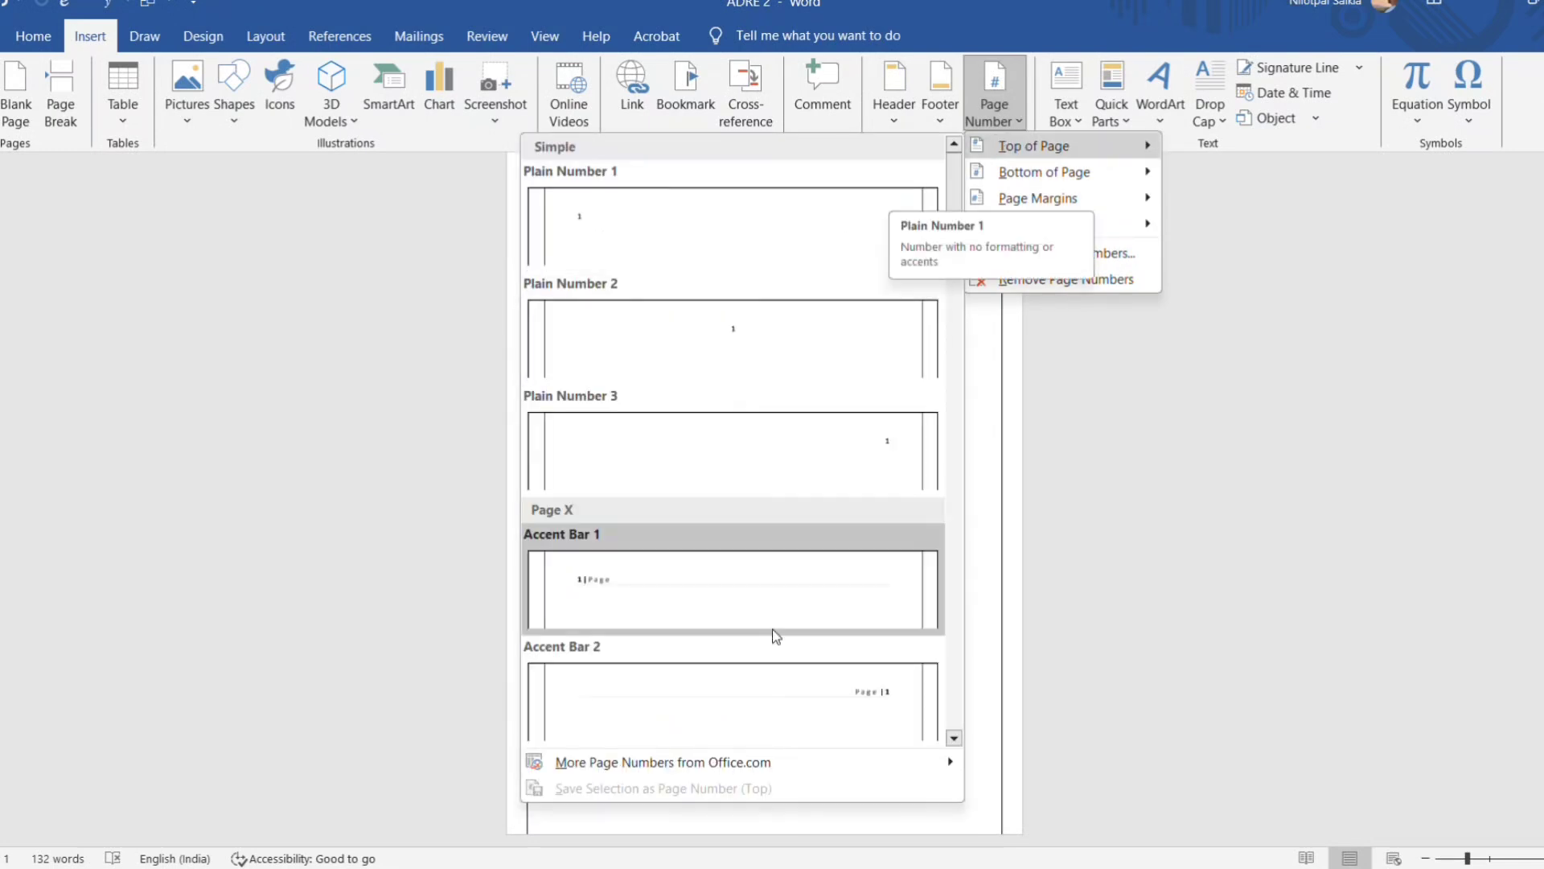
mouse_move(1042, 171)
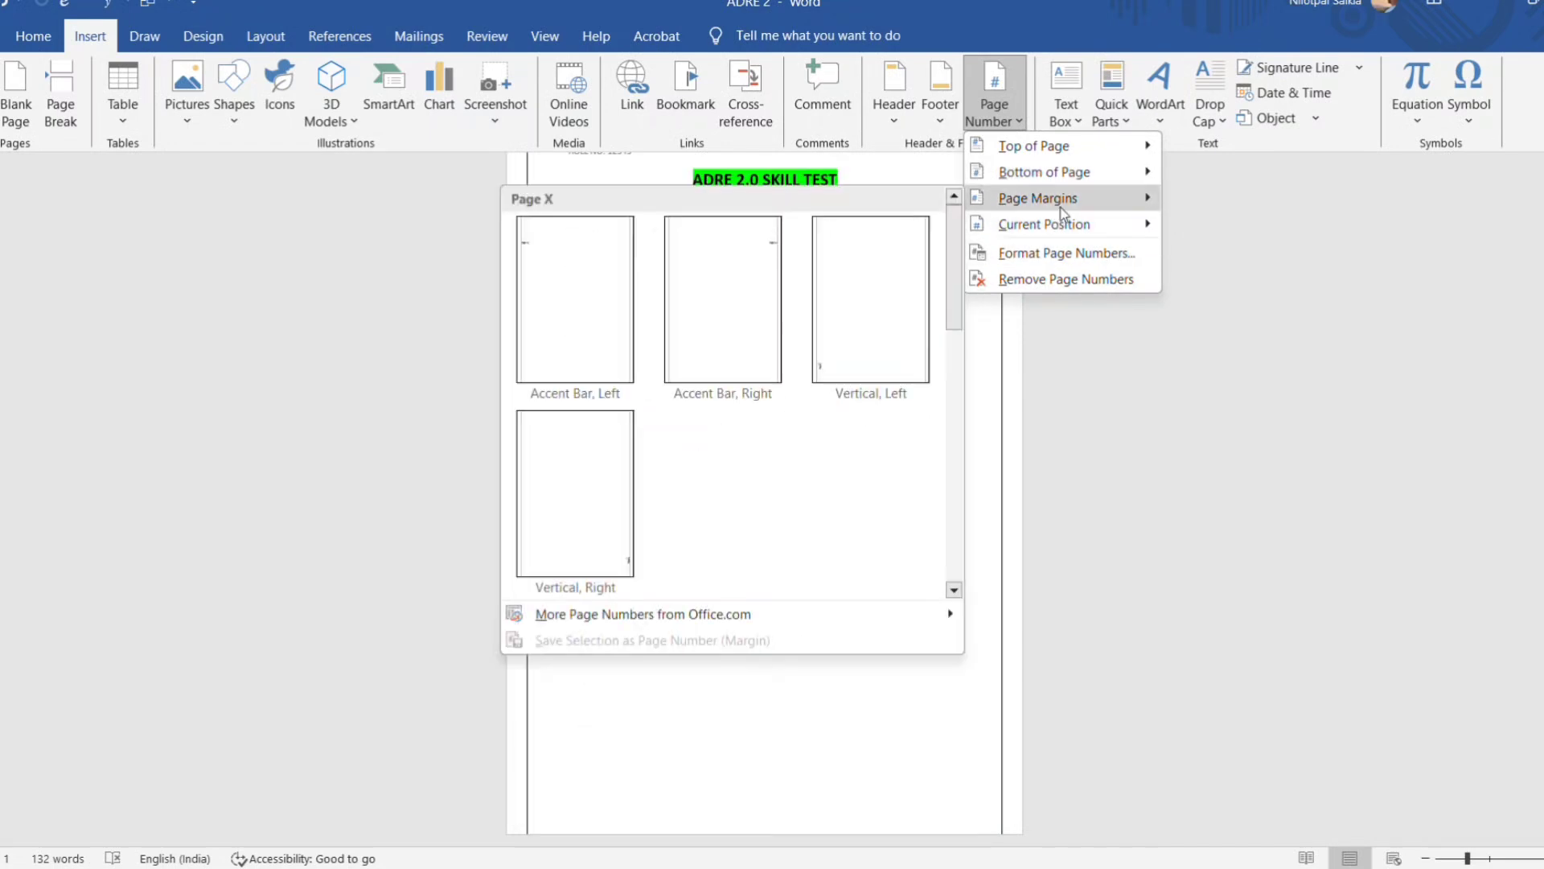
mouse_move(1059, 219)
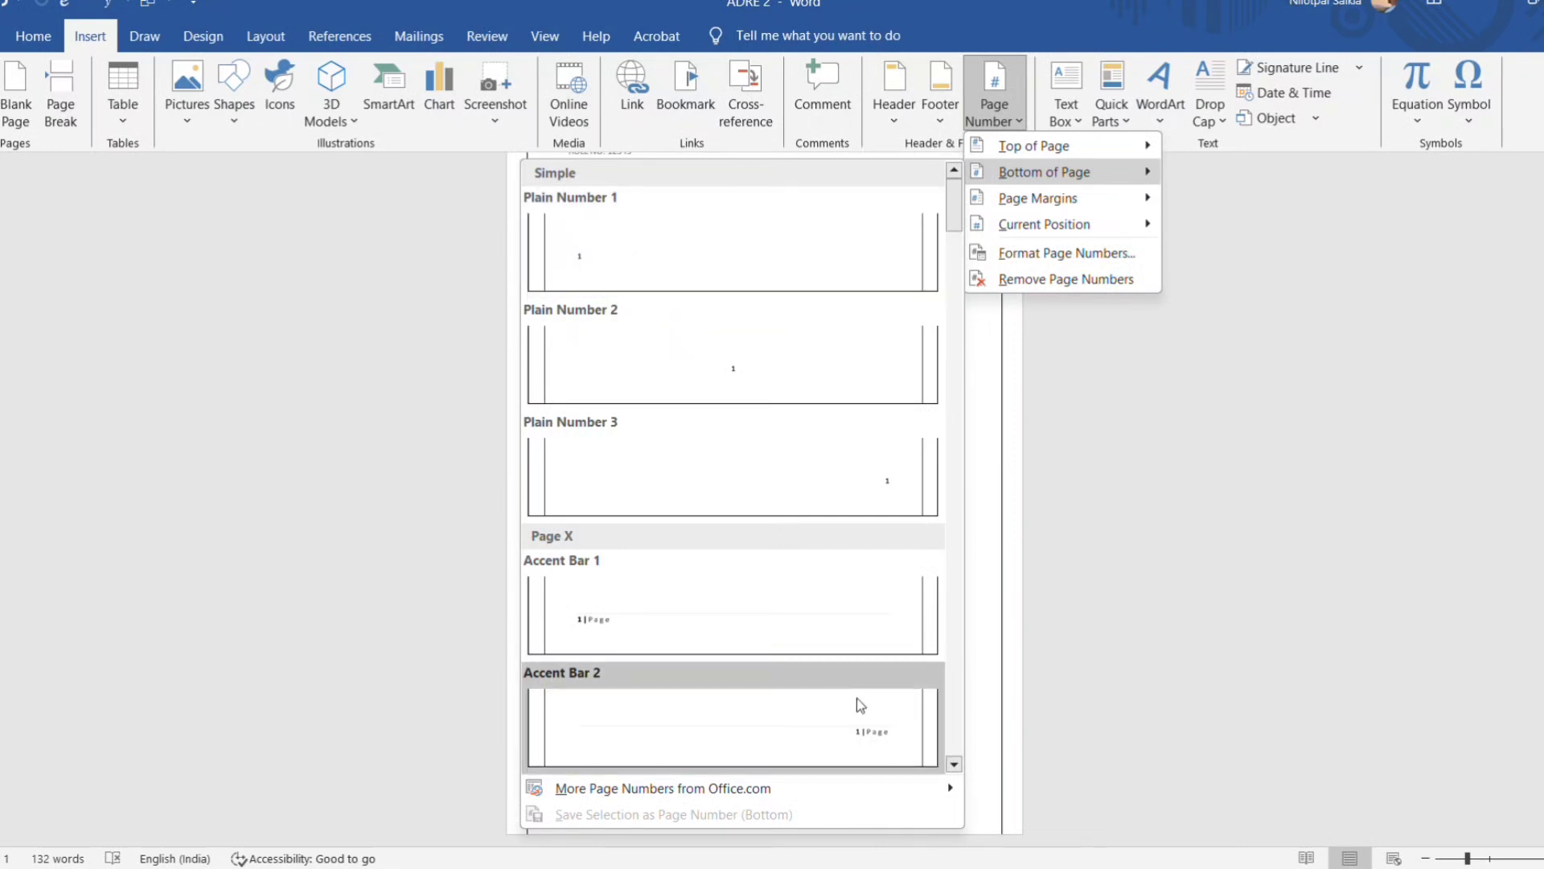
left_click(736, 373)
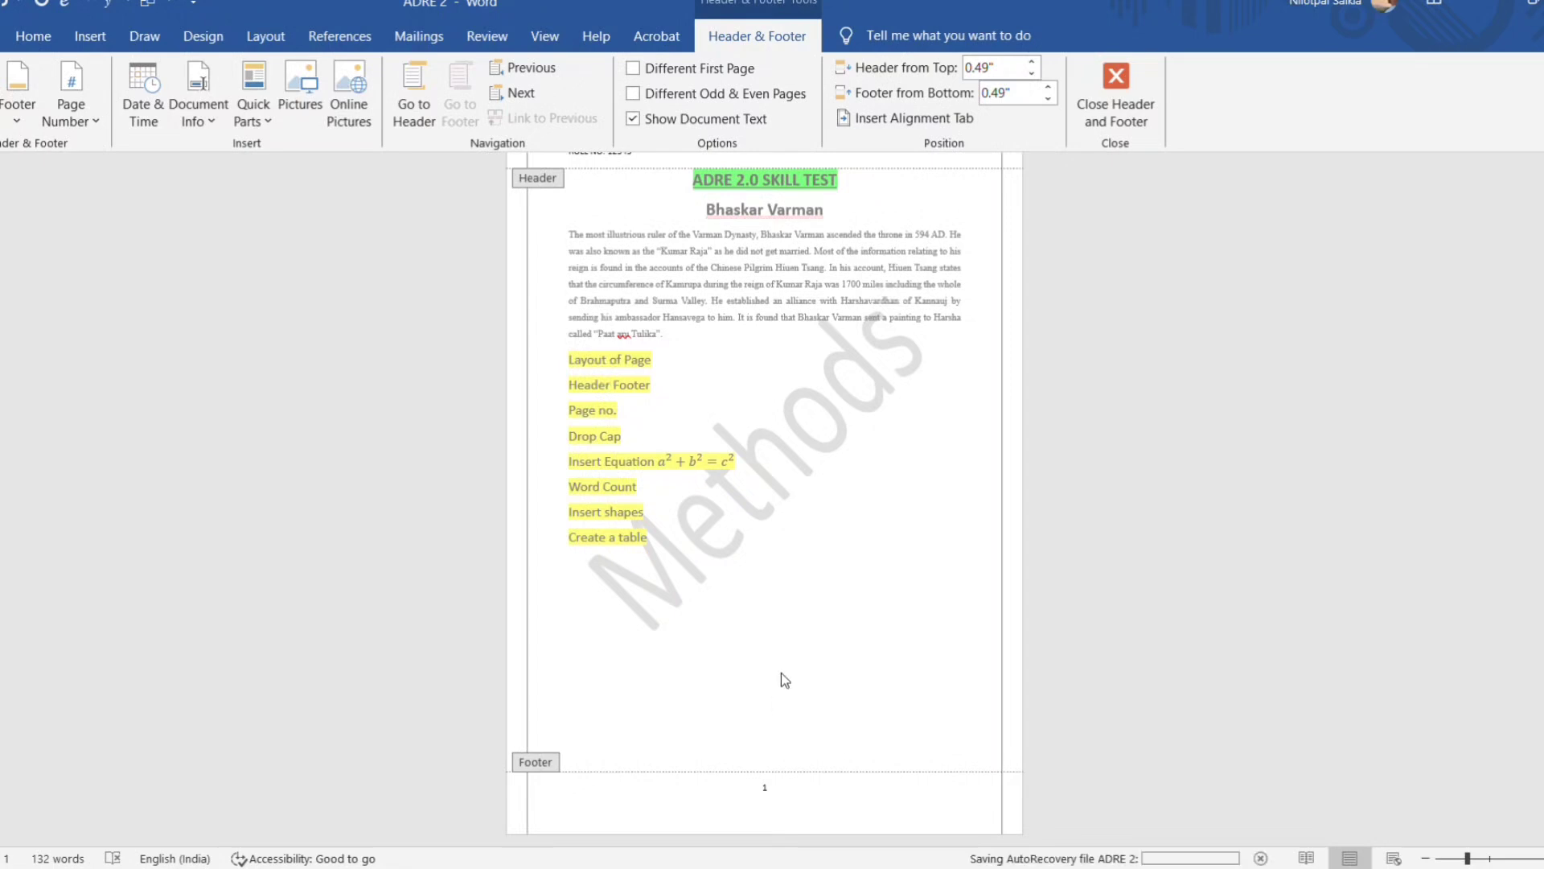
scroll(780, 674, "up", 2)
scroll(788, 675, "up", 2)
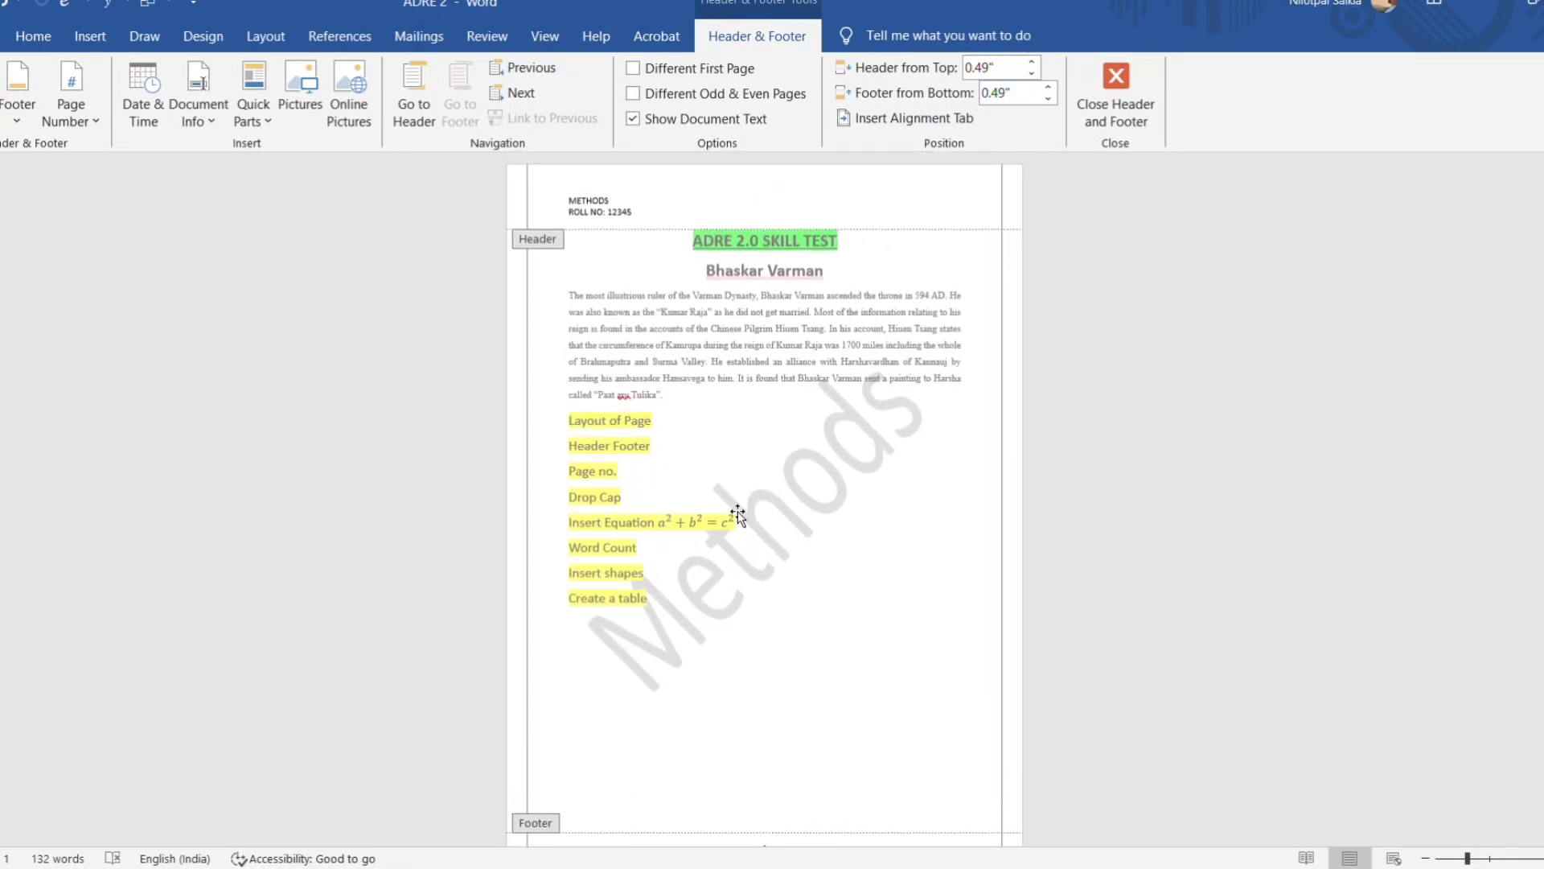
left_click(1116, 89)
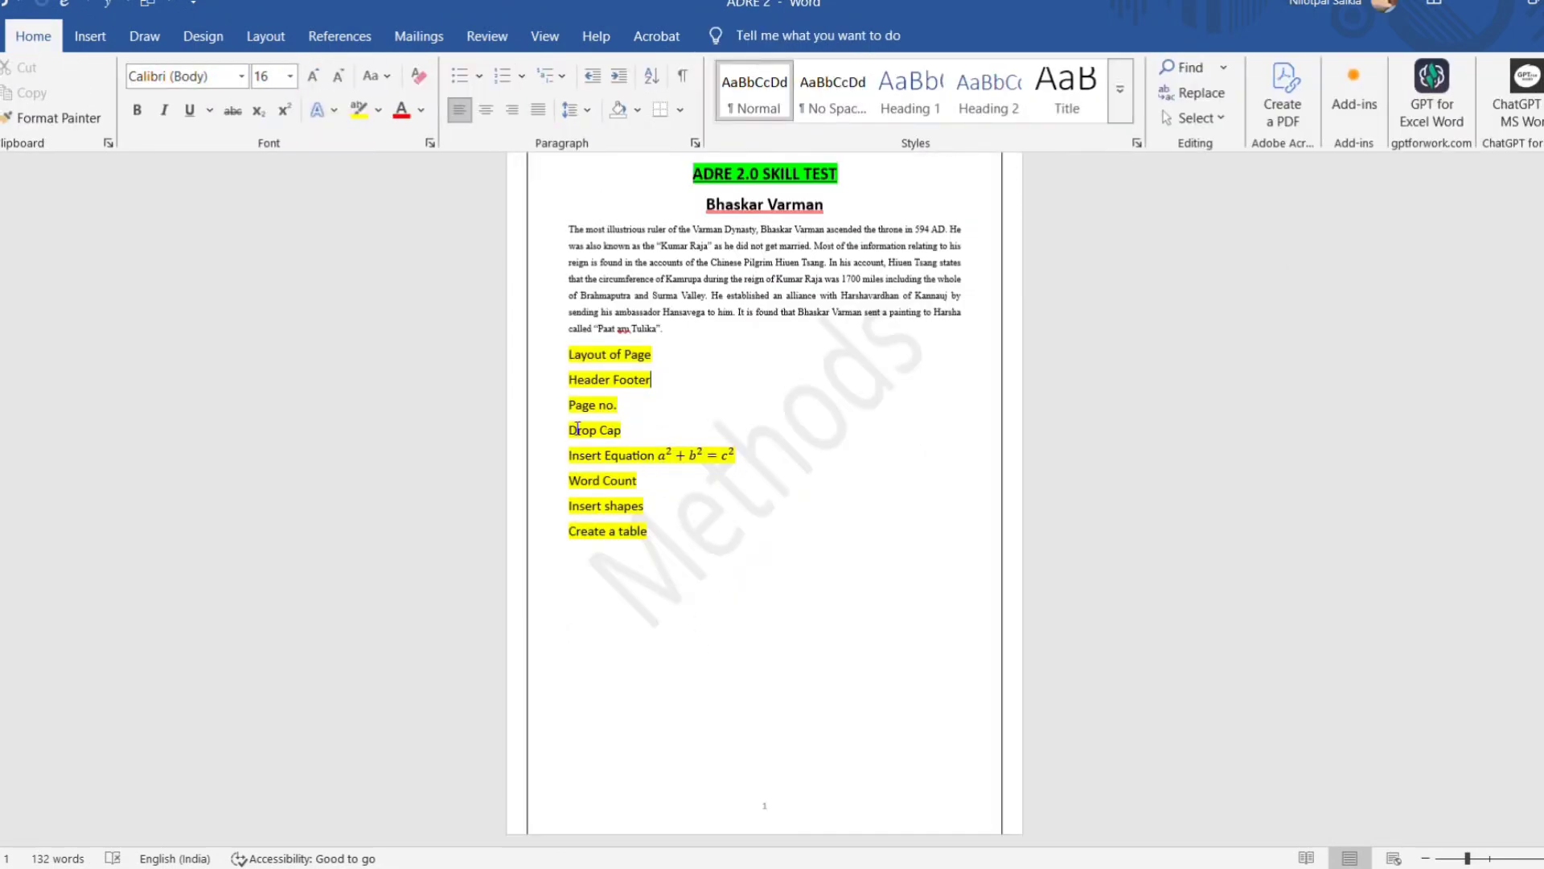
Apply a Dropped drop cap to the first letter of the paragraph under the Bhaskar Varman heading.
left_click_drag(570, 432, 621, 433)
left_click(691, 571)
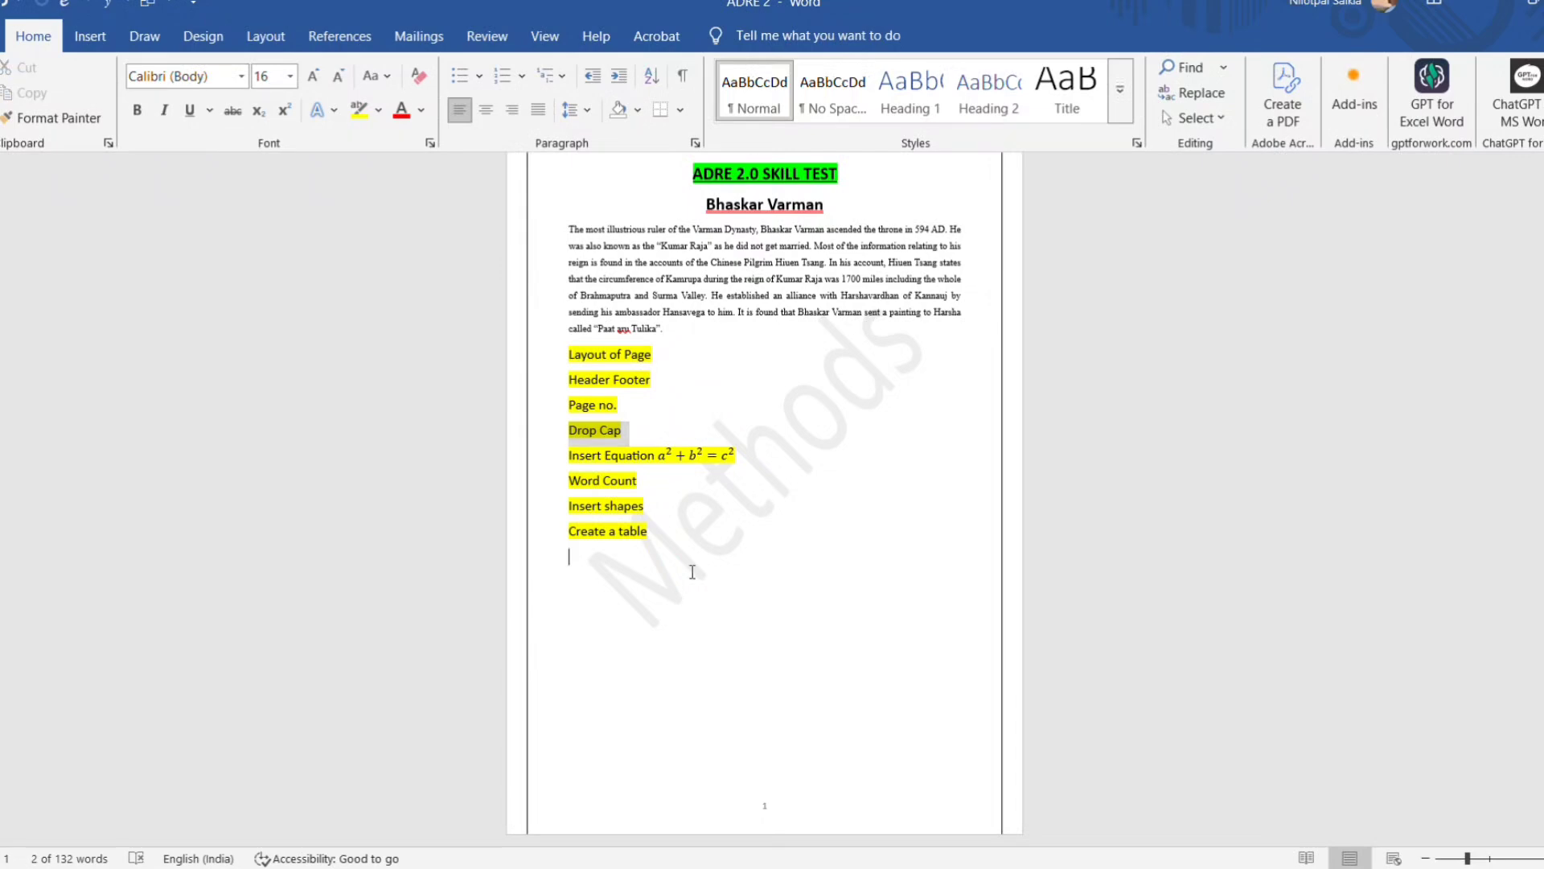
scroll(671, 394, "up", 1)
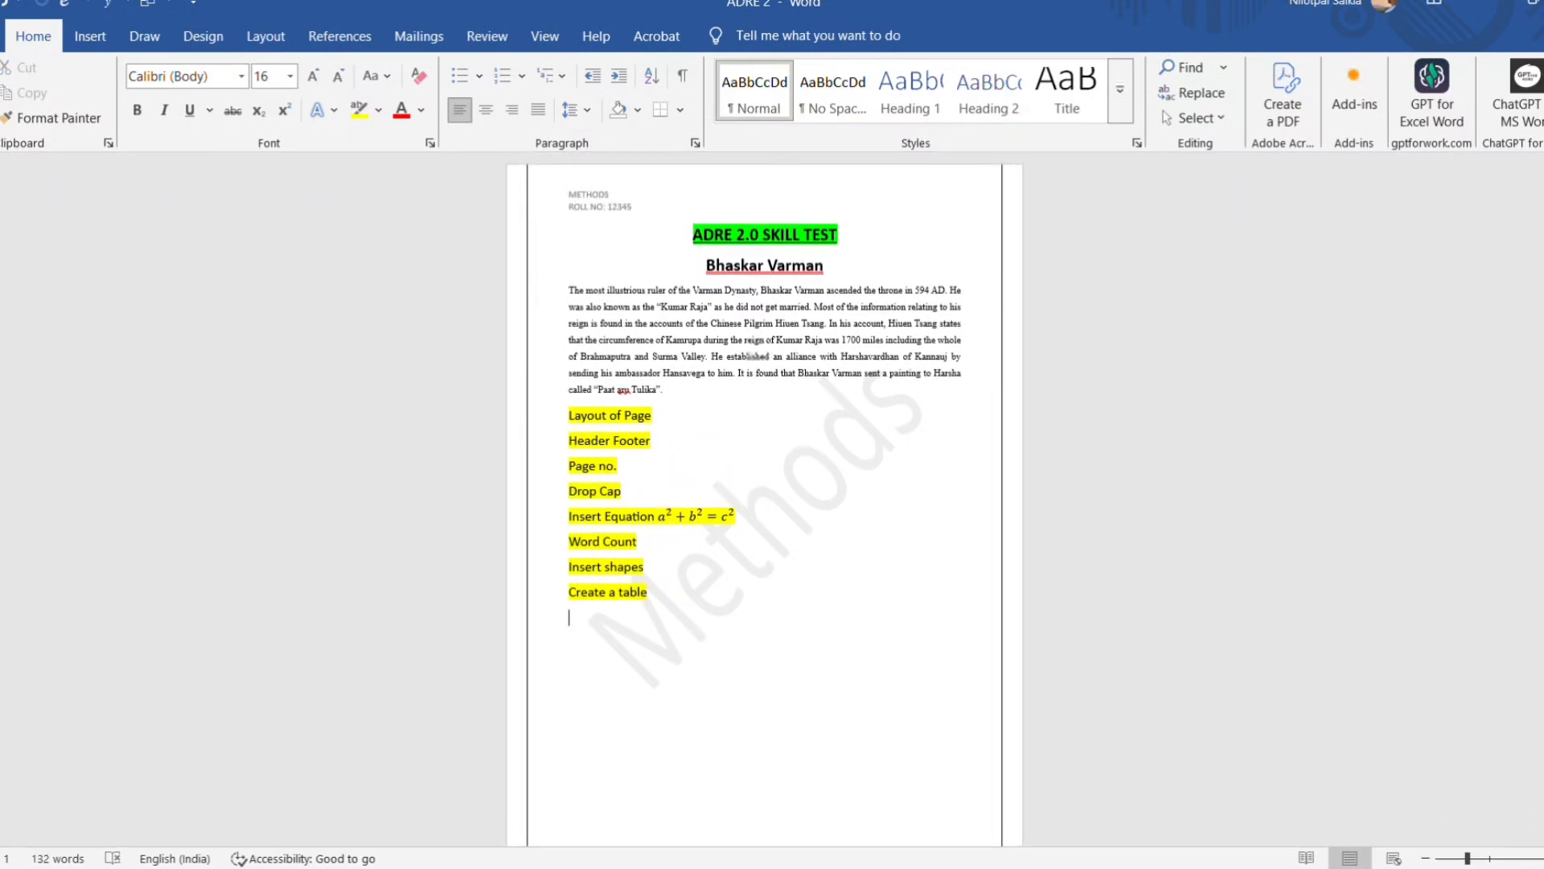
scroll(659, 664, "up", 7, "ctrl")
scroll(659, 664, "up", 5)
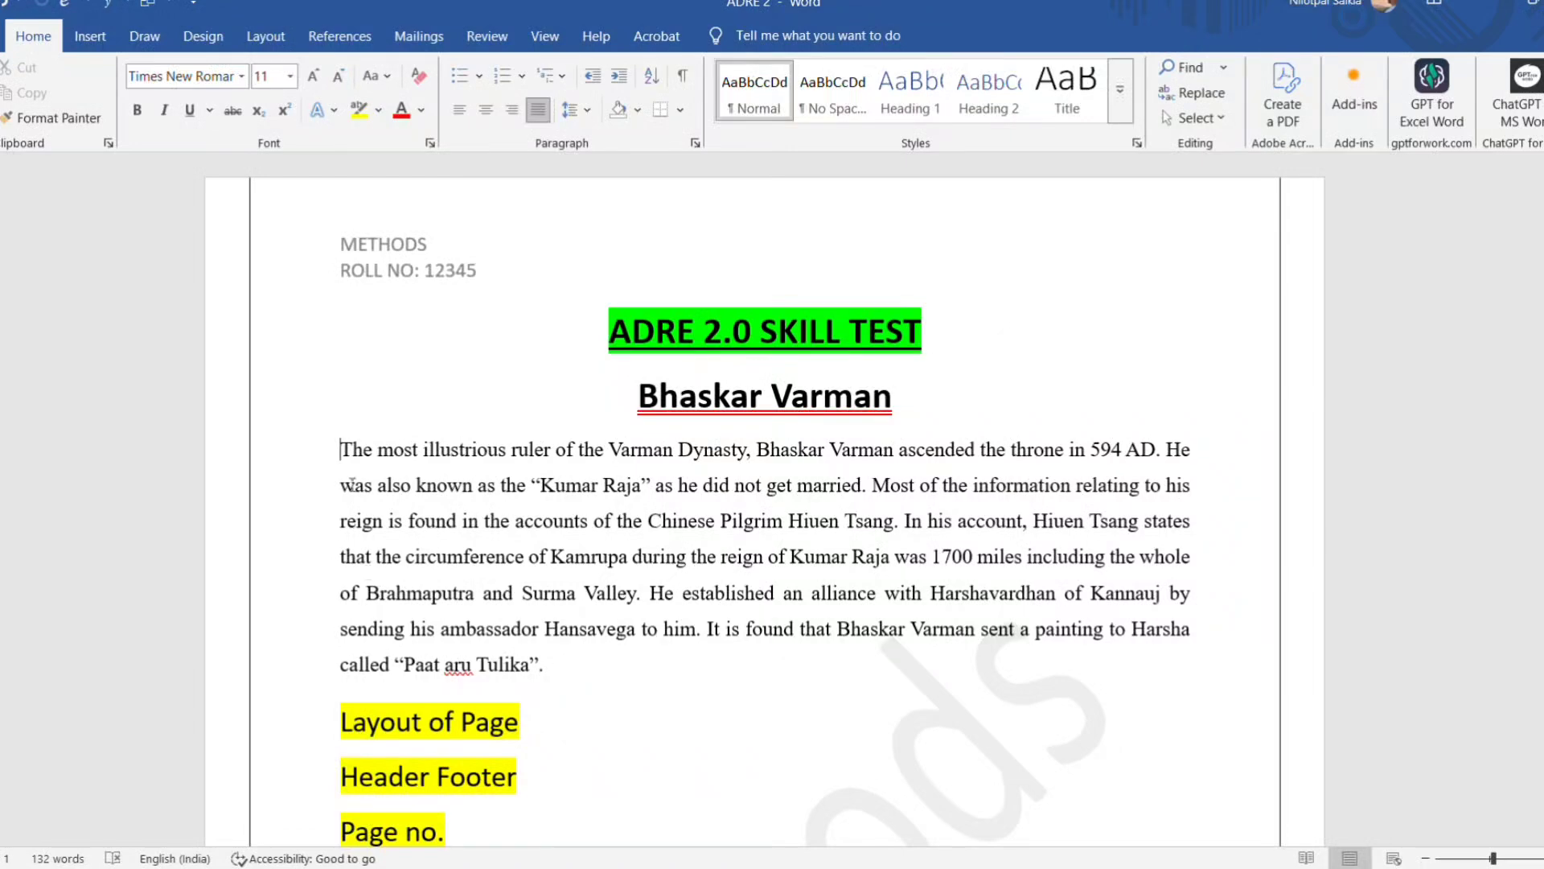
left_click(529, 486)
left_click(91, 36)
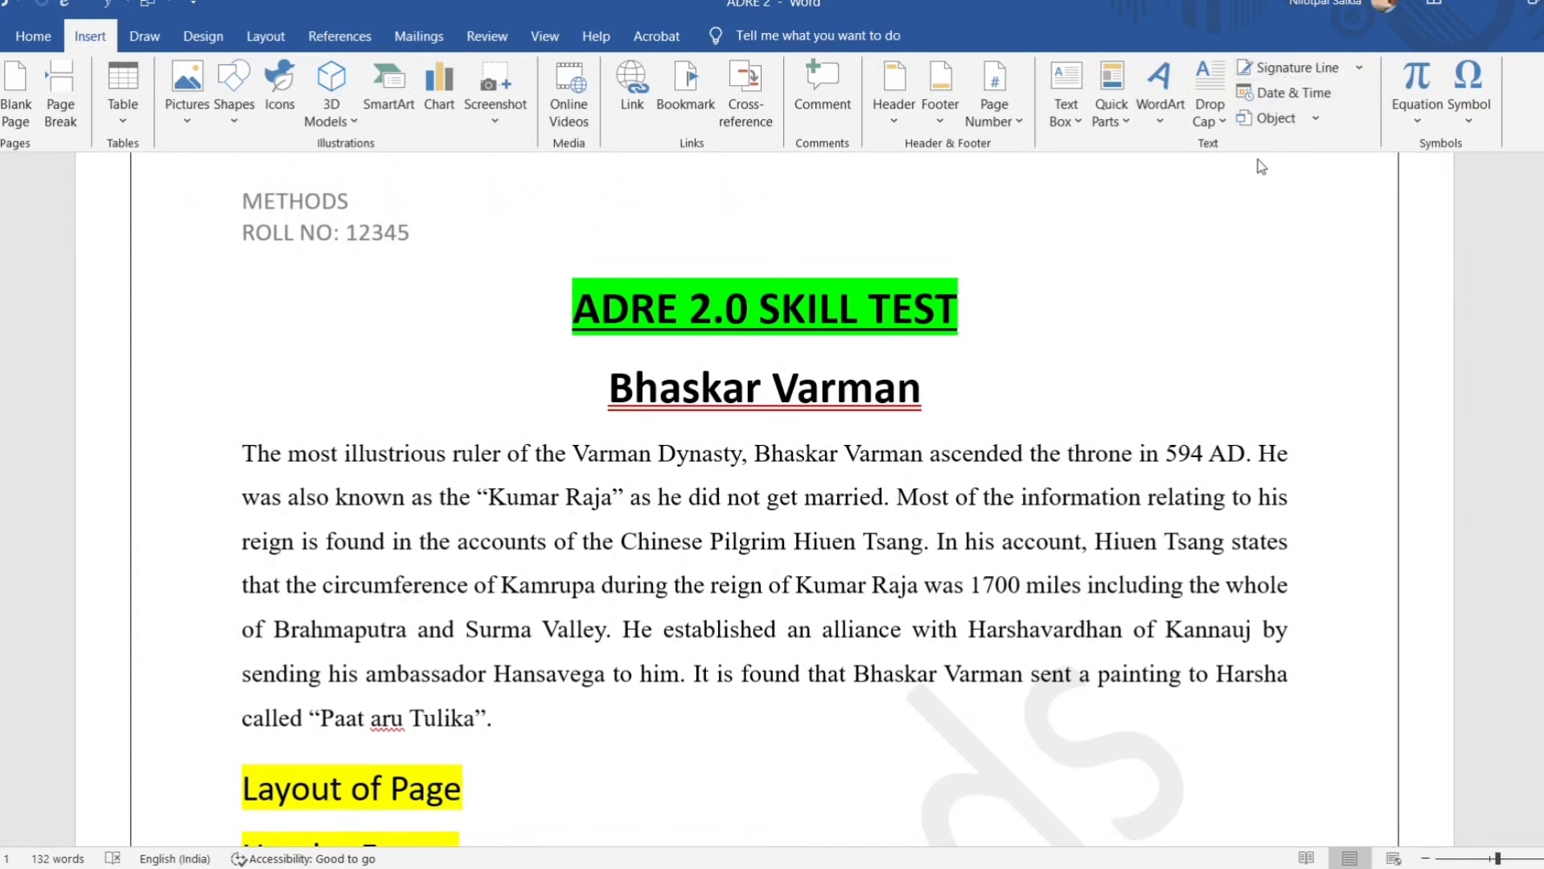
left_click(1223, 128)
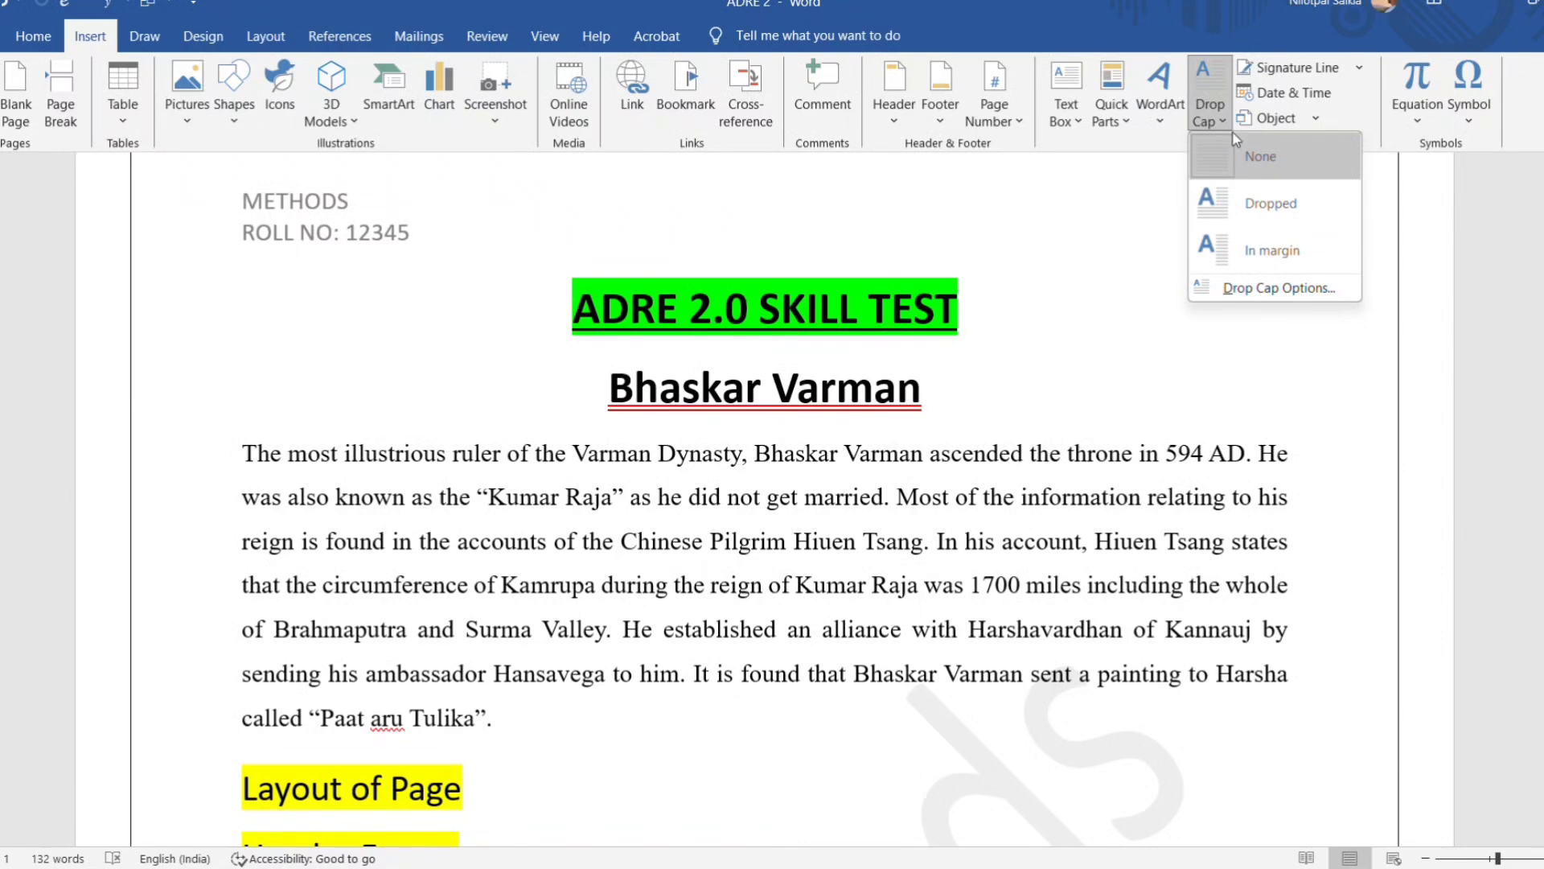
left_click(1289, 213)
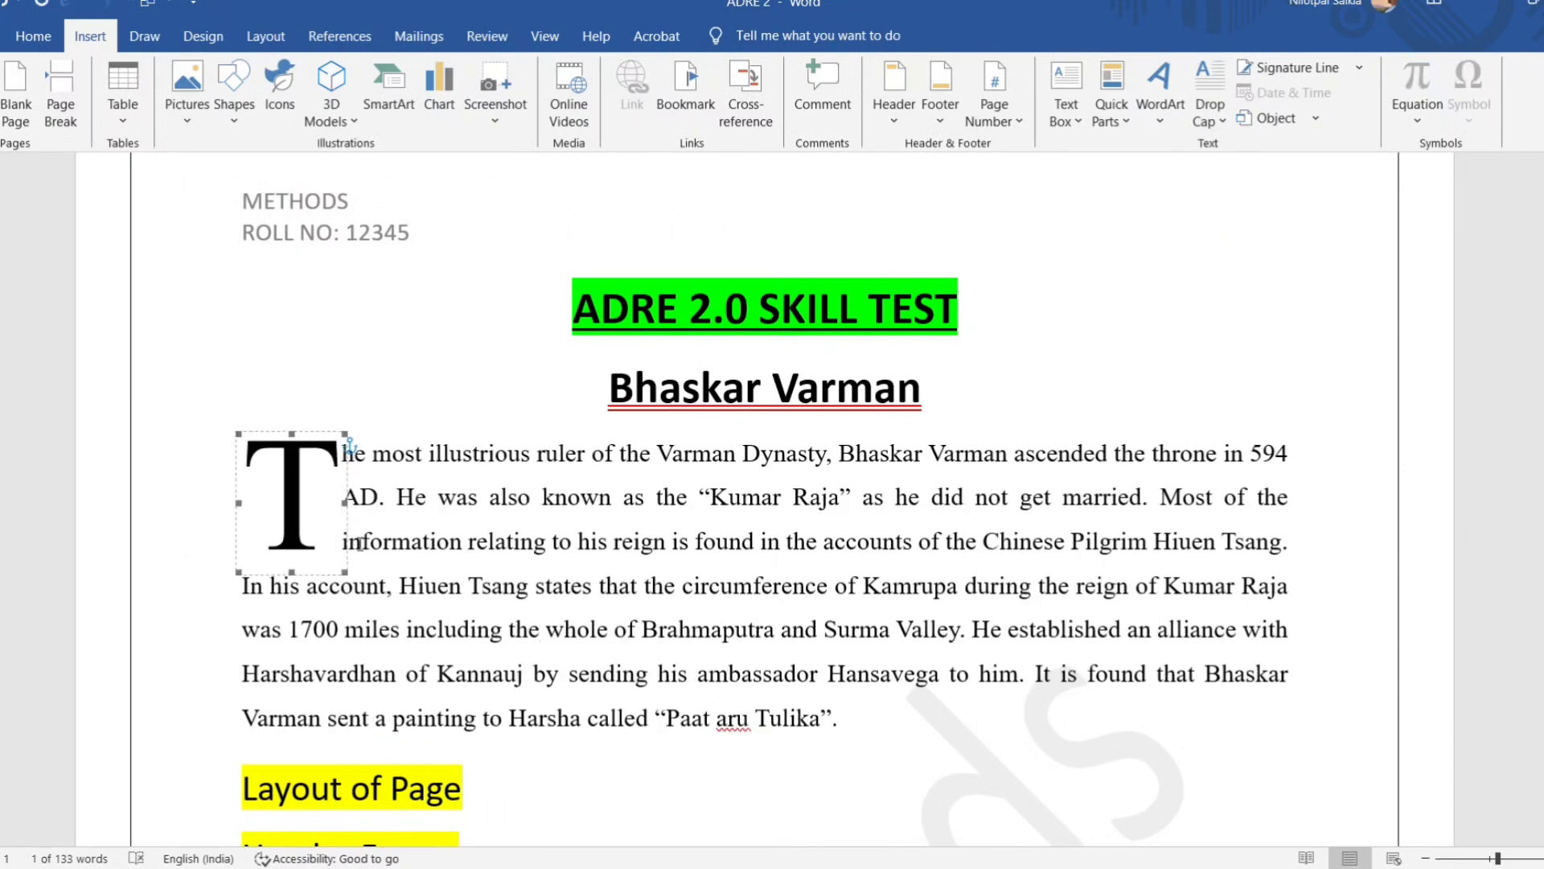
left_click(360, 385)
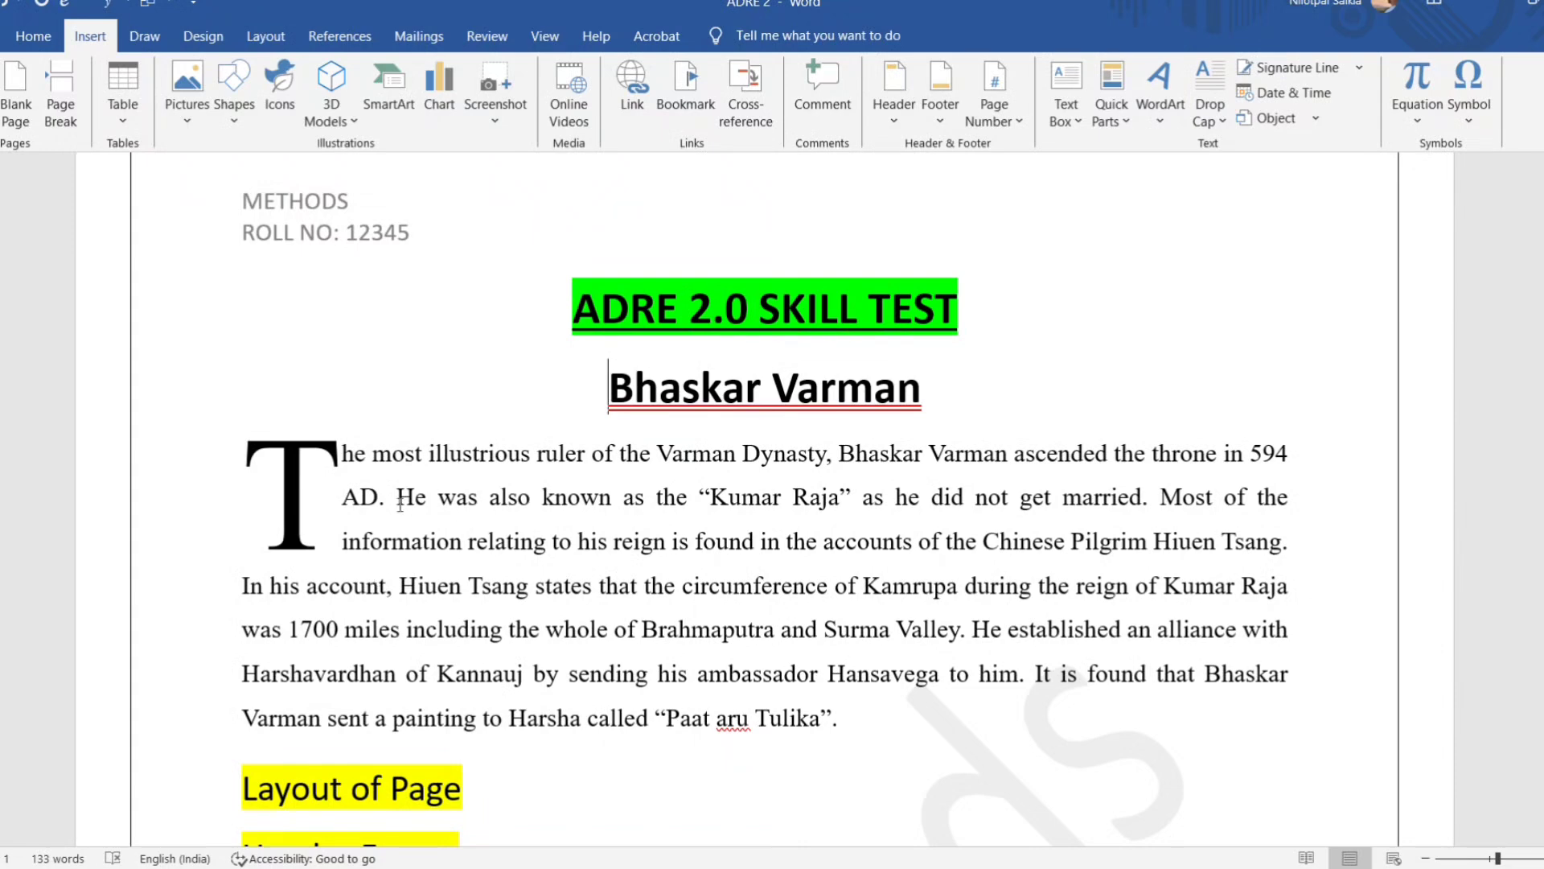
Undo the drop cap on the paragraph under the Bhaskar Varman heading.
left_click(316, 499)
left_click(359, 409)
left_click(307, 496)
key("ctrl+z")
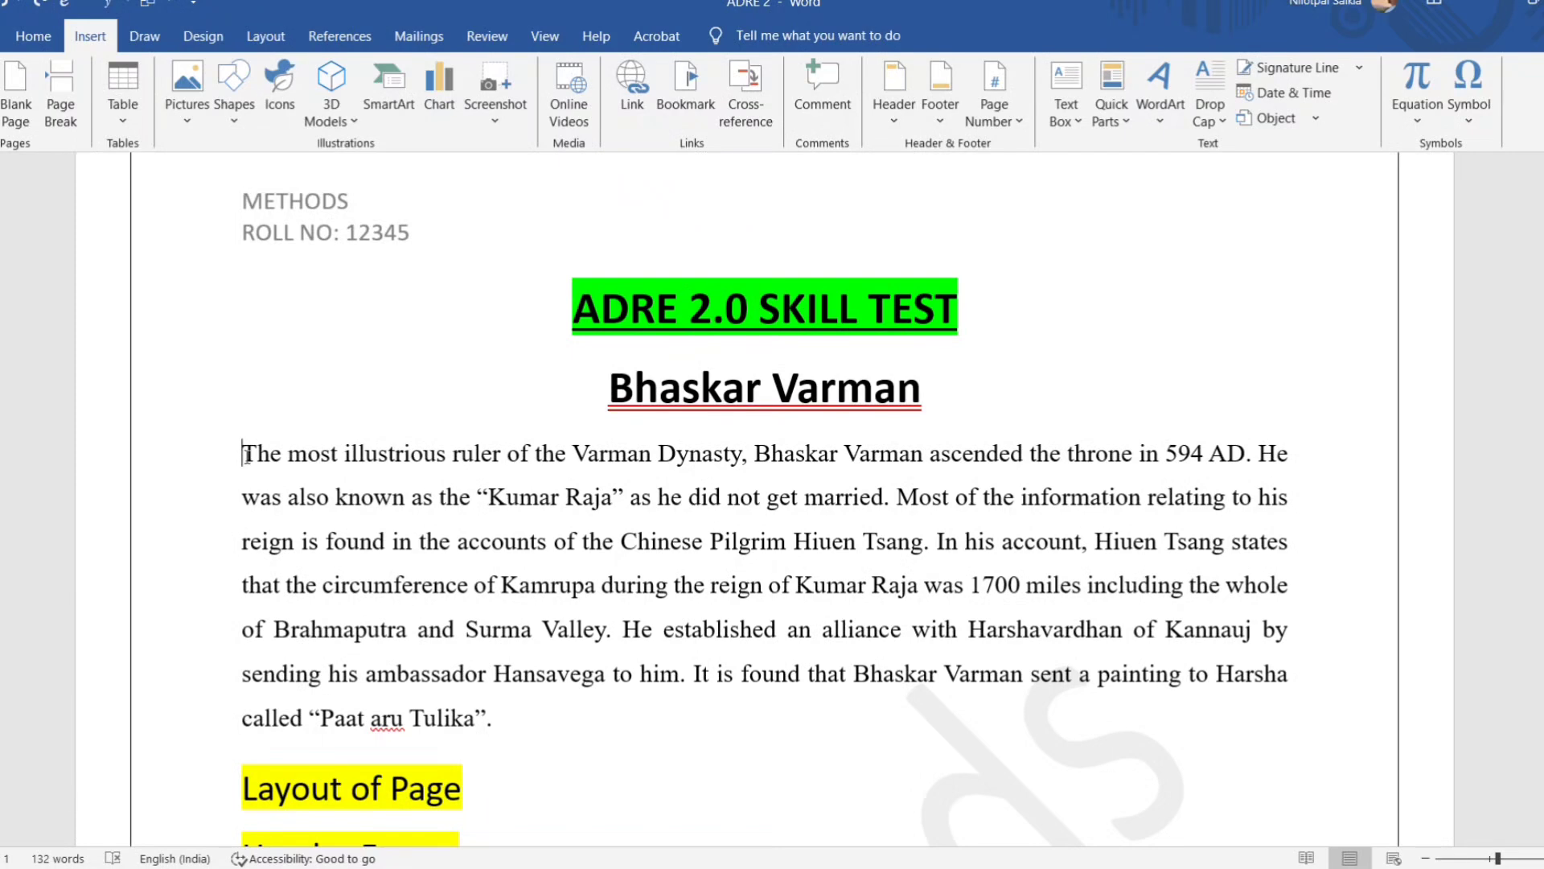
Apply a Dropped drop cap with 2 lines to drop to the paragraph under the Bhaskar Varman heading.
left_click_drag(247, 455, 495, 718)
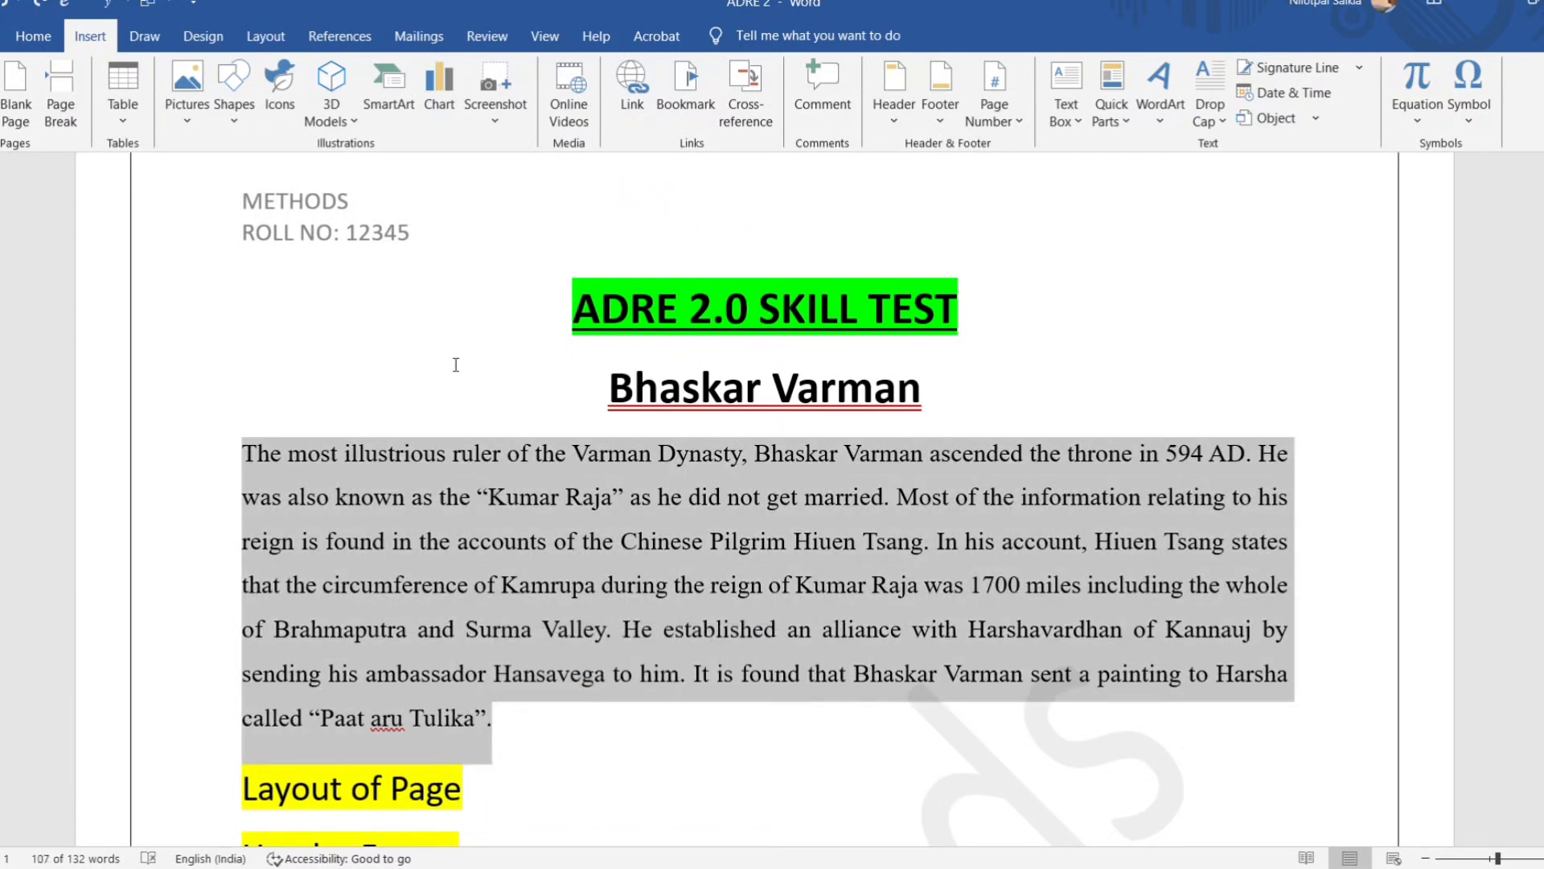
left_click(1206, 120)
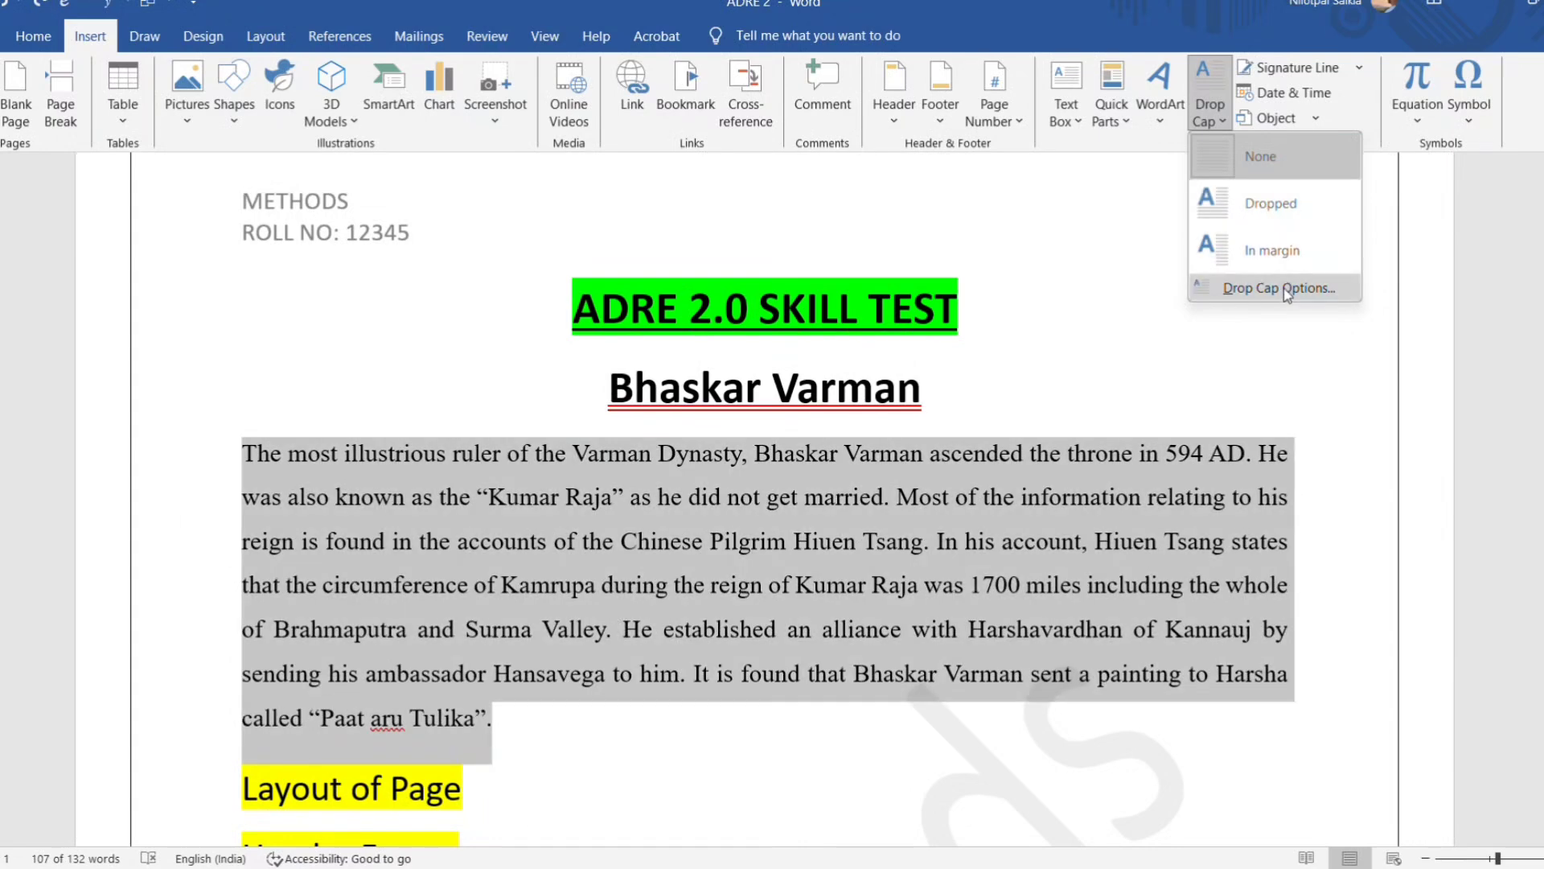
left_click(1283, 288)
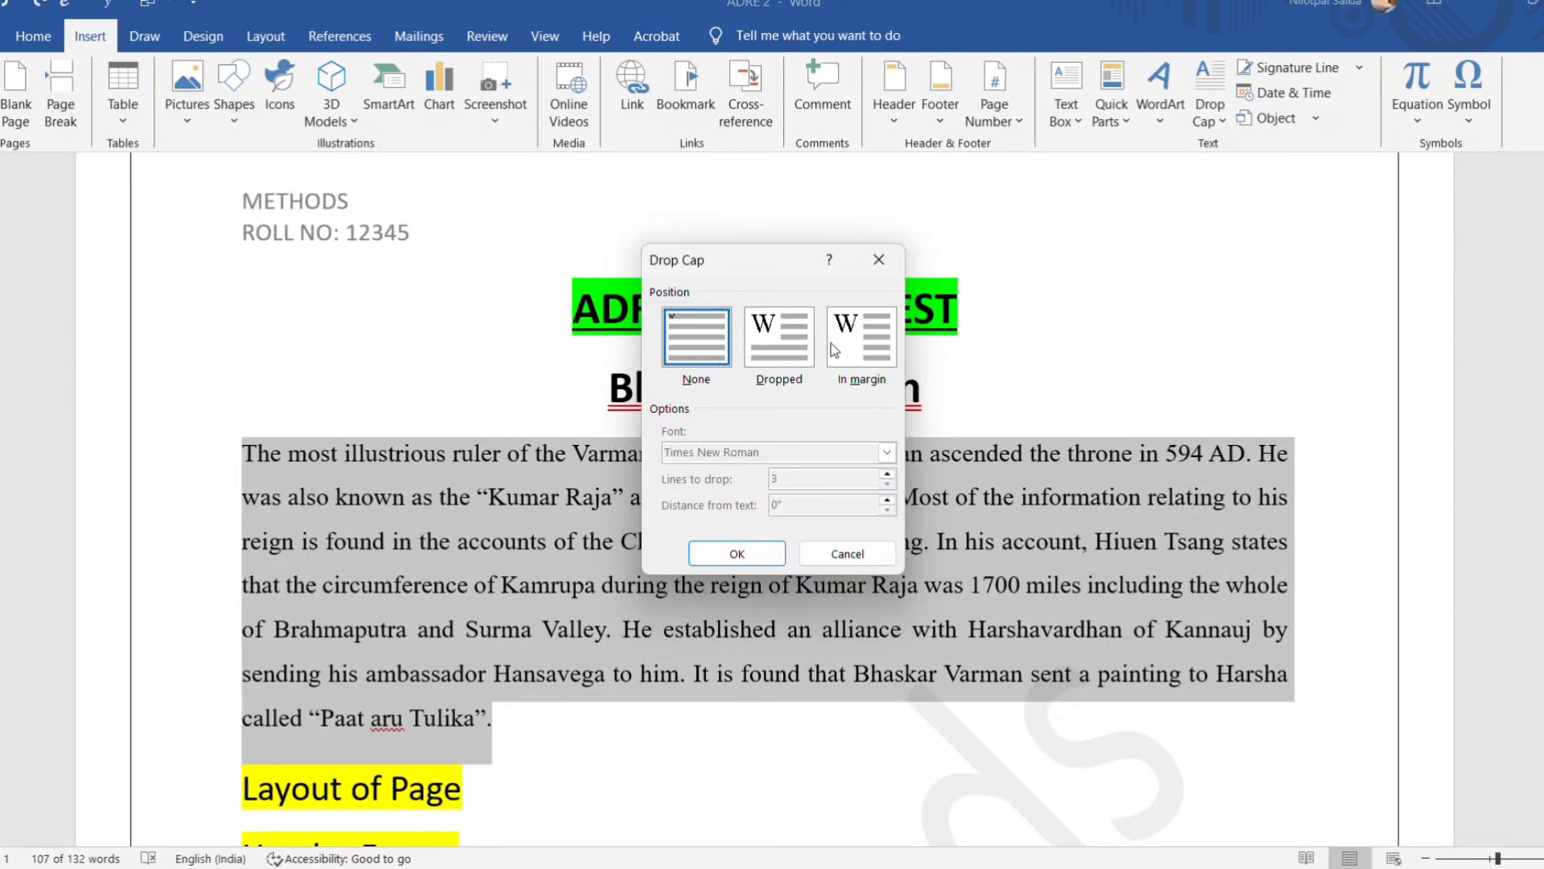
left_click_drag(771, 260, 1001, 233)
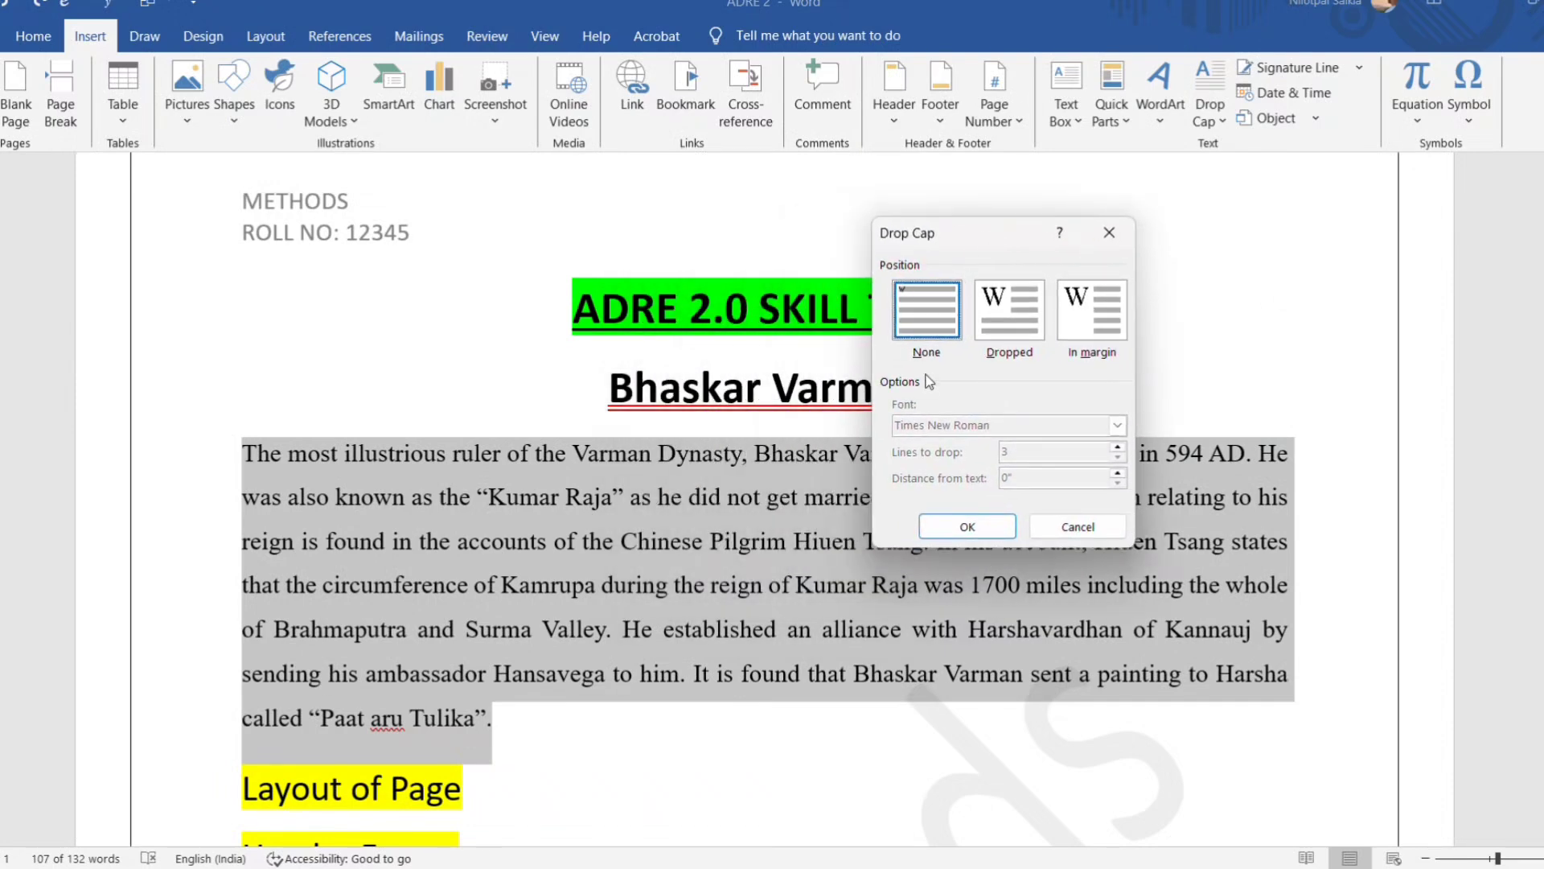
left_click(1007, 326)
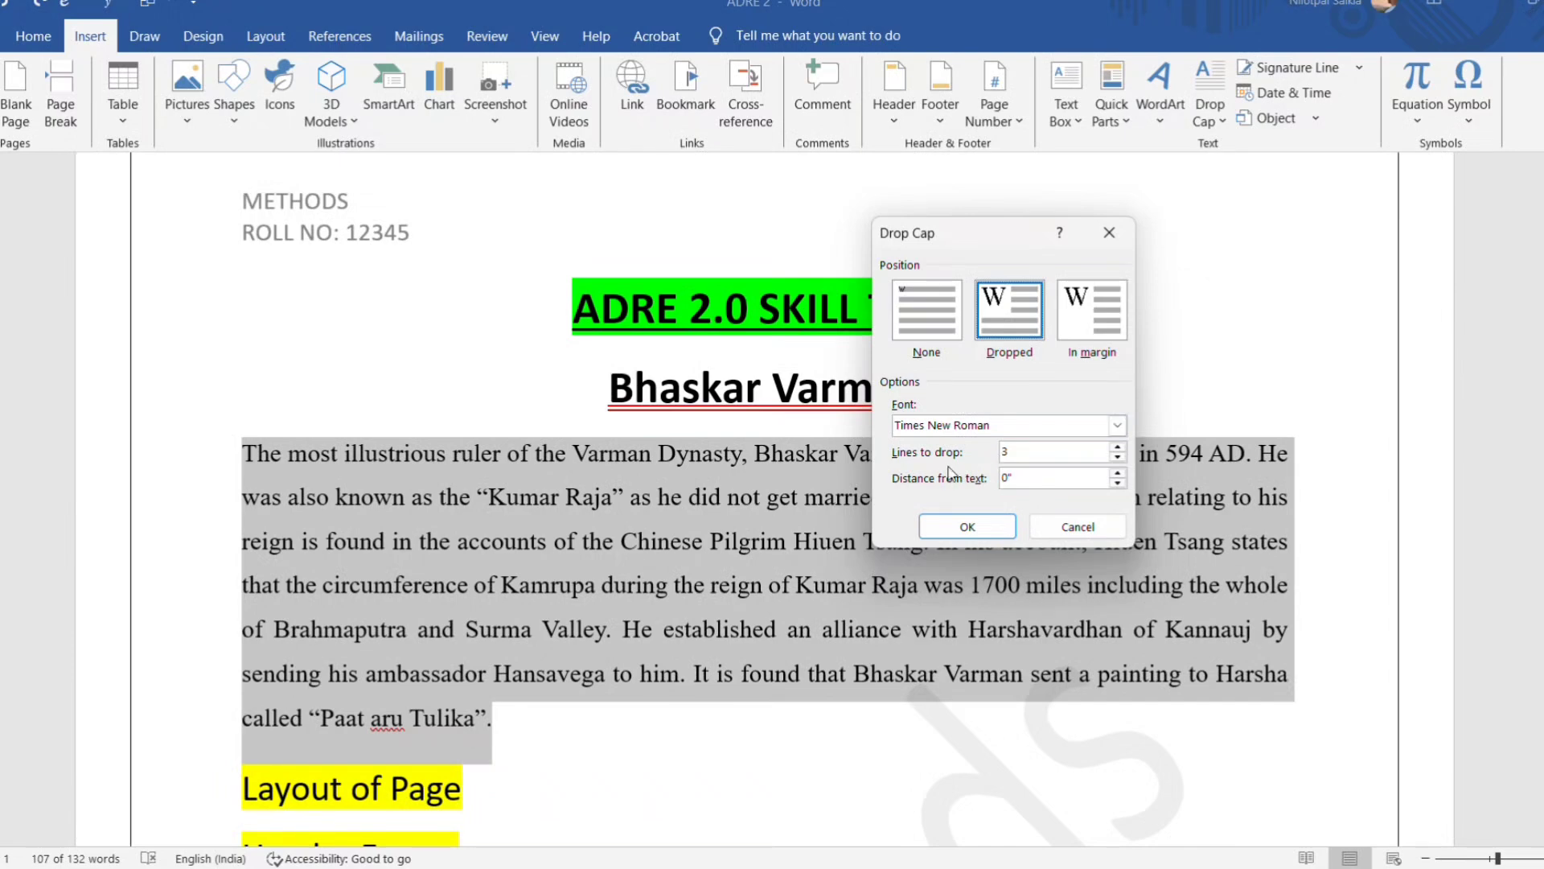
left_click(1118, 456)
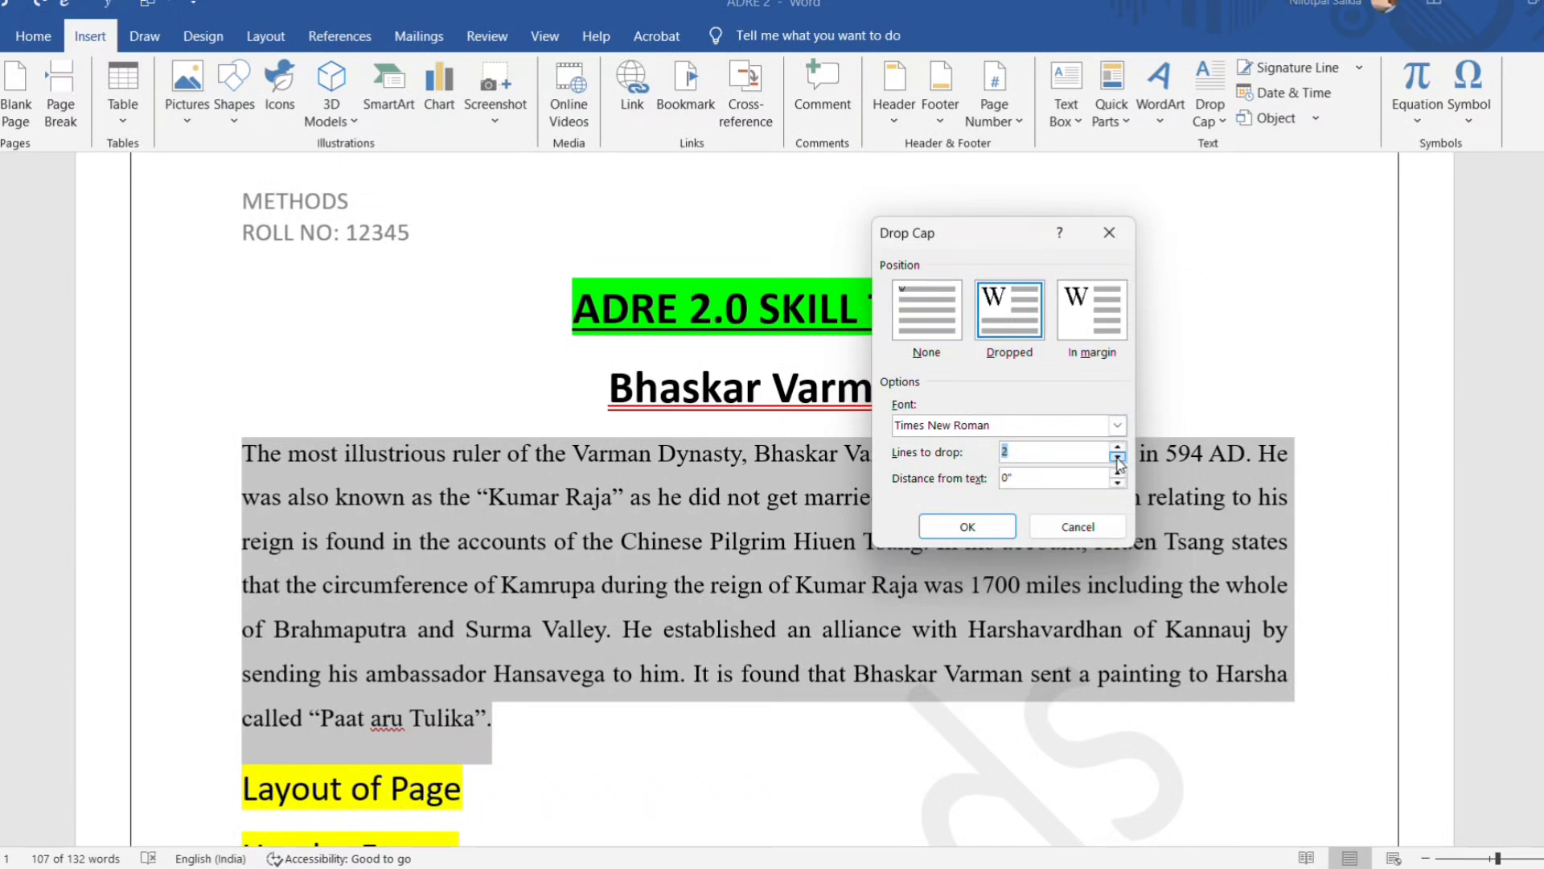
left_click(967, 526)
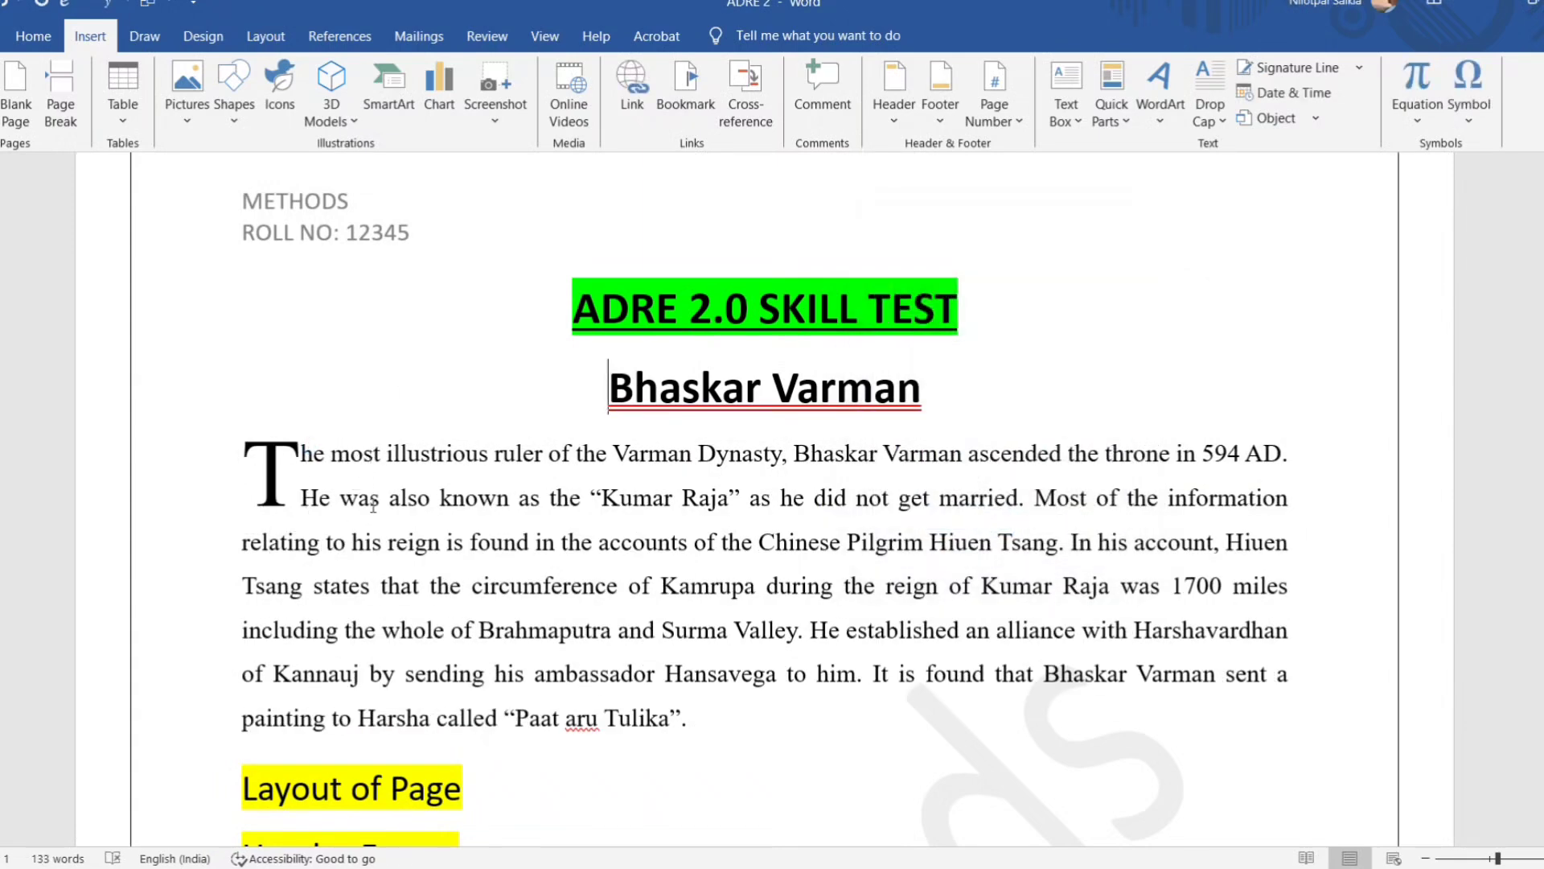
left_click(272, 504)
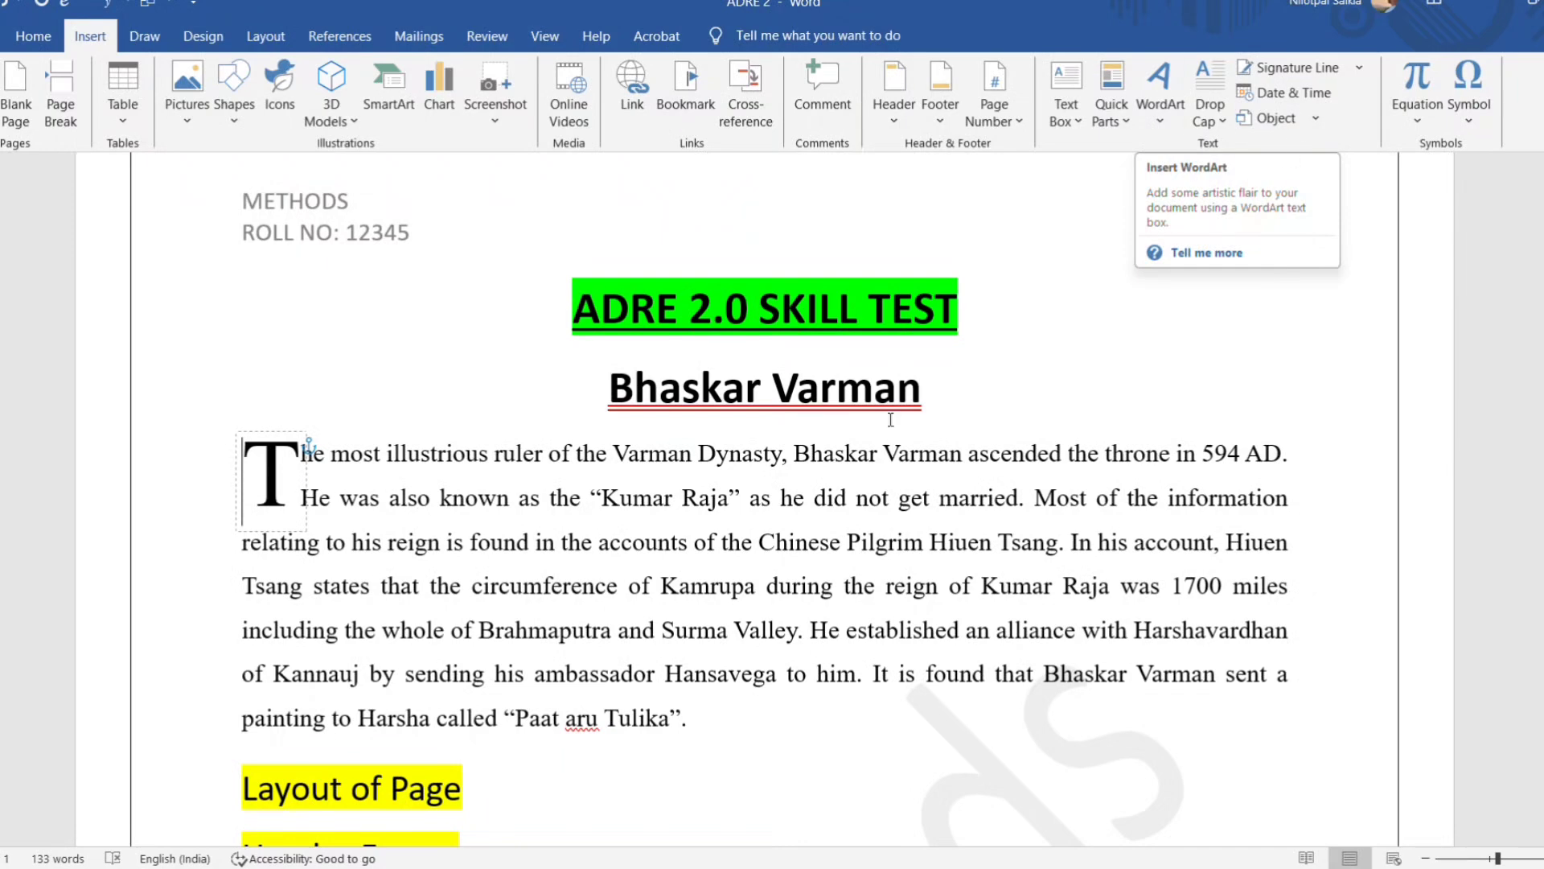
scroll(891, 419, "down", 9)
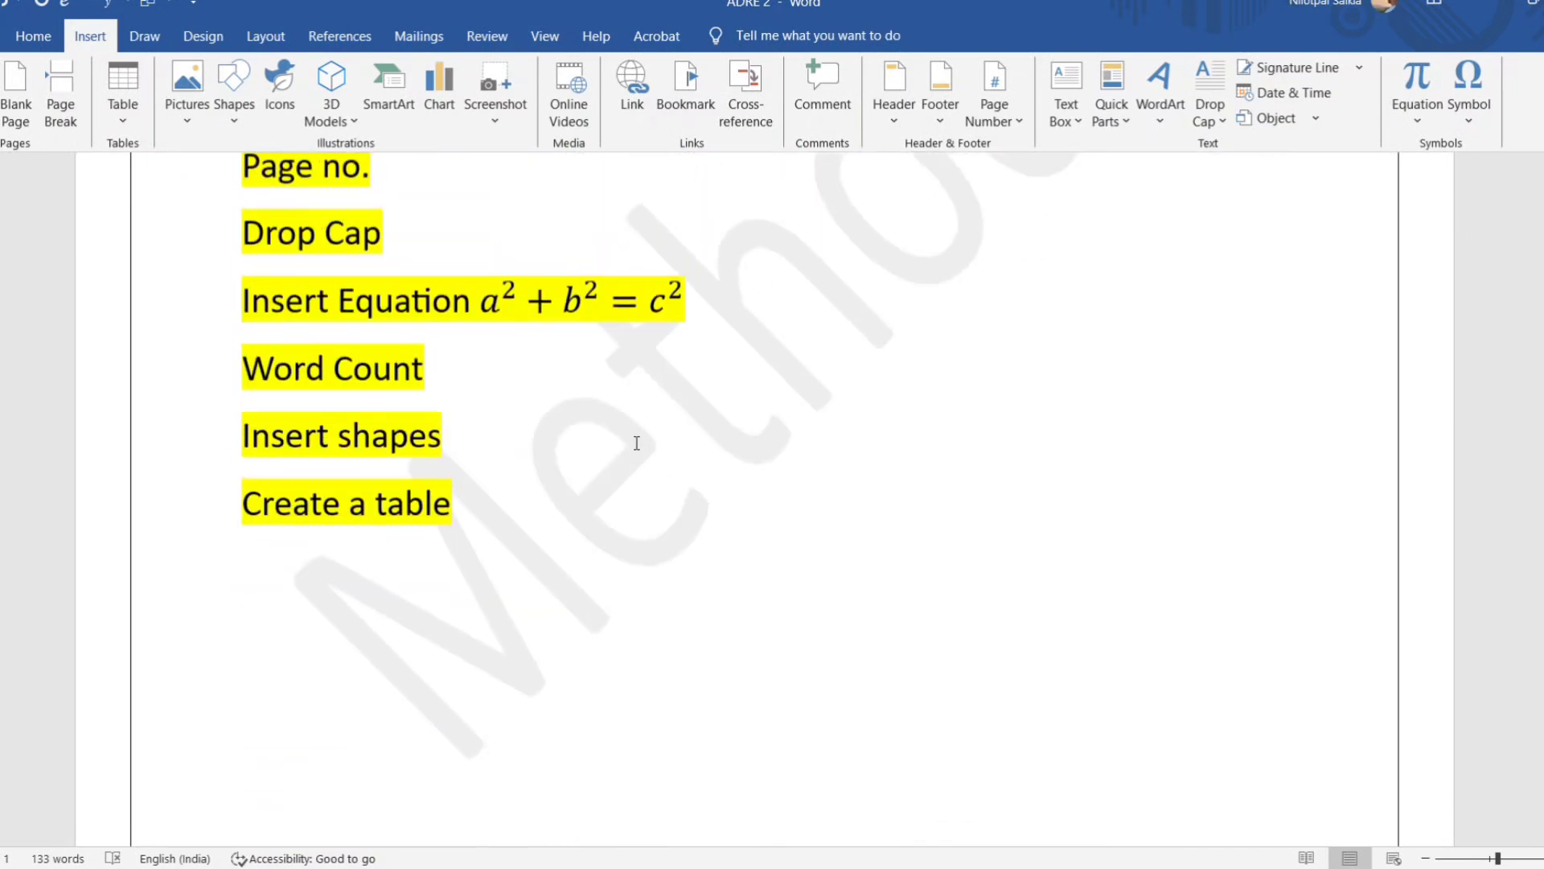
scroll(595, 447, "up", 1)
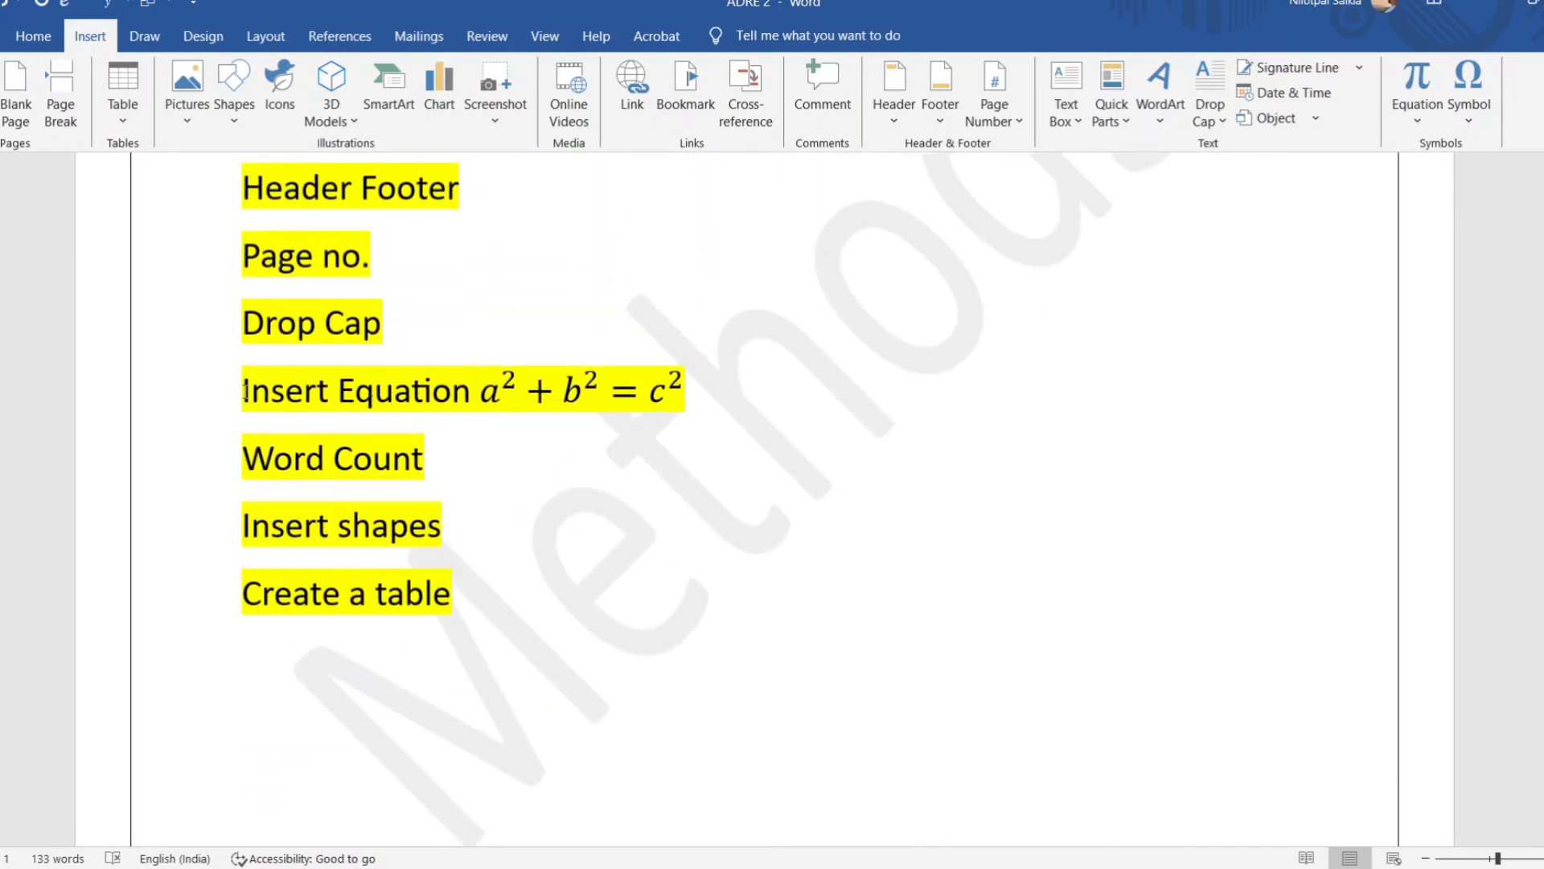
left_click_drag(244, 390, 650, 404)
left_click(483, 398)
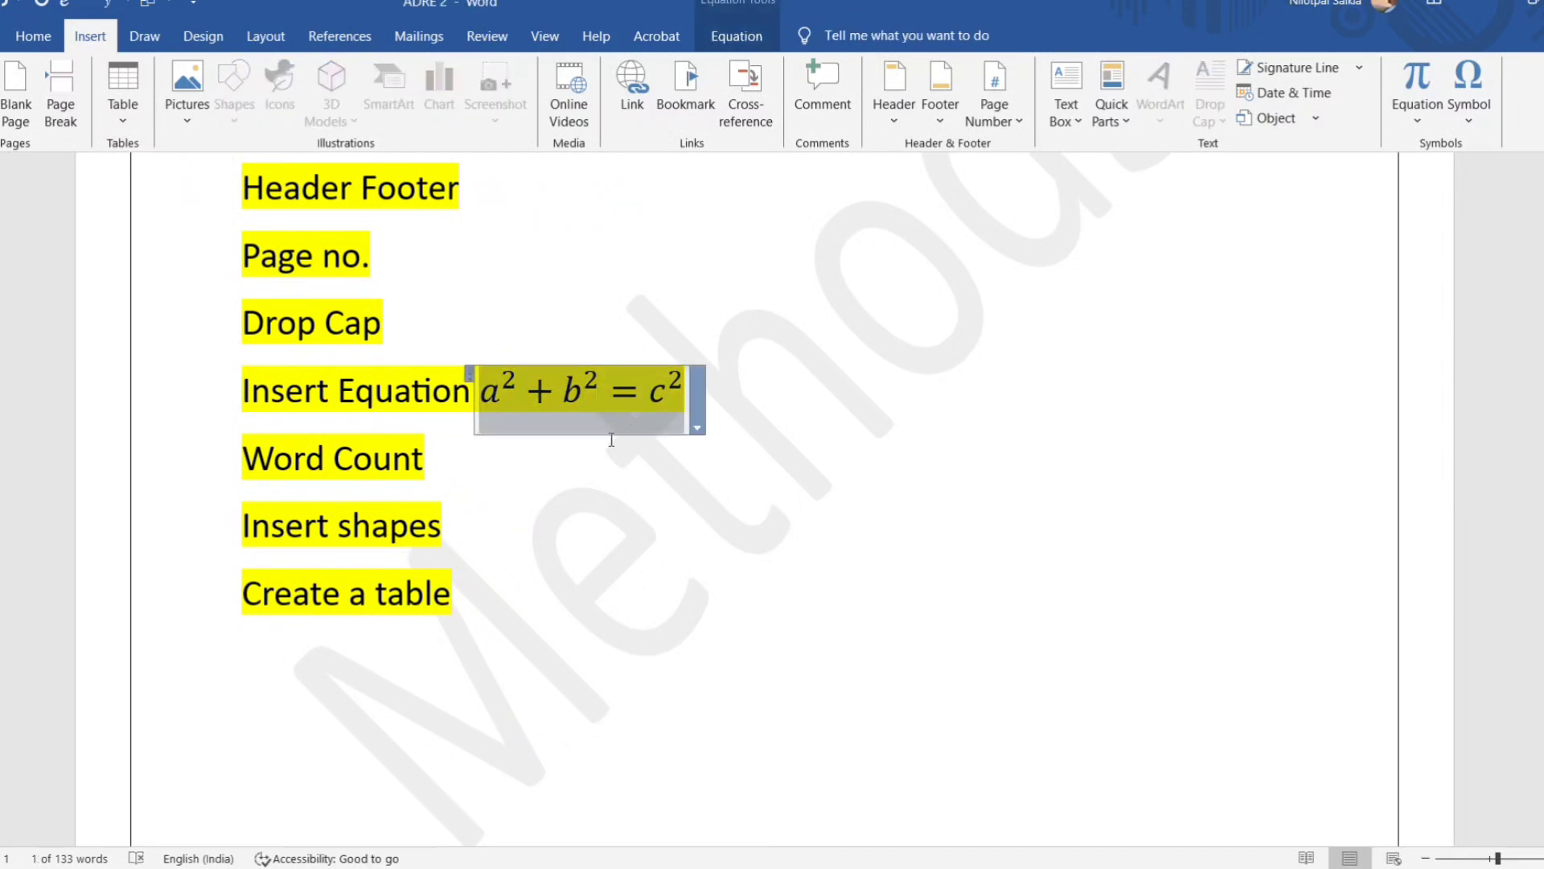
left_click(678, 518)
scroll(662, 393, "up", 2)
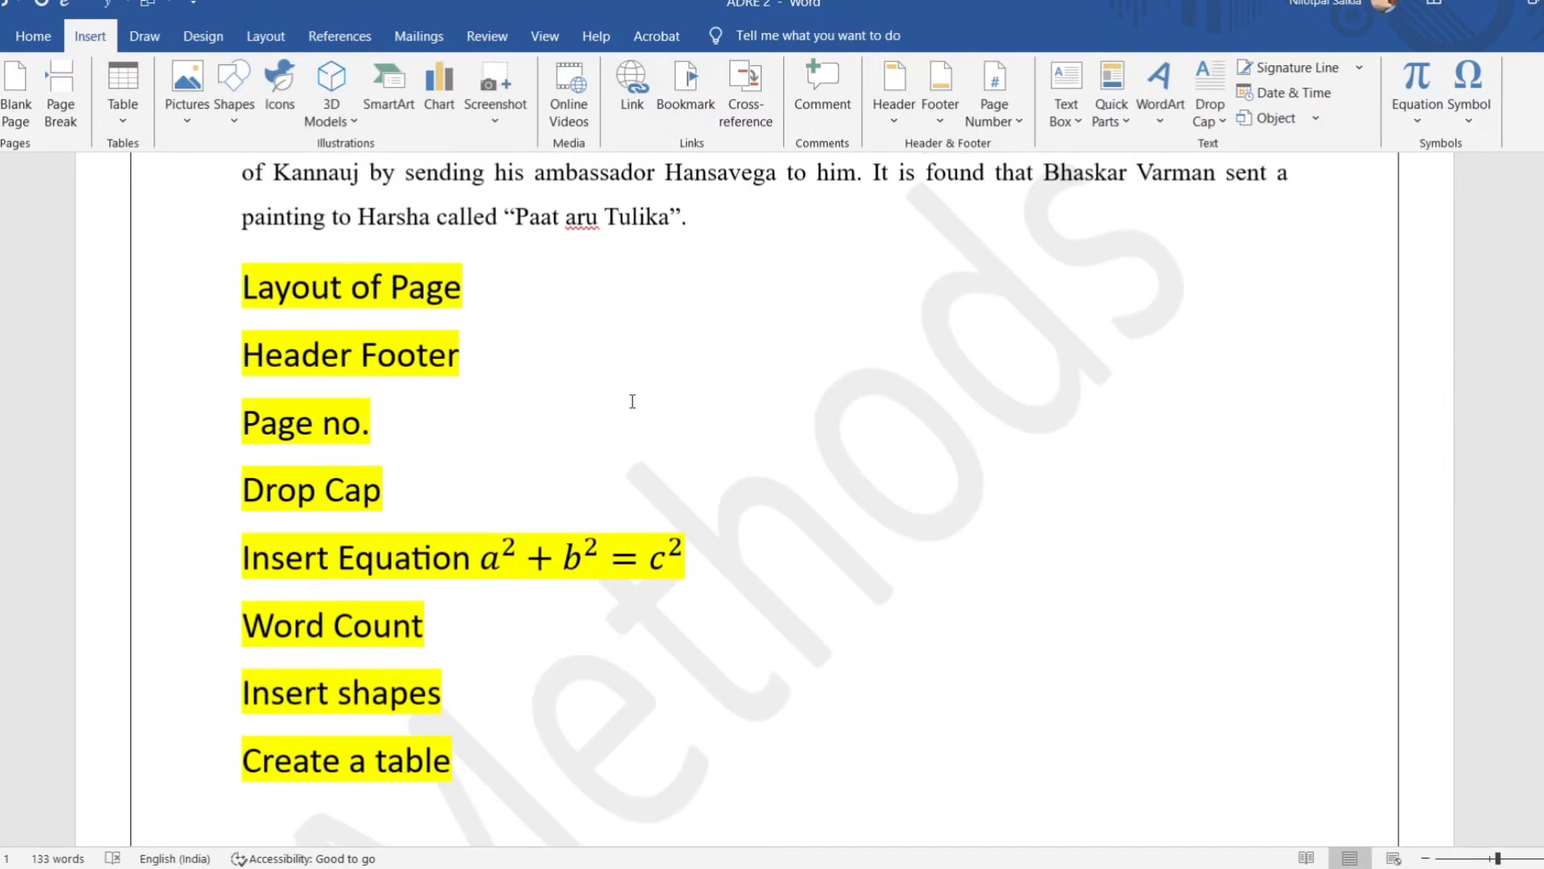
Enter A2+B2=C2 as plain text in the blank area below the Create a table line.
scroll(713, 603, "down", 7)
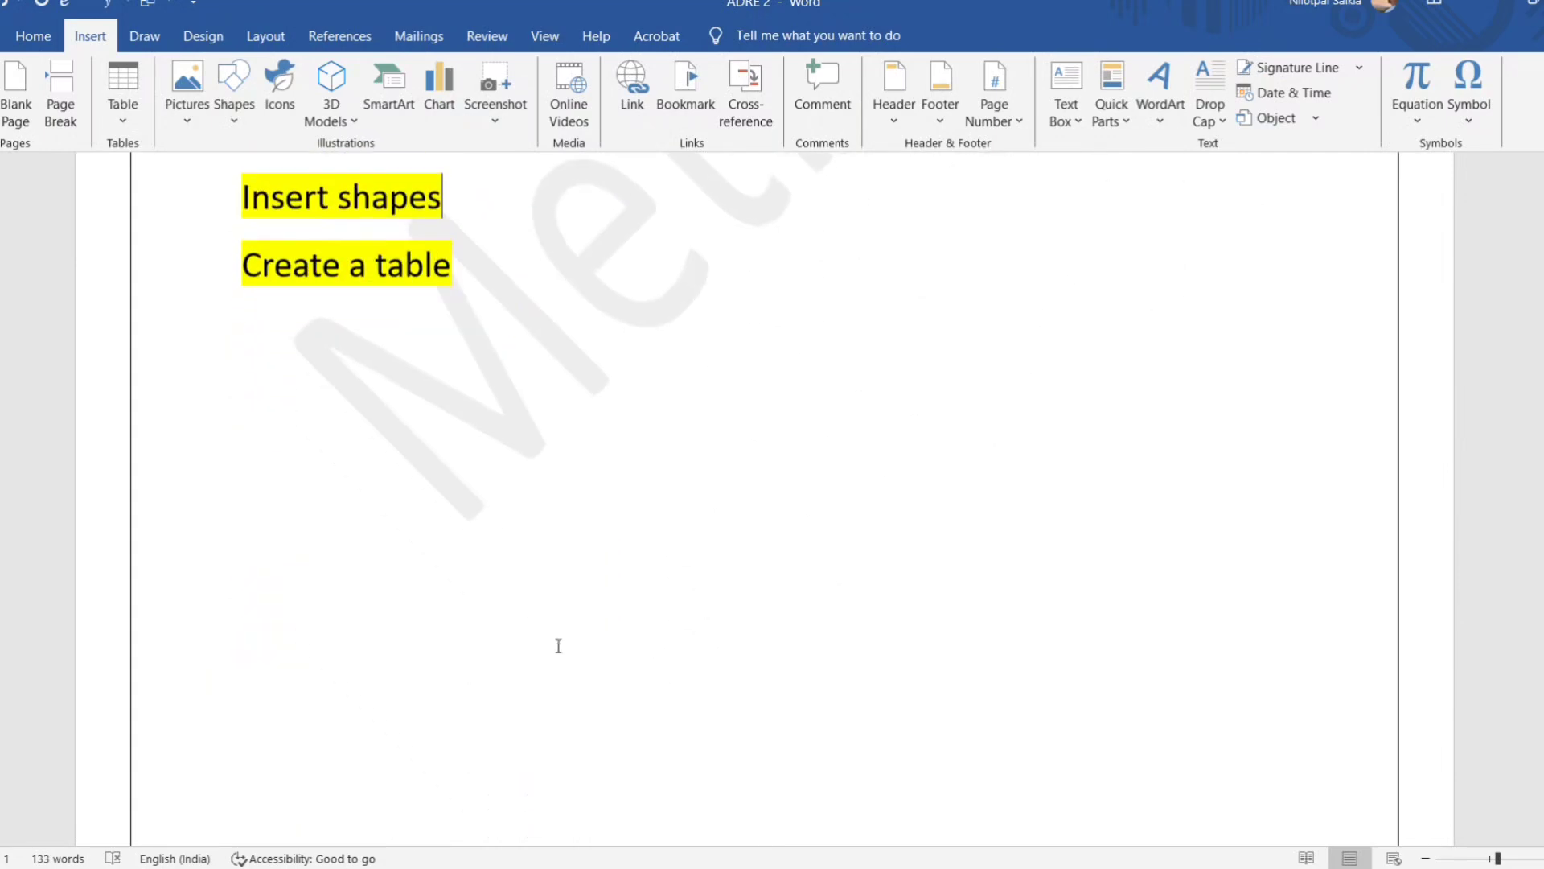
double_click(445, 493)
scroll(454, 443, "up", 1)
type("A2")
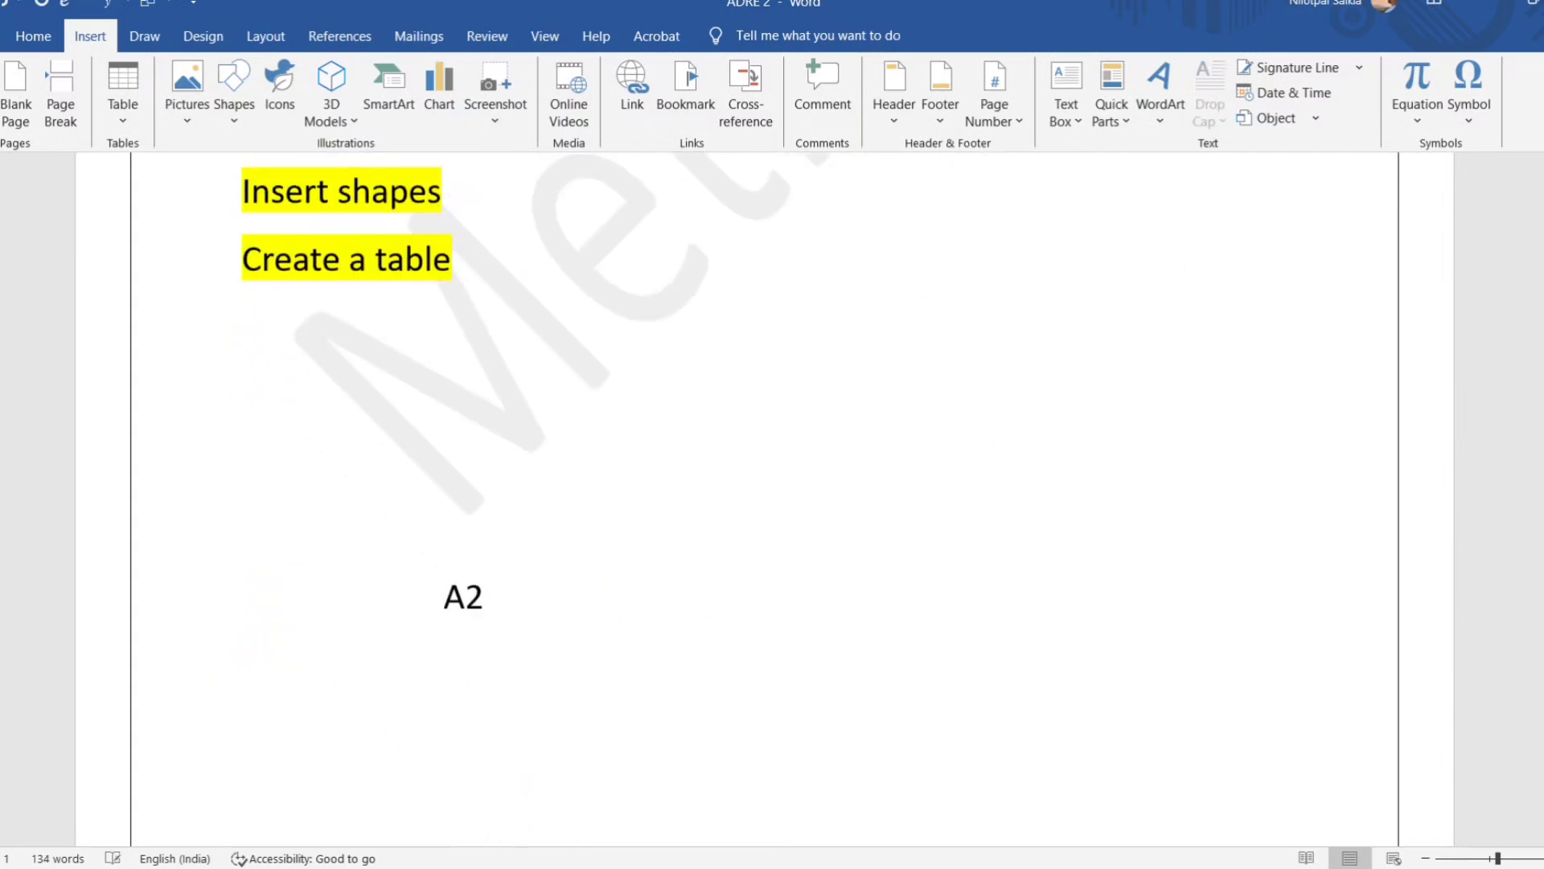
type("+B2=C2")
Format each 2 in the A2+B2=C2 text as superscript.
left_click_drag(466, 622, 482, 618)
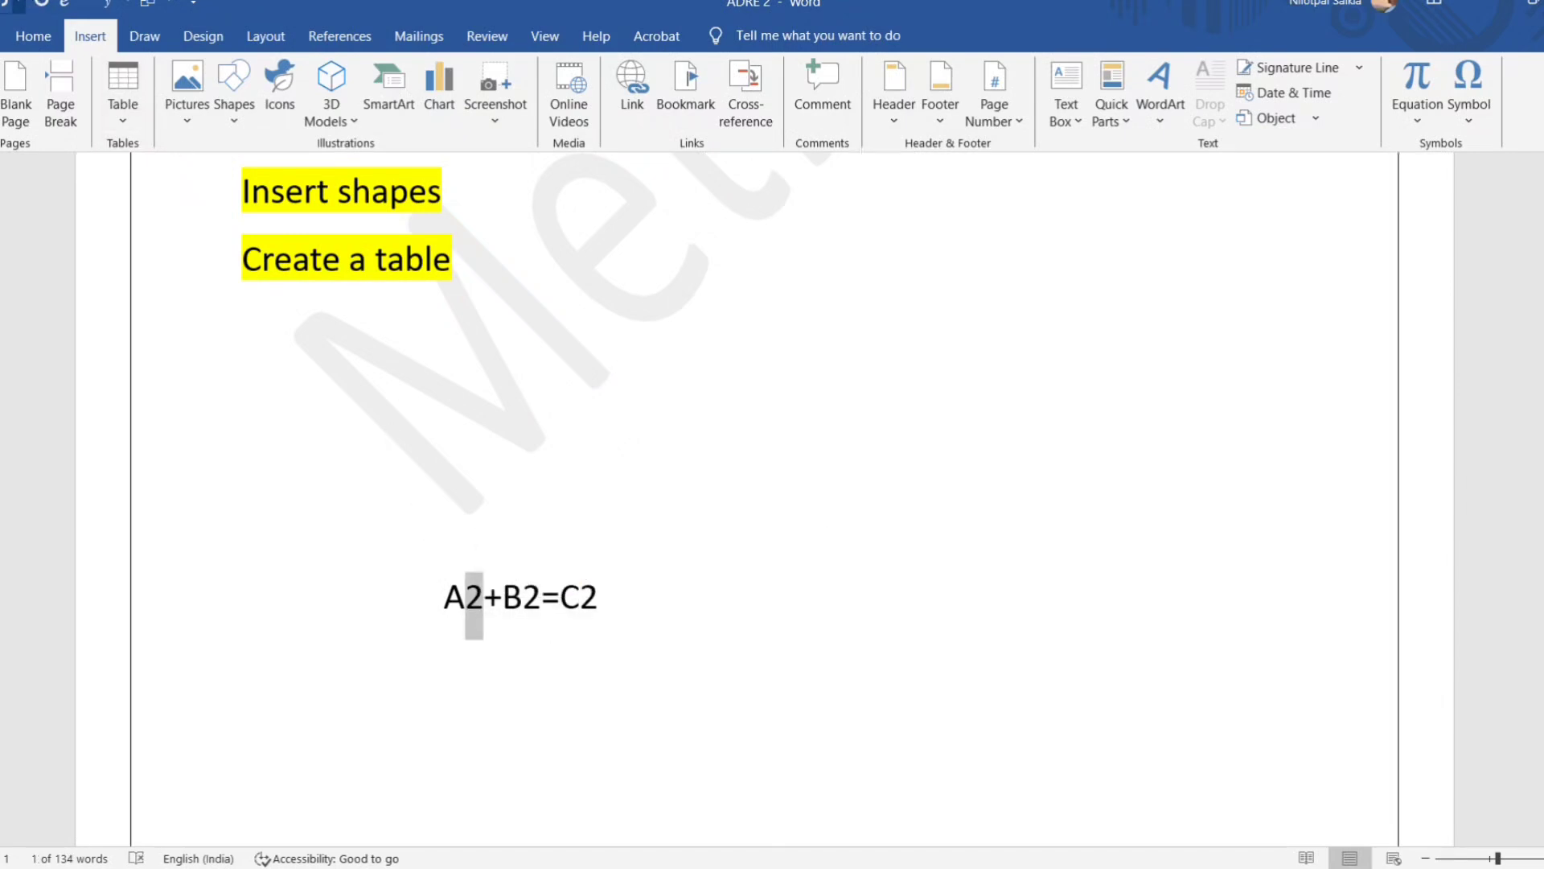
left_click(33, 35)
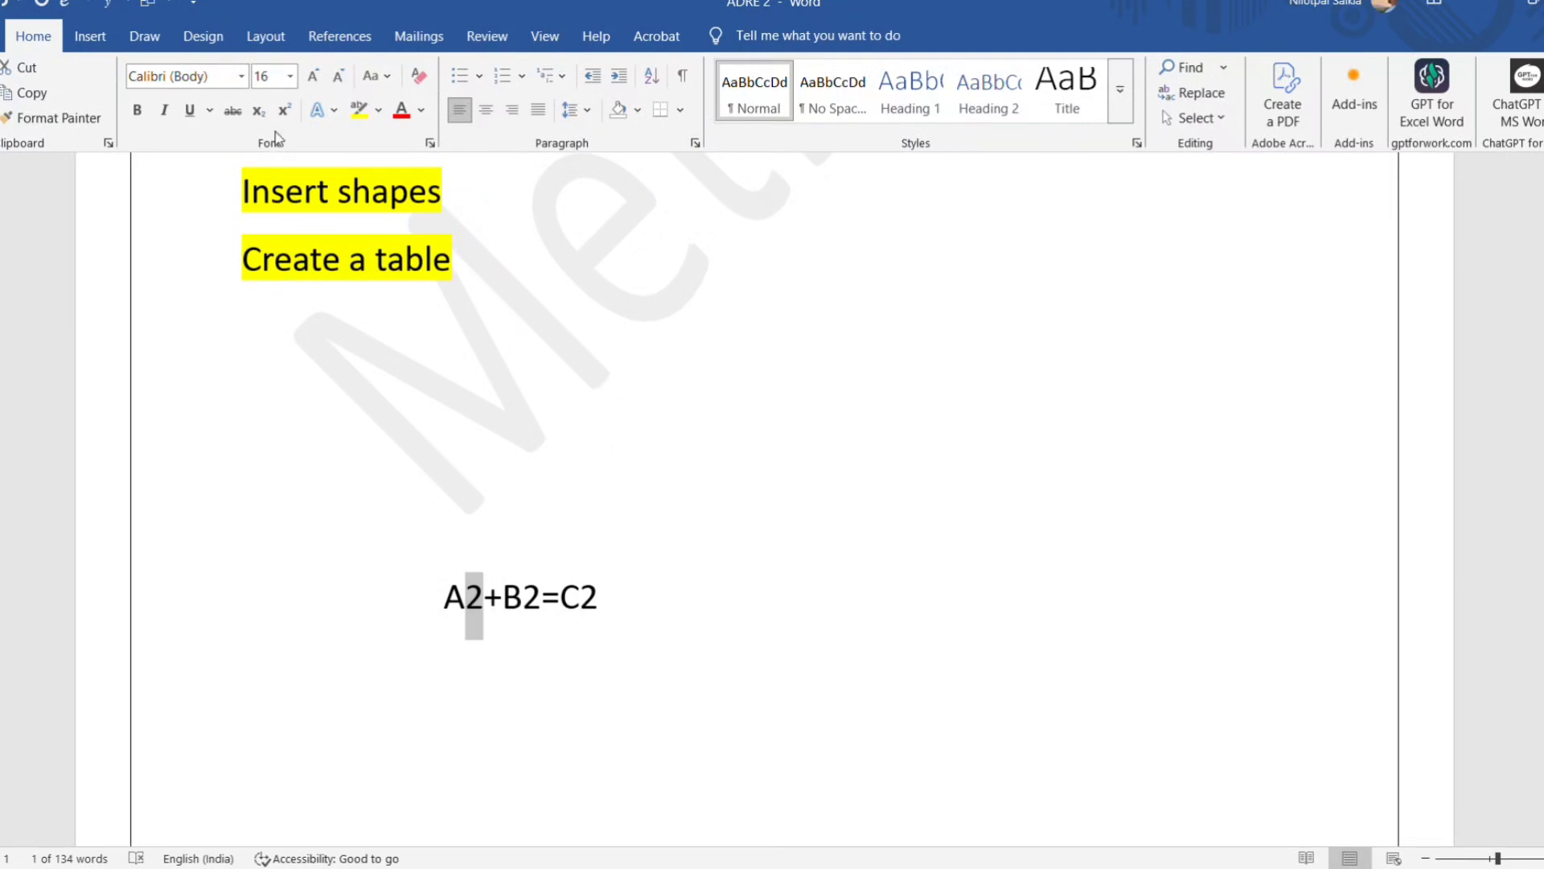
left_click(284, 109)
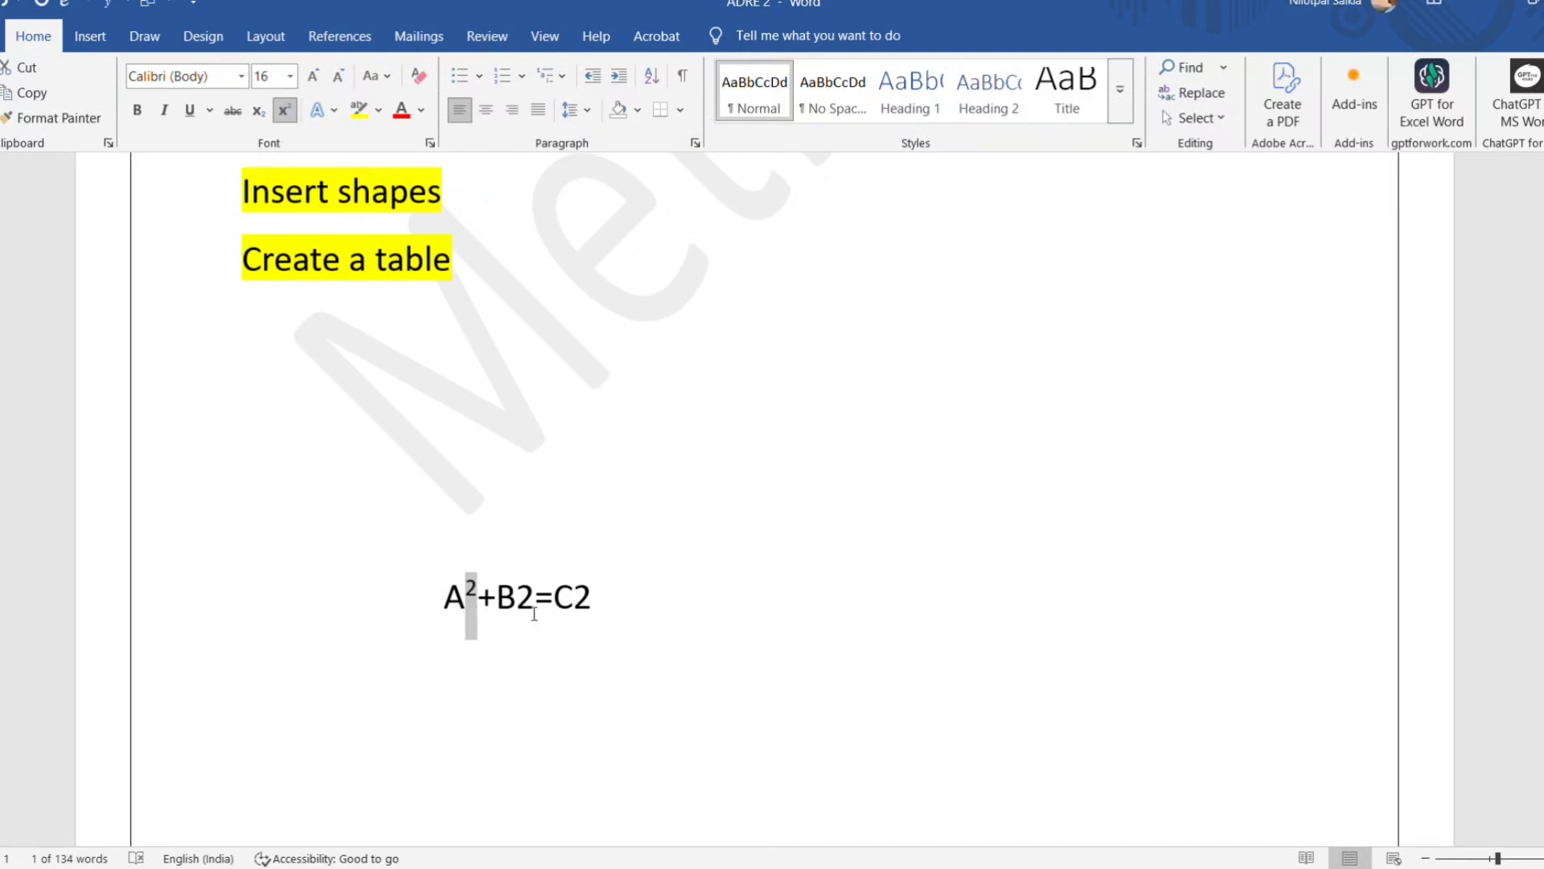
left_click_drag(515, 605, 586, 601)
left_click(285, 110)
left_click(295, 112)
left_click(626, 591)
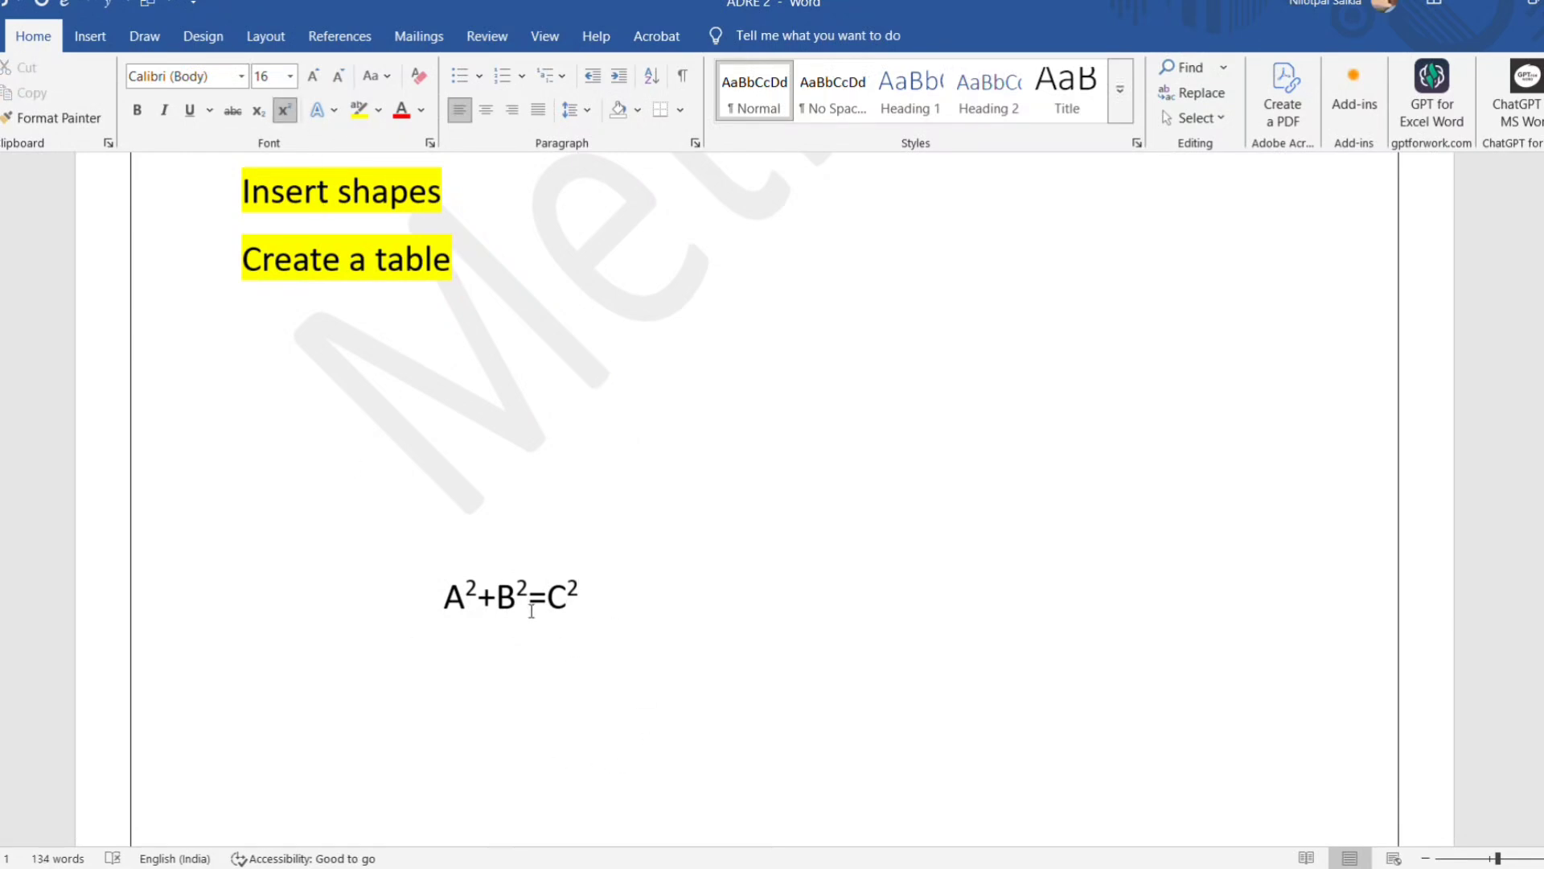
Delete the typed superscript equation below the topic list.
left_click_drag(446, 609, 676, 613)
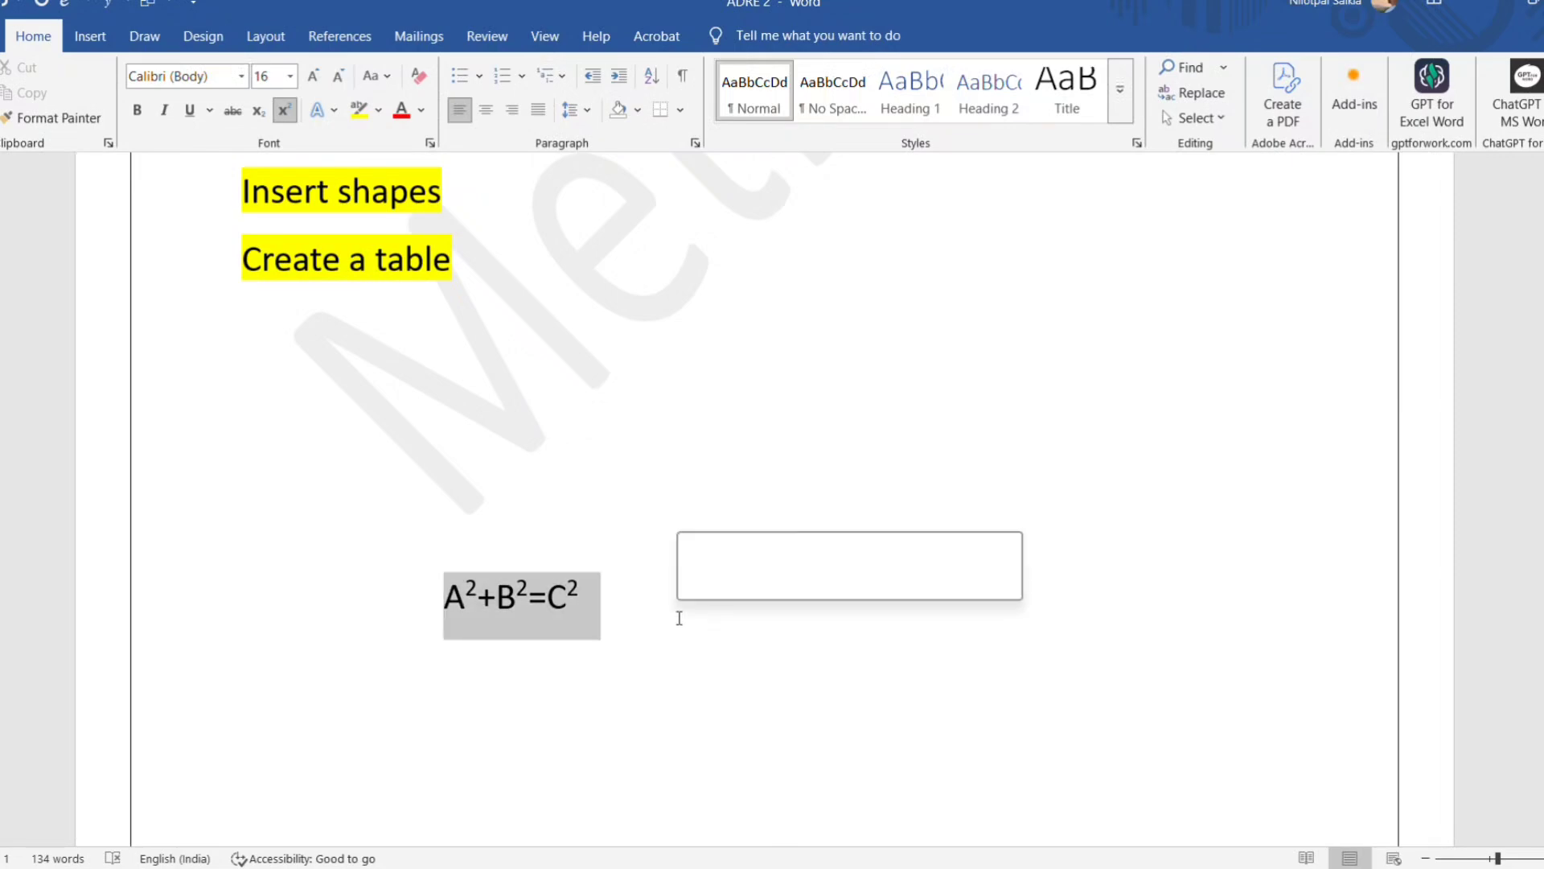
key("BackSpace")
scroll(662, 628, "up", 3)
scroll(618, 639, "up", 5)
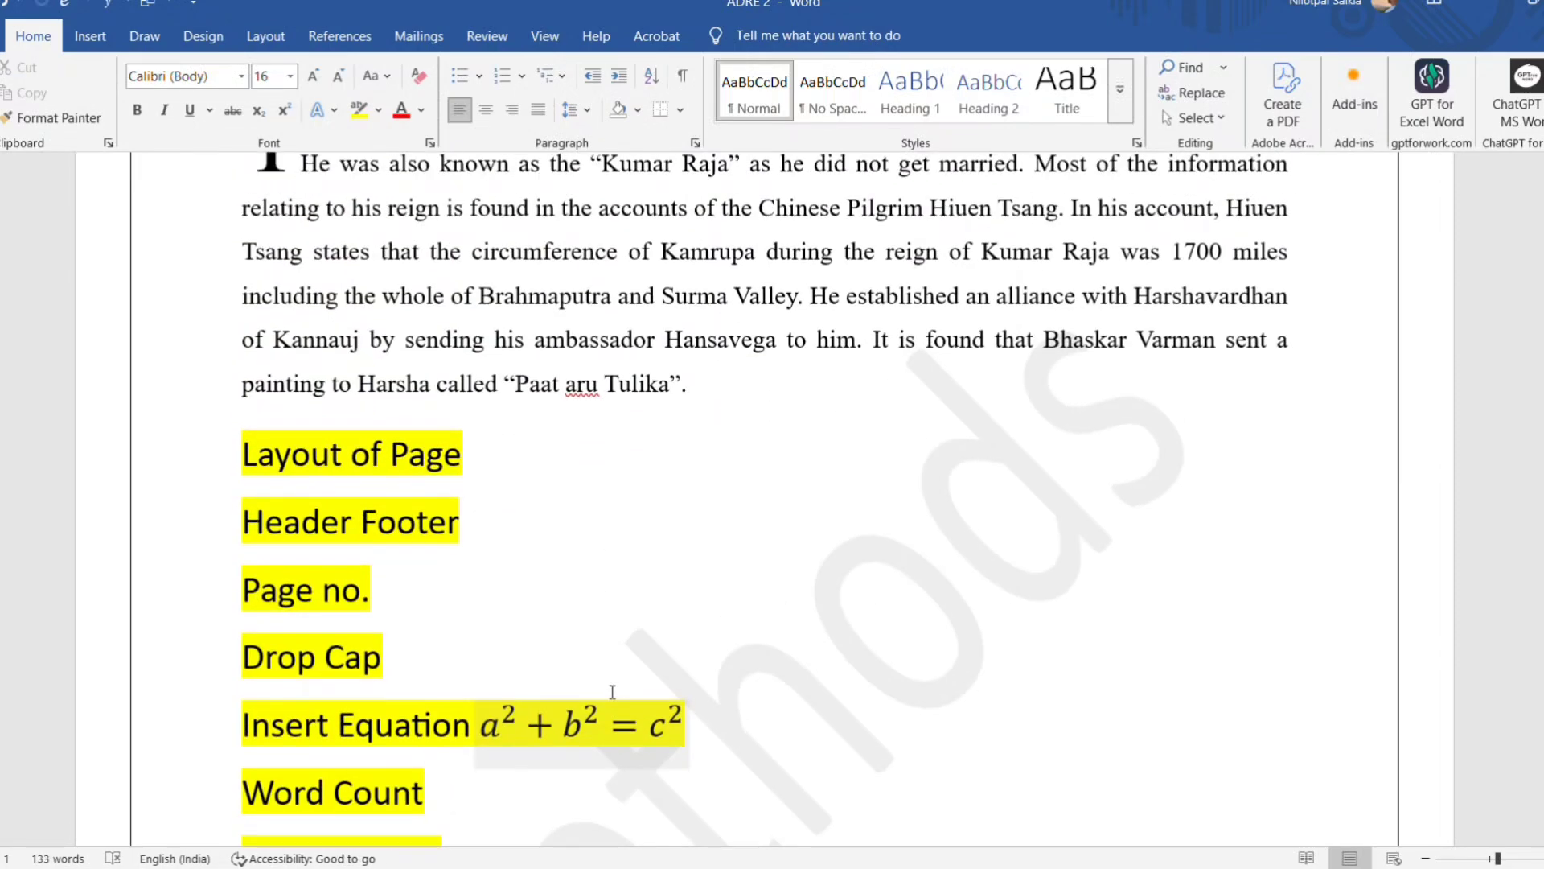
Insert the built-in Expansion of a Sum equation below the Create a table line.
scroll(619, 695, "down", 1)
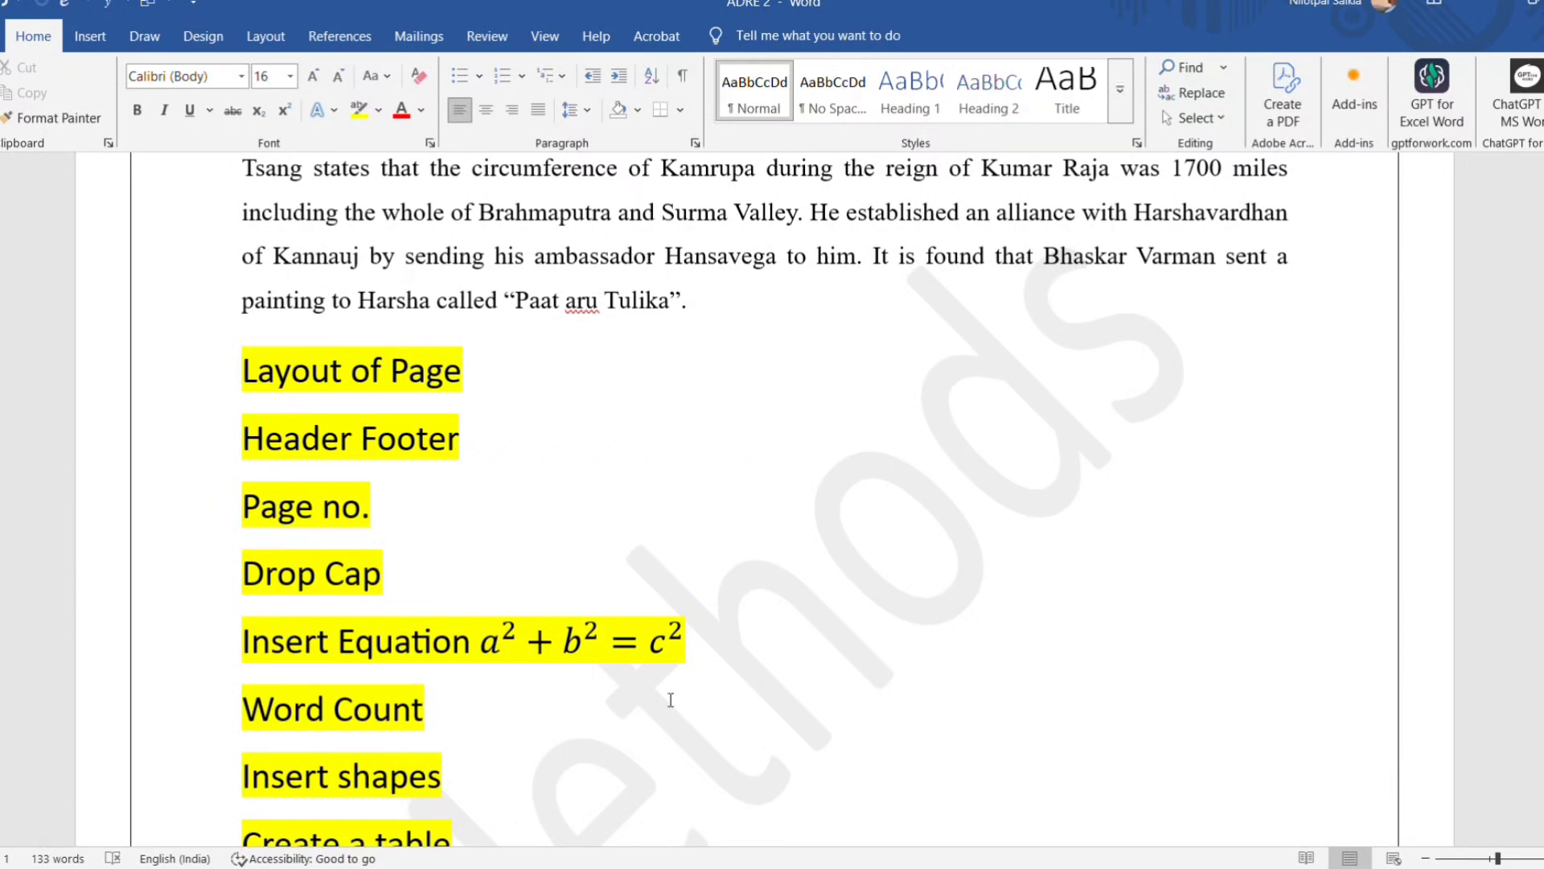
scroll(611, 660, "down", 2)
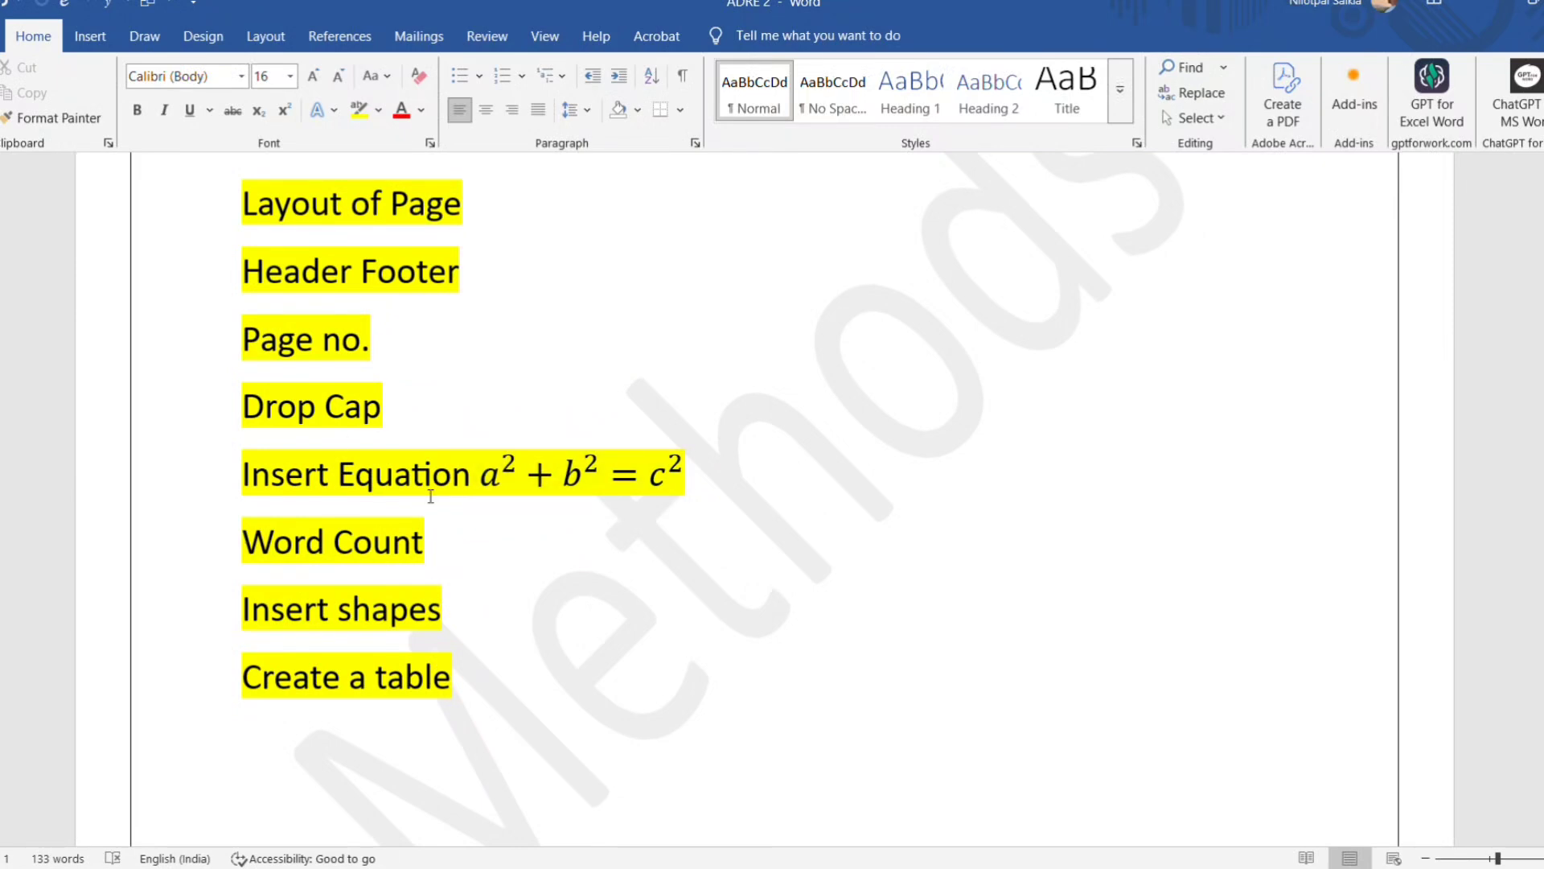
left_click(85, 32)
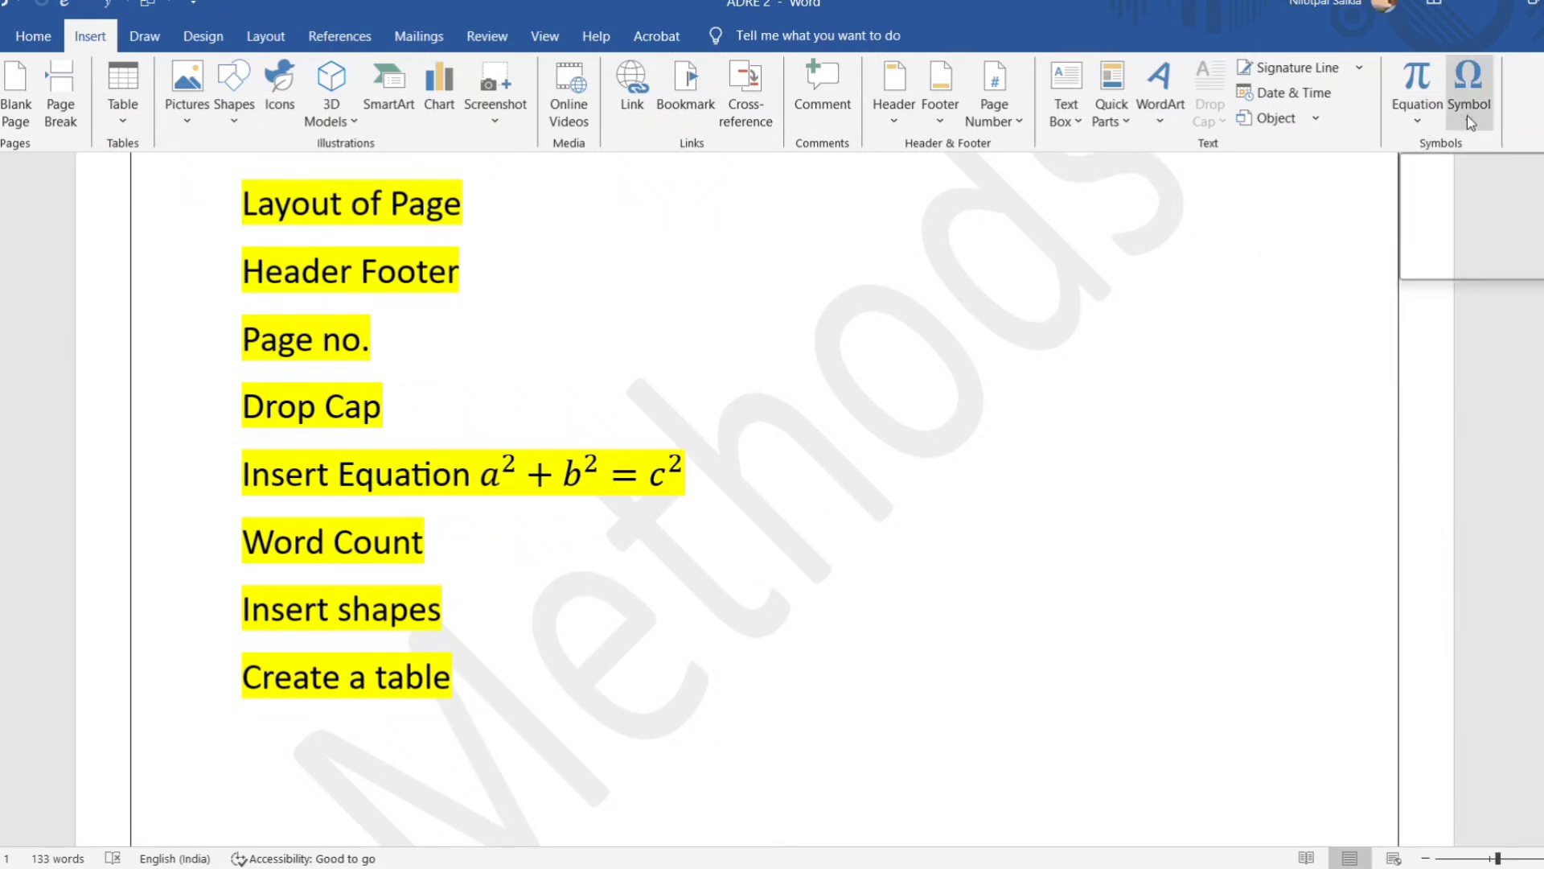
left_click(1418, 122)
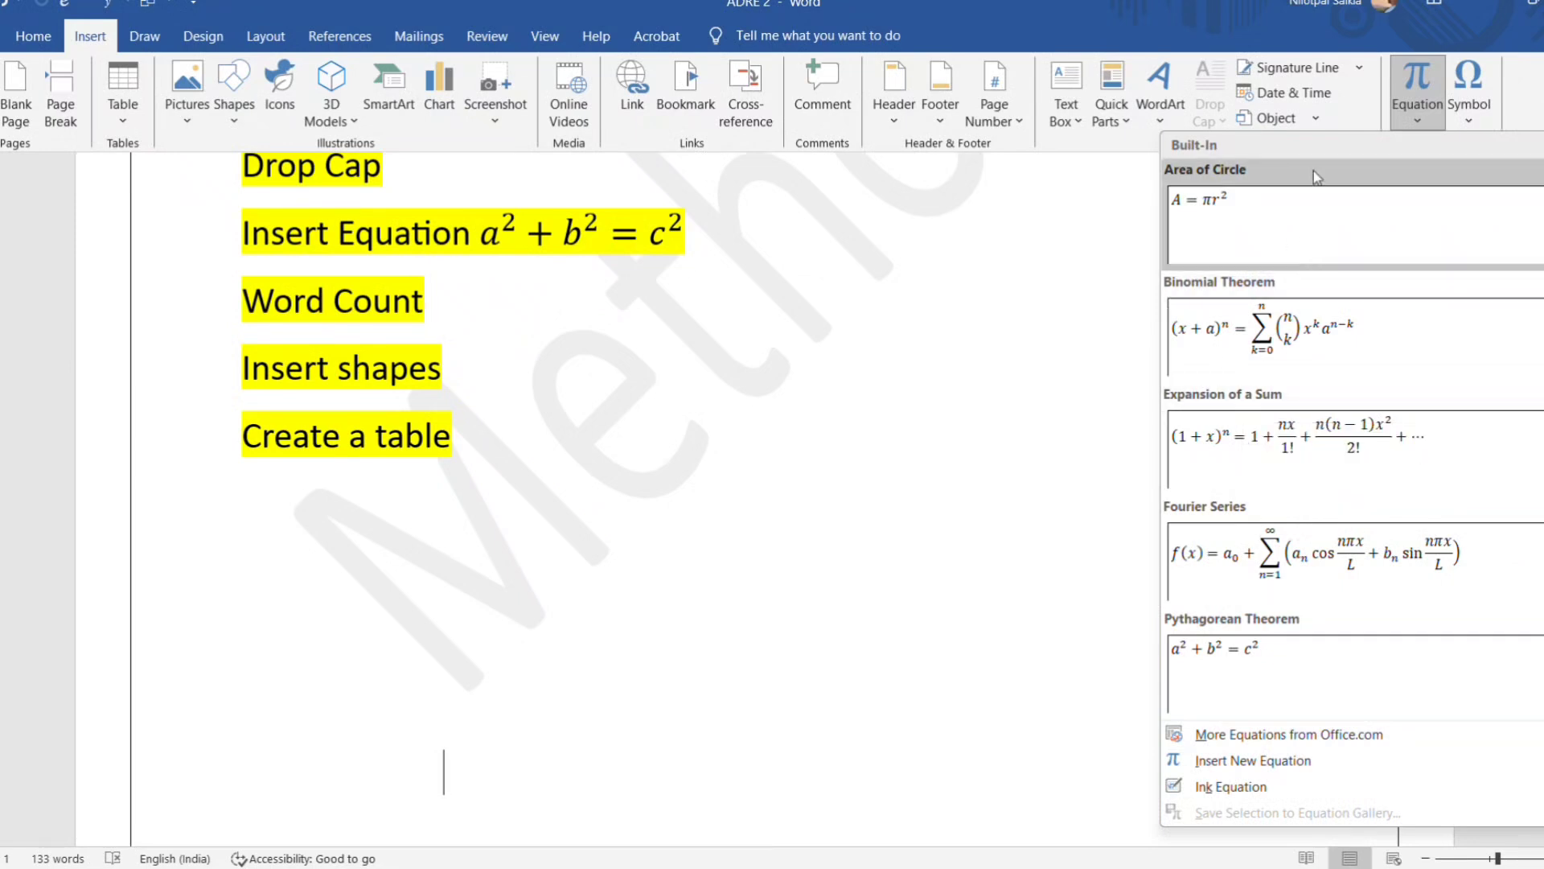
left_click(1416, 122)
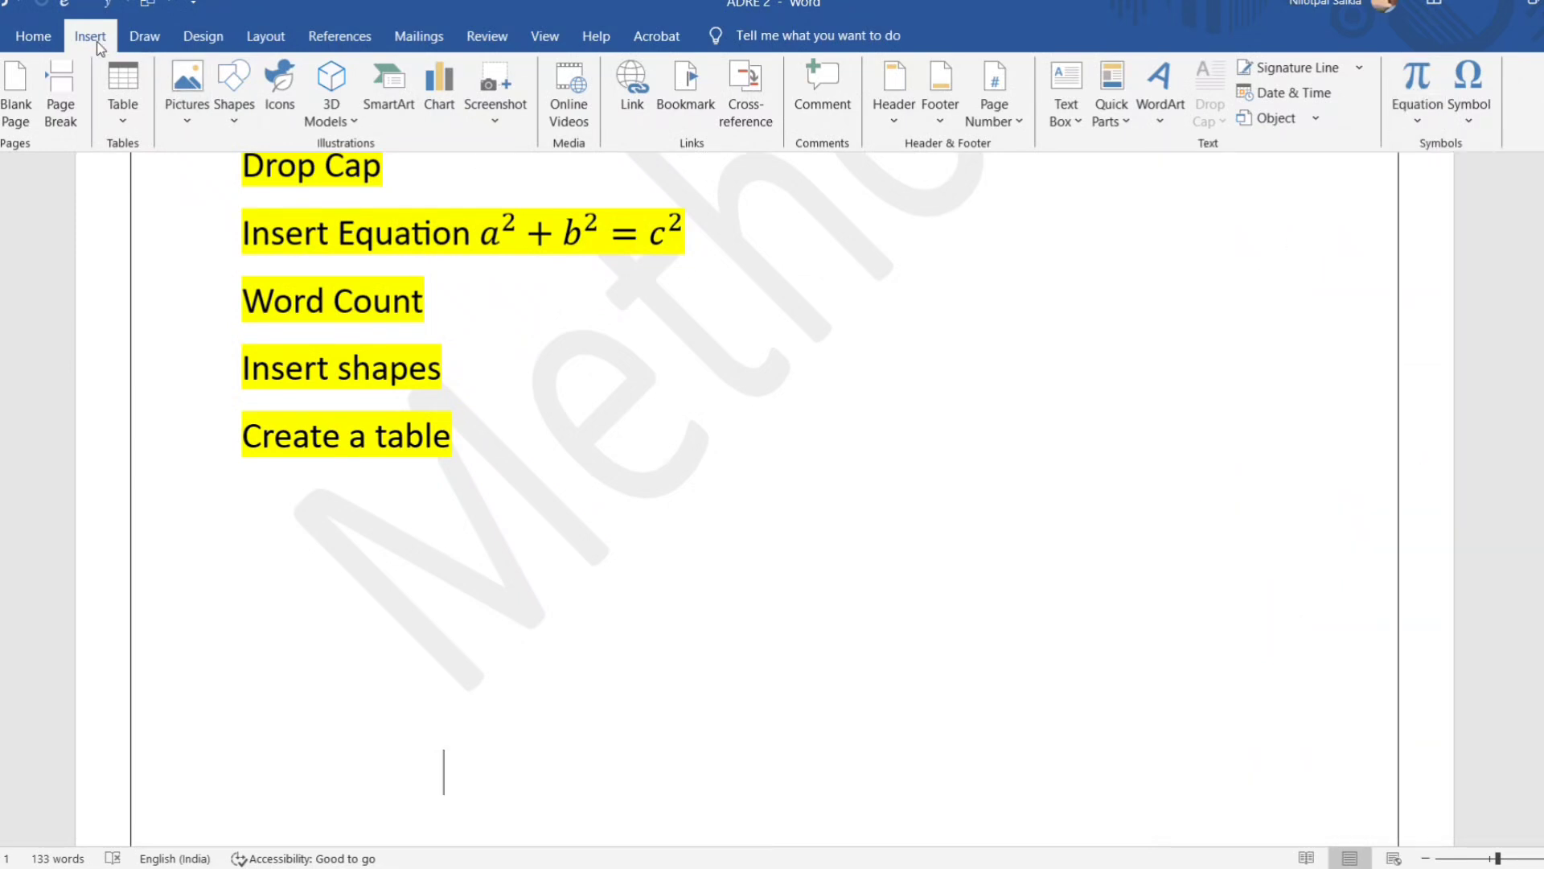
left_click(1416, 117)
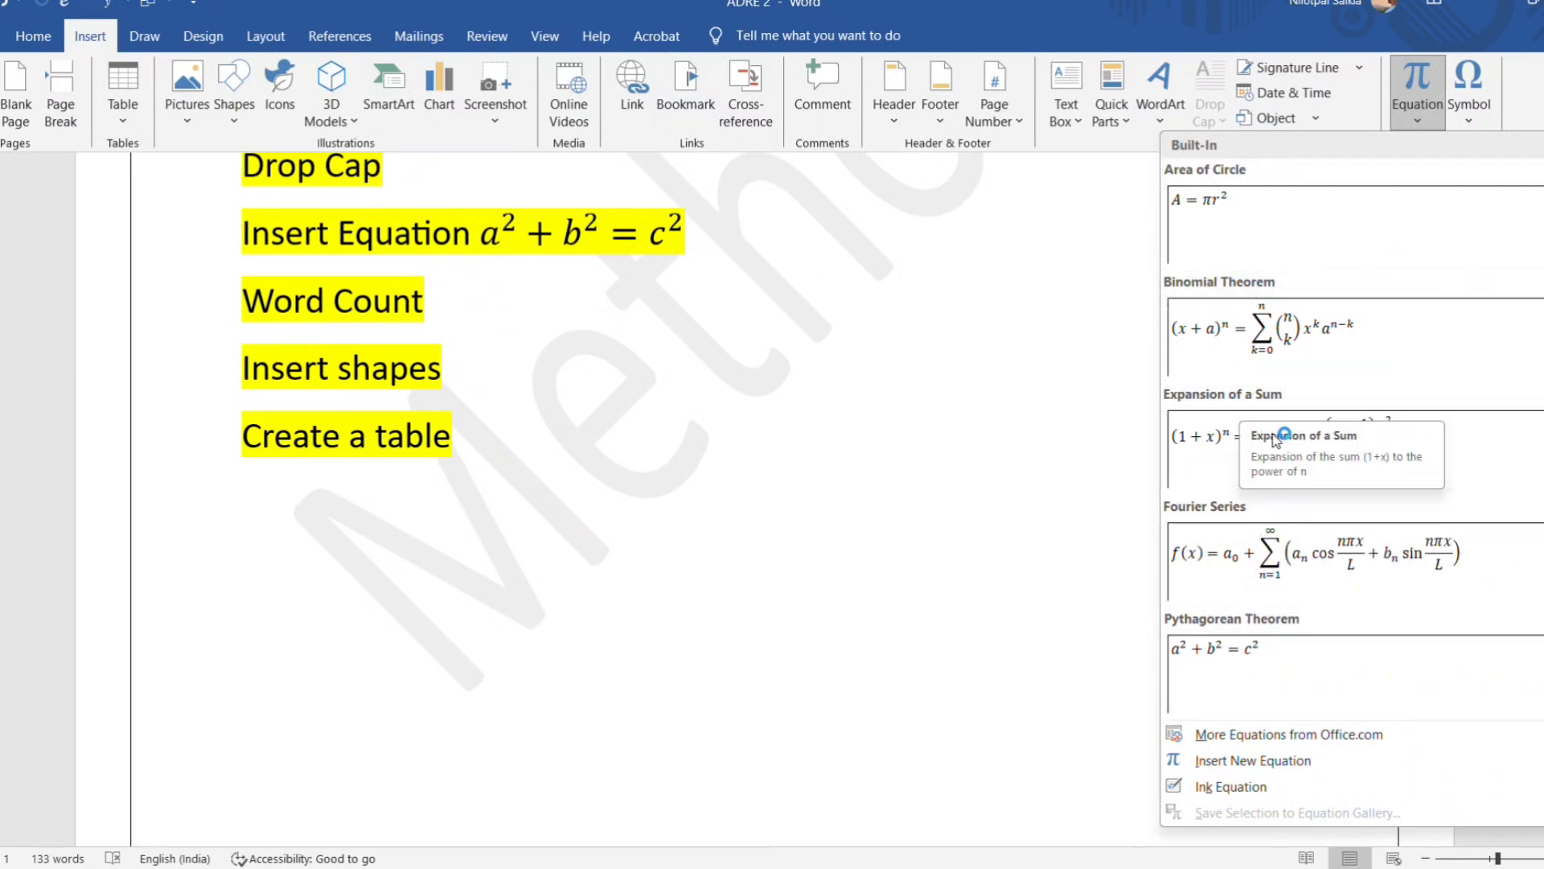
left_click(1195, 439)
scroll(938, 650, "down", 4)
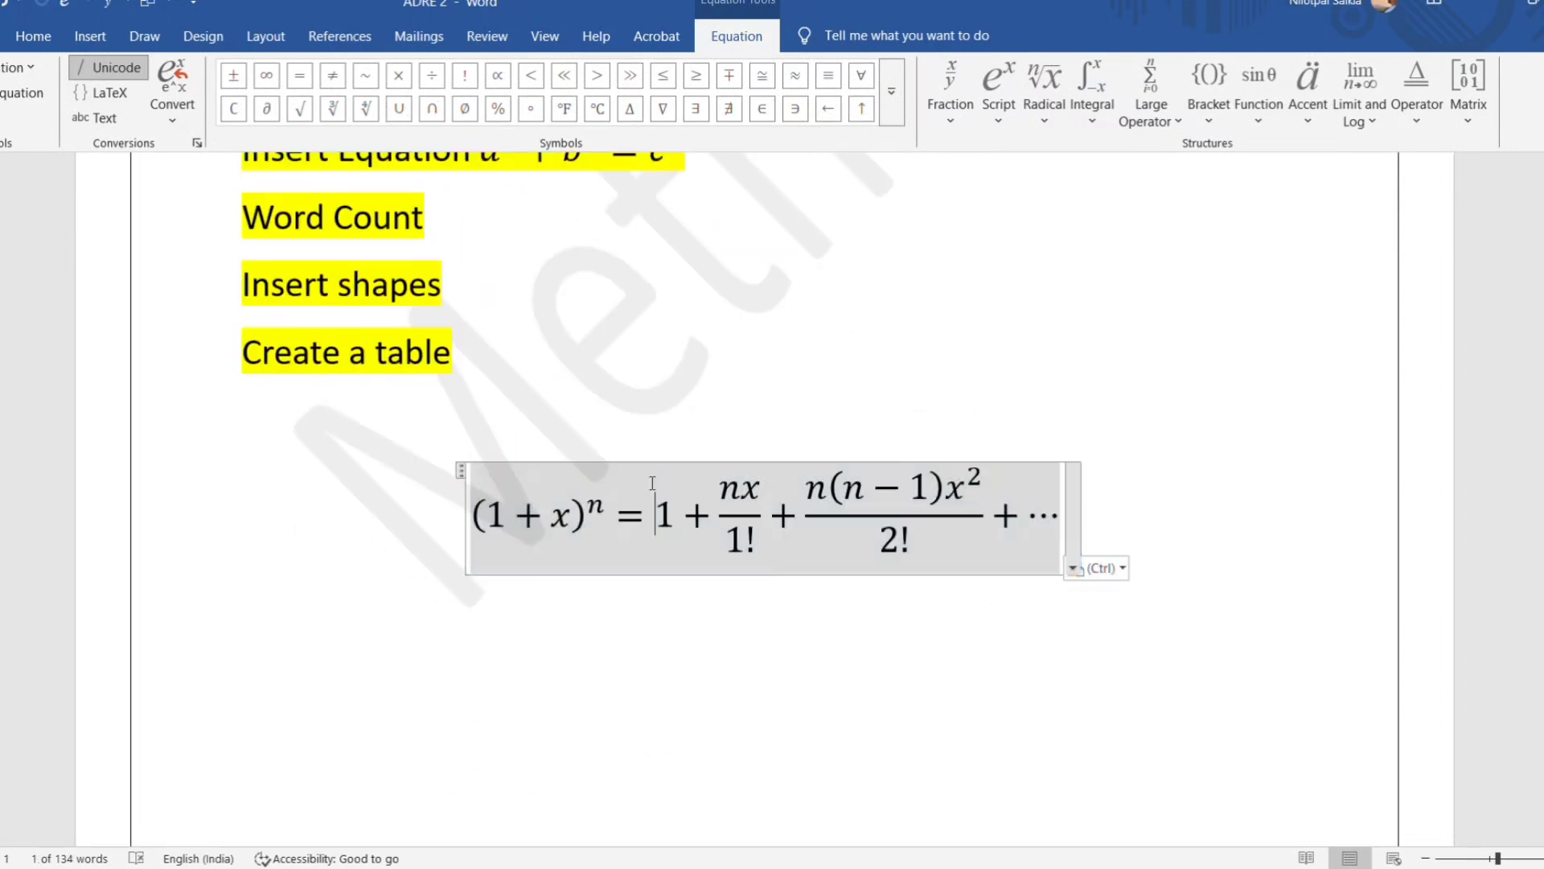
left_click(655, 507)
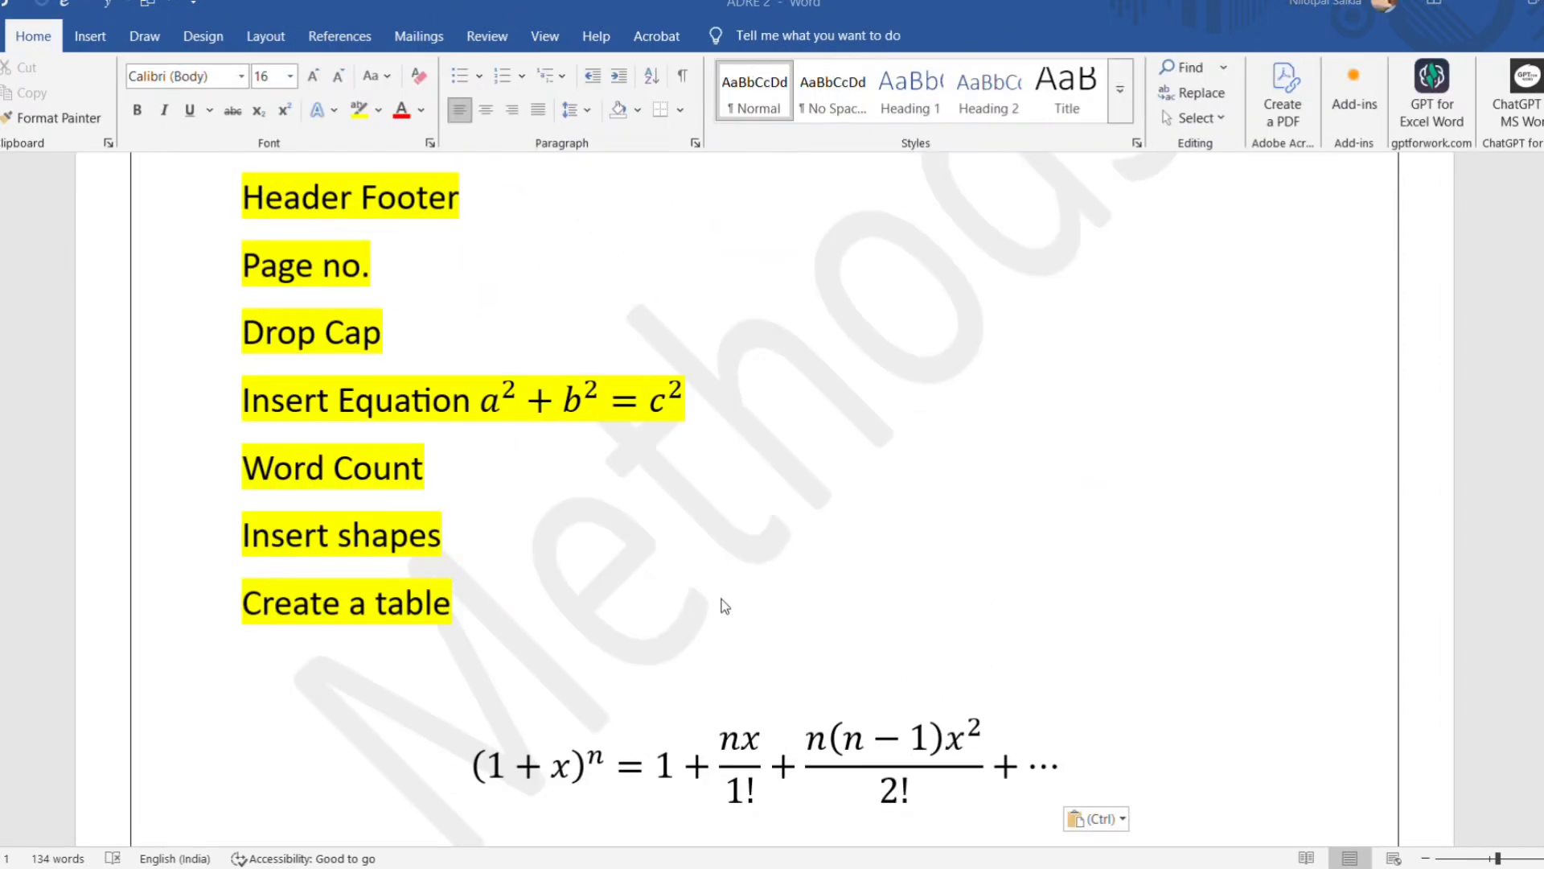
Review the built-in equation choices without inserting another equation.
scroll(725, 605, "down", 1)
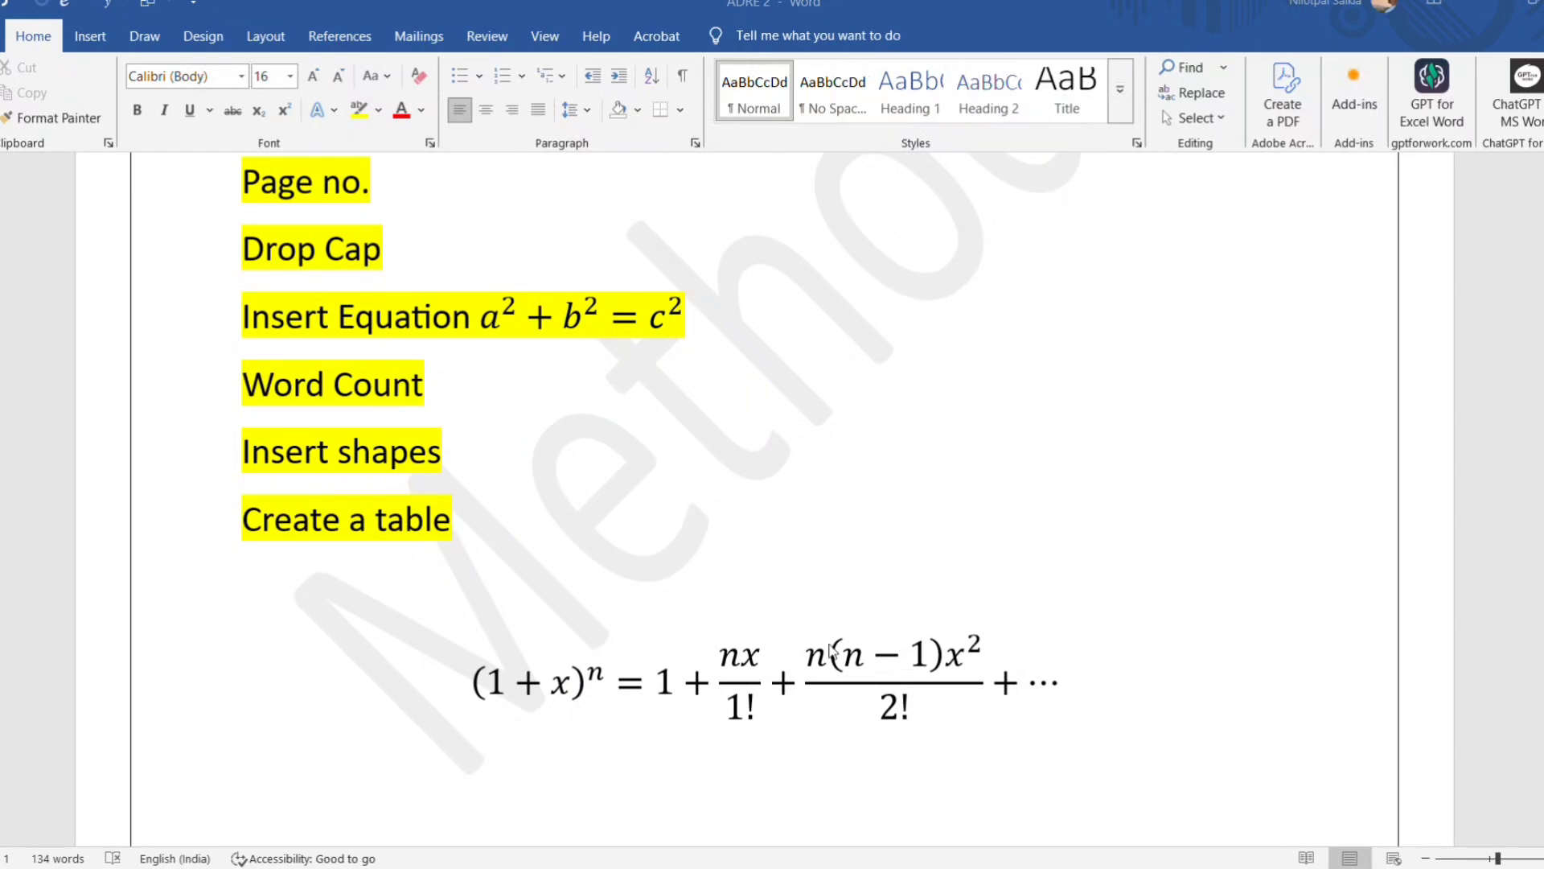
scroll(621, 490, "up", 3)
scroll(621, 491, "up", 6)
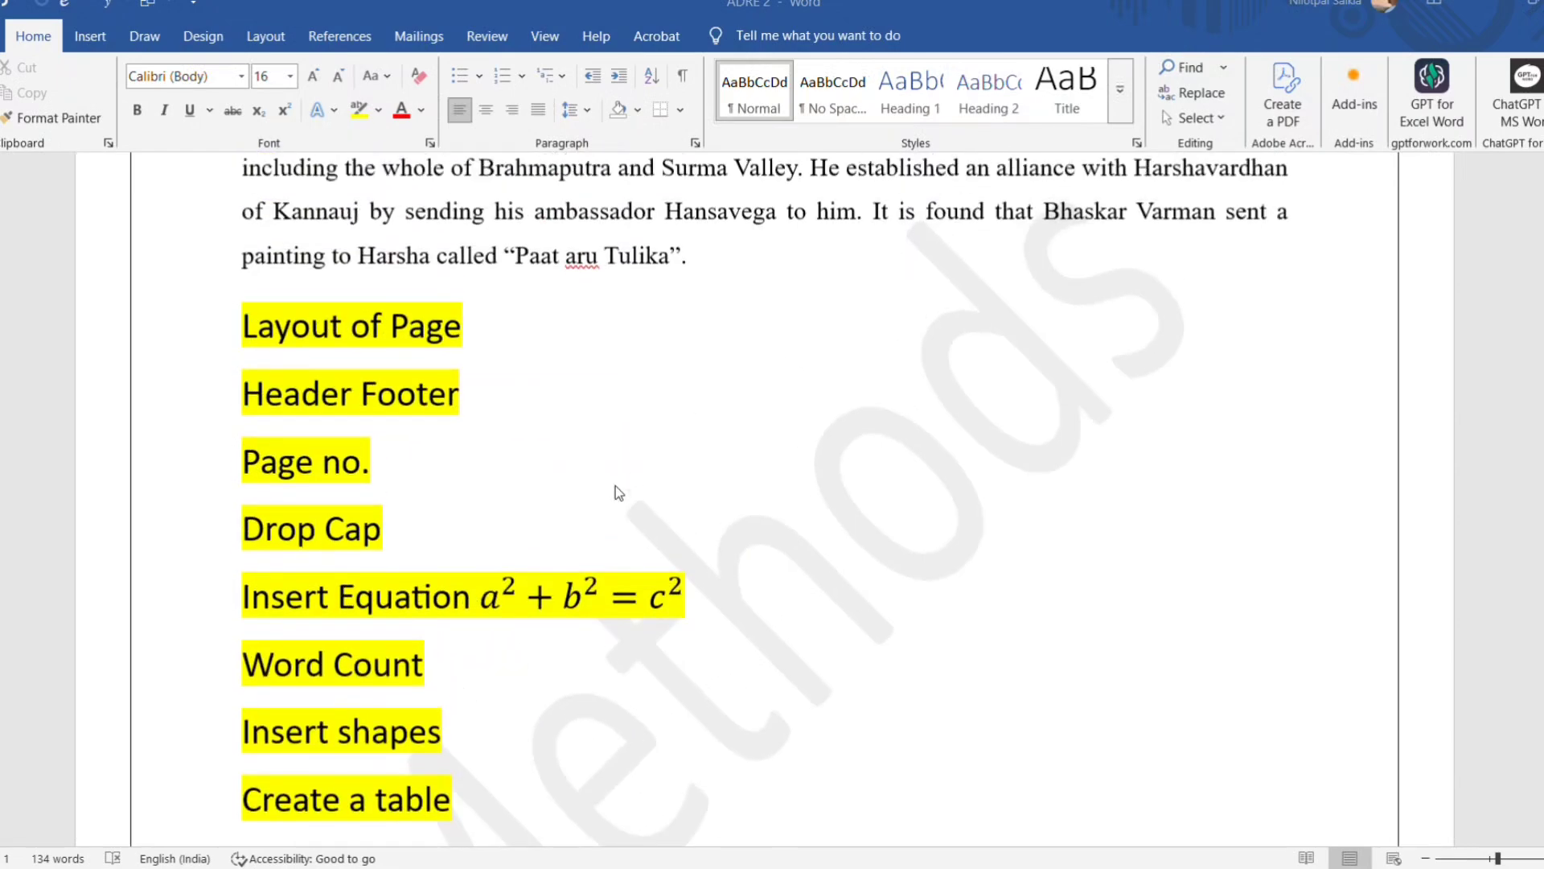
left_click(89, 40)
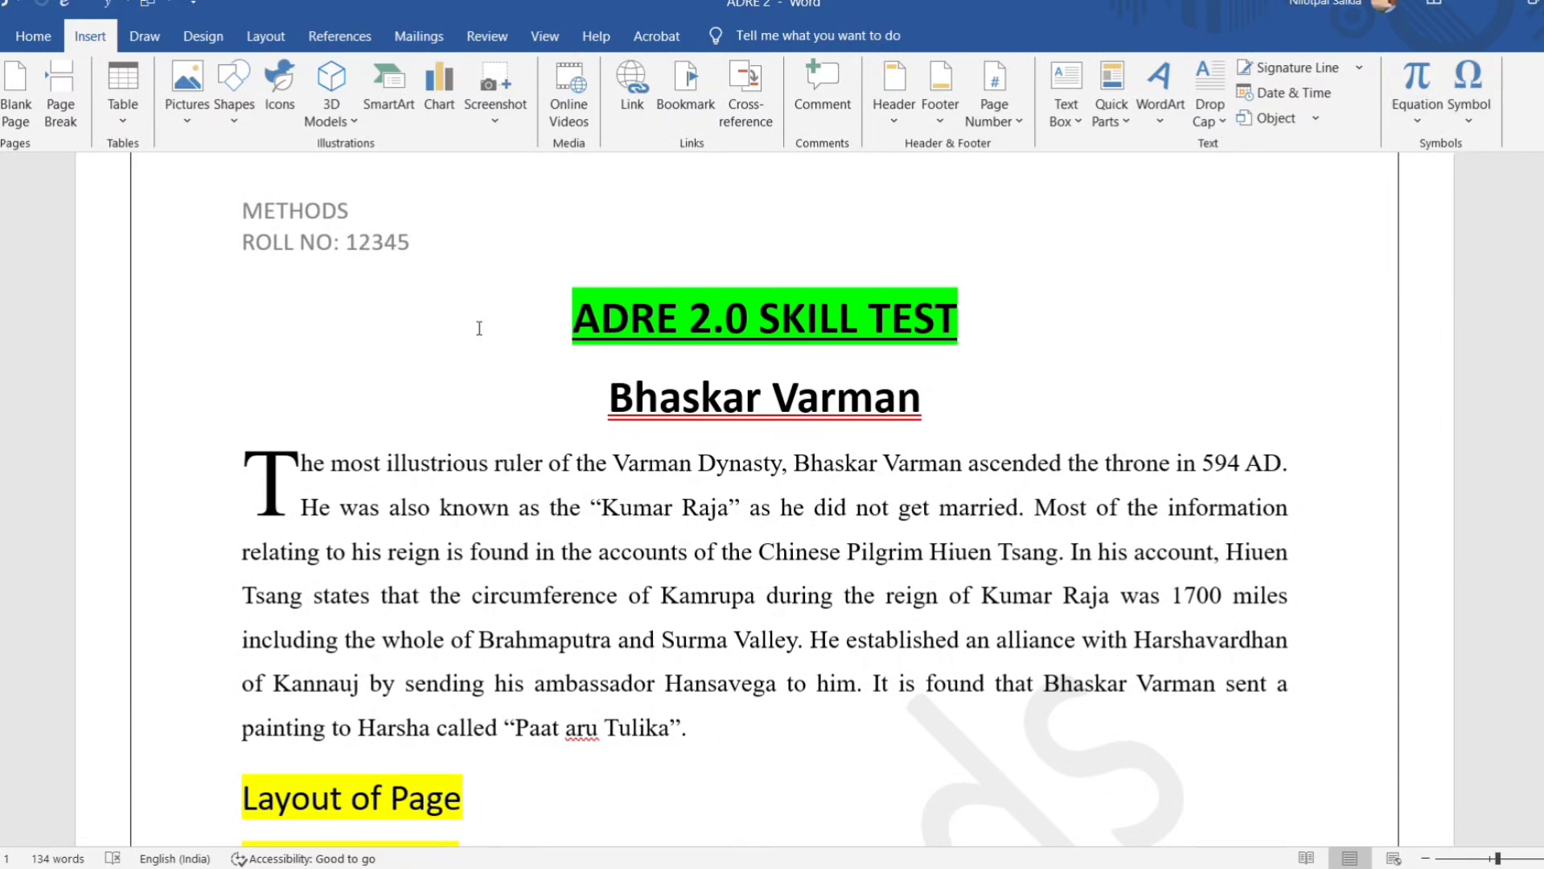
left_click(1417, 122)
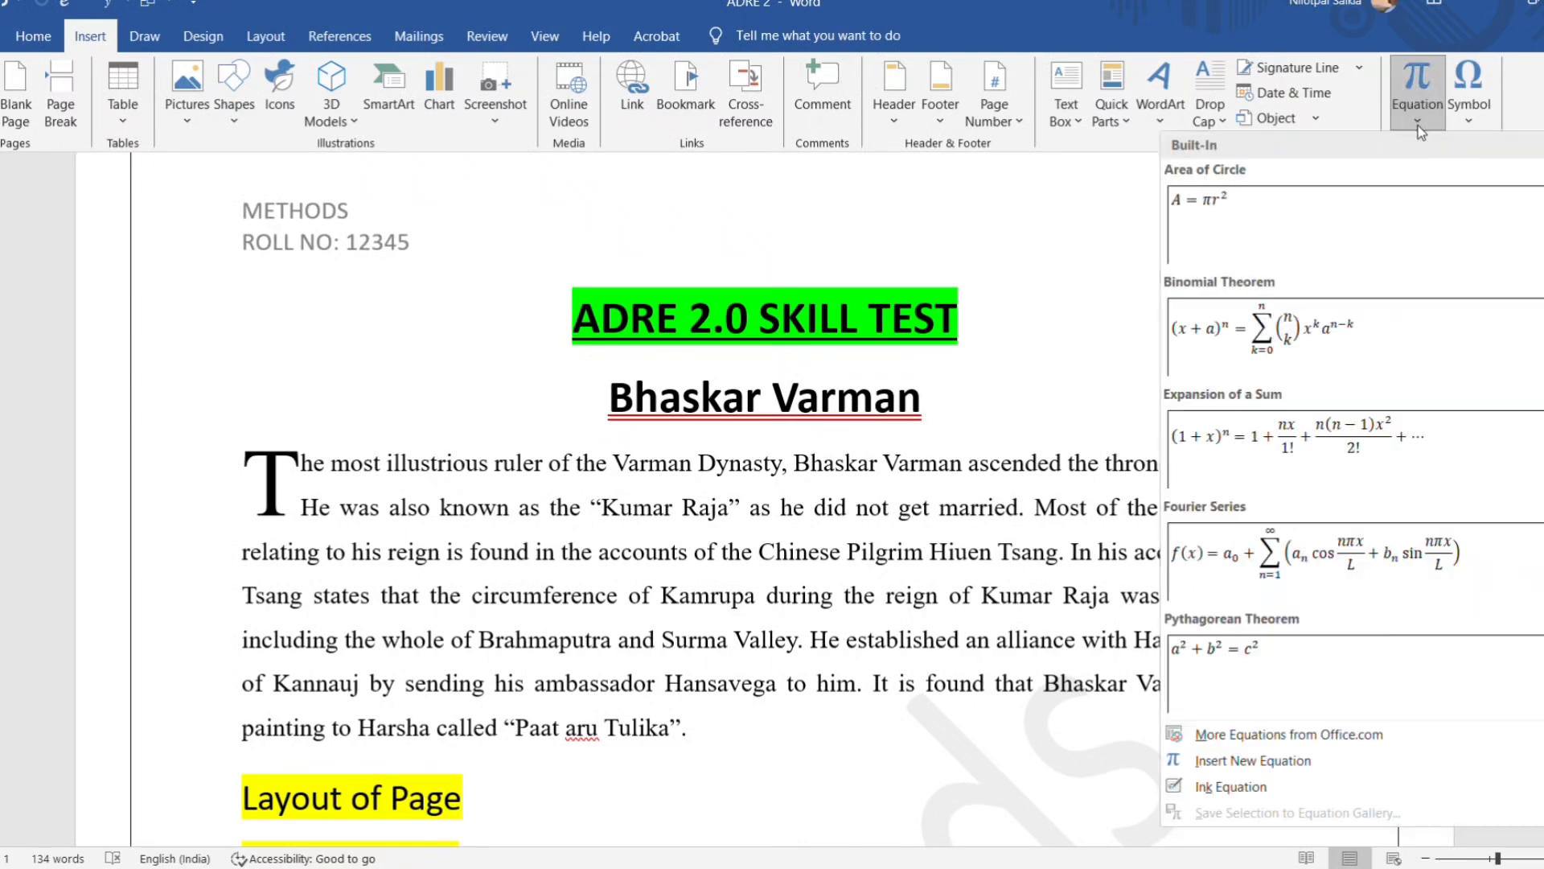
left_click(1417, 125)
Open the full symbol table to view the available characters and close it without inserting any.
left_click(1470, 121)
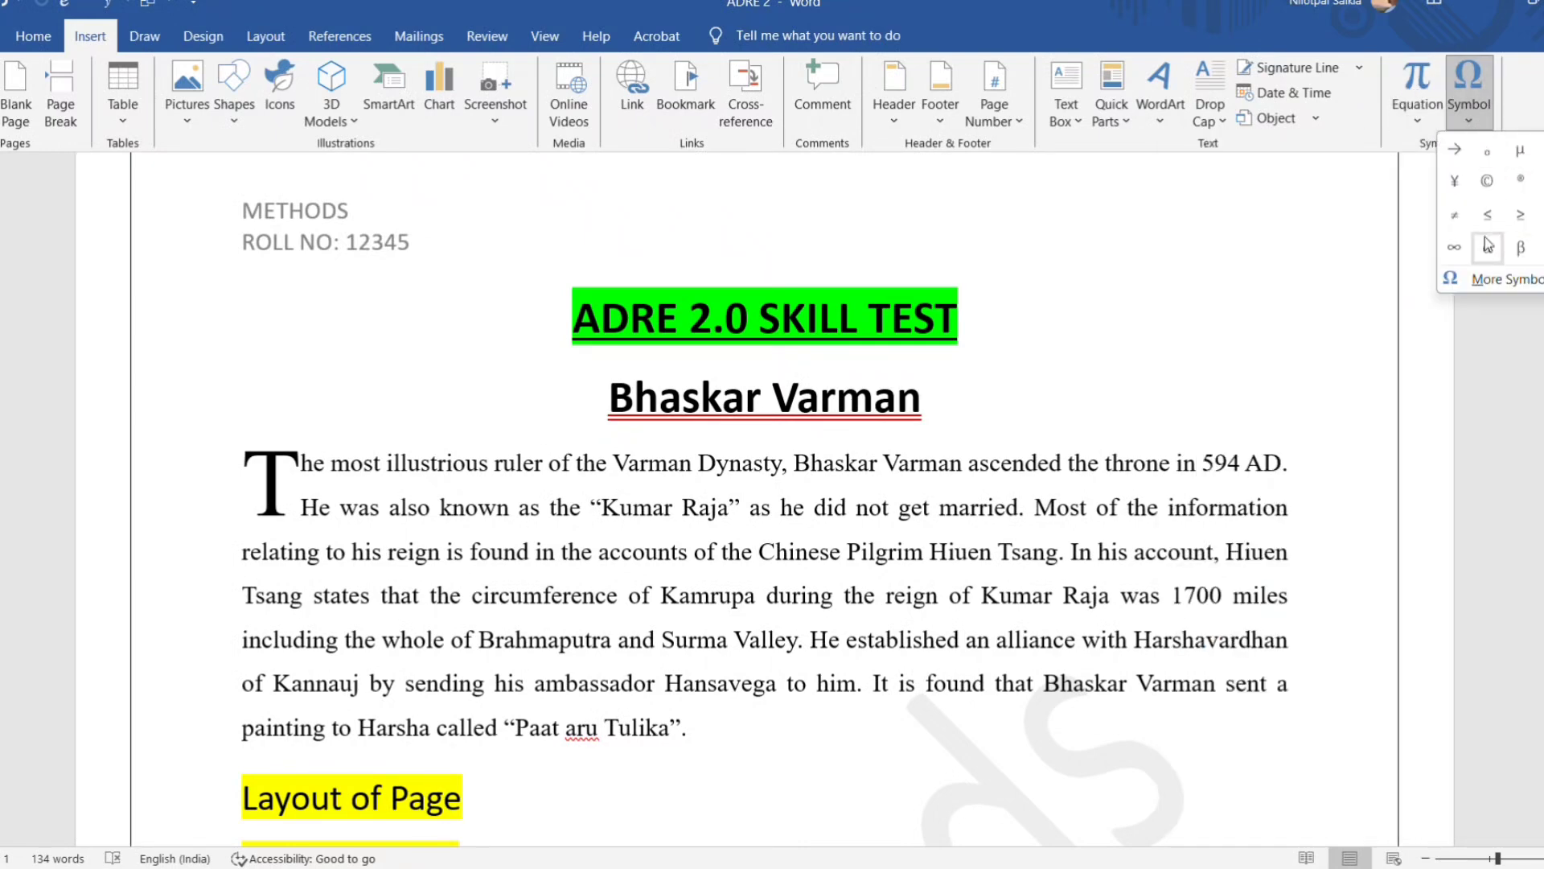
left_click(1537, 287)
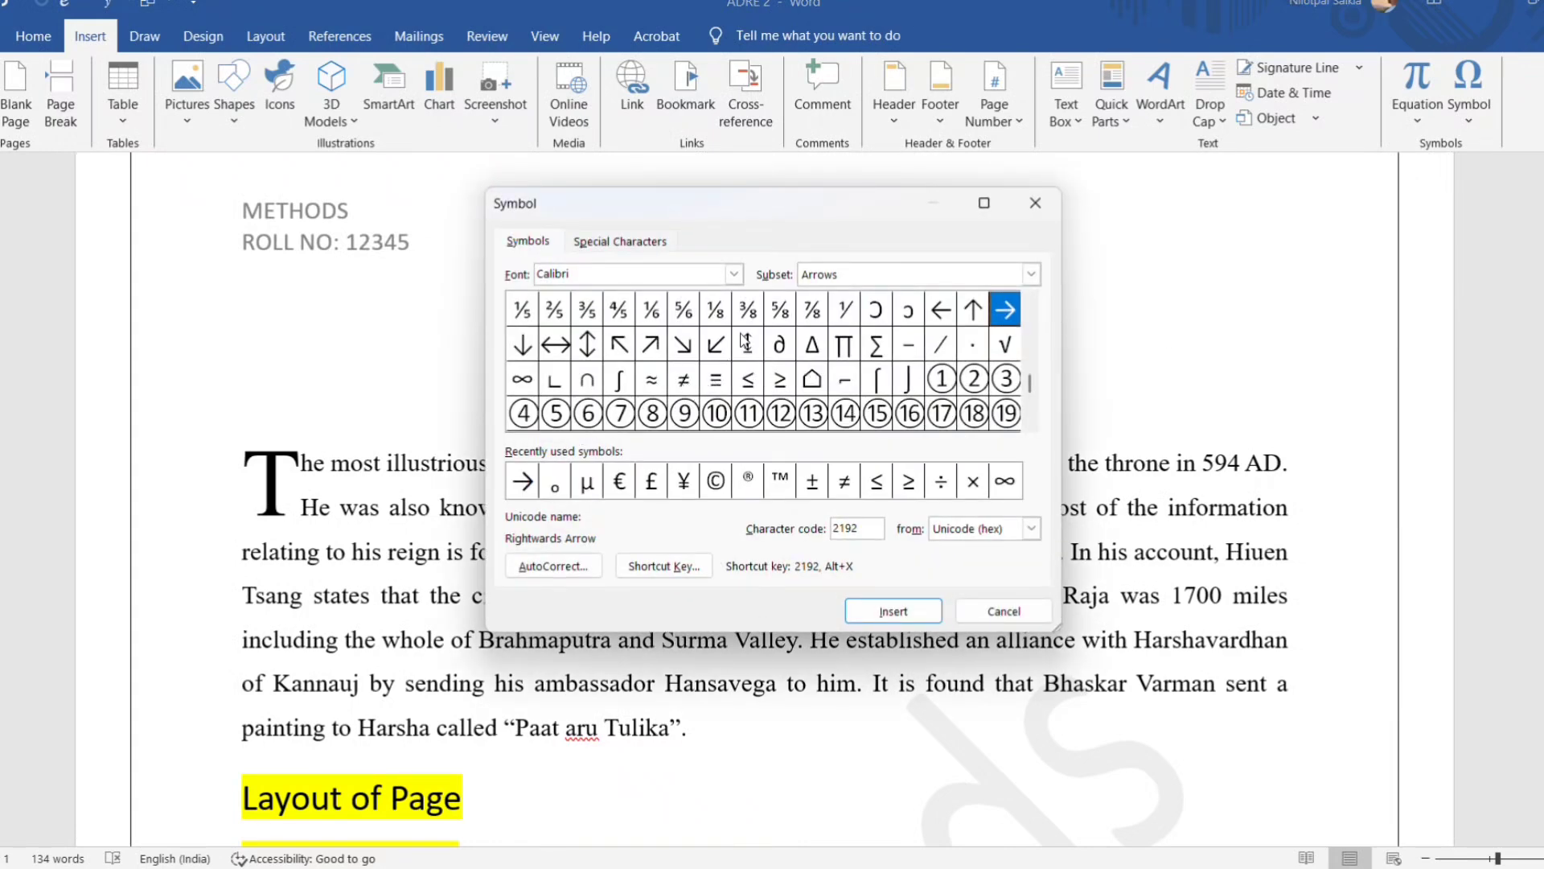
left_click(988, 613)
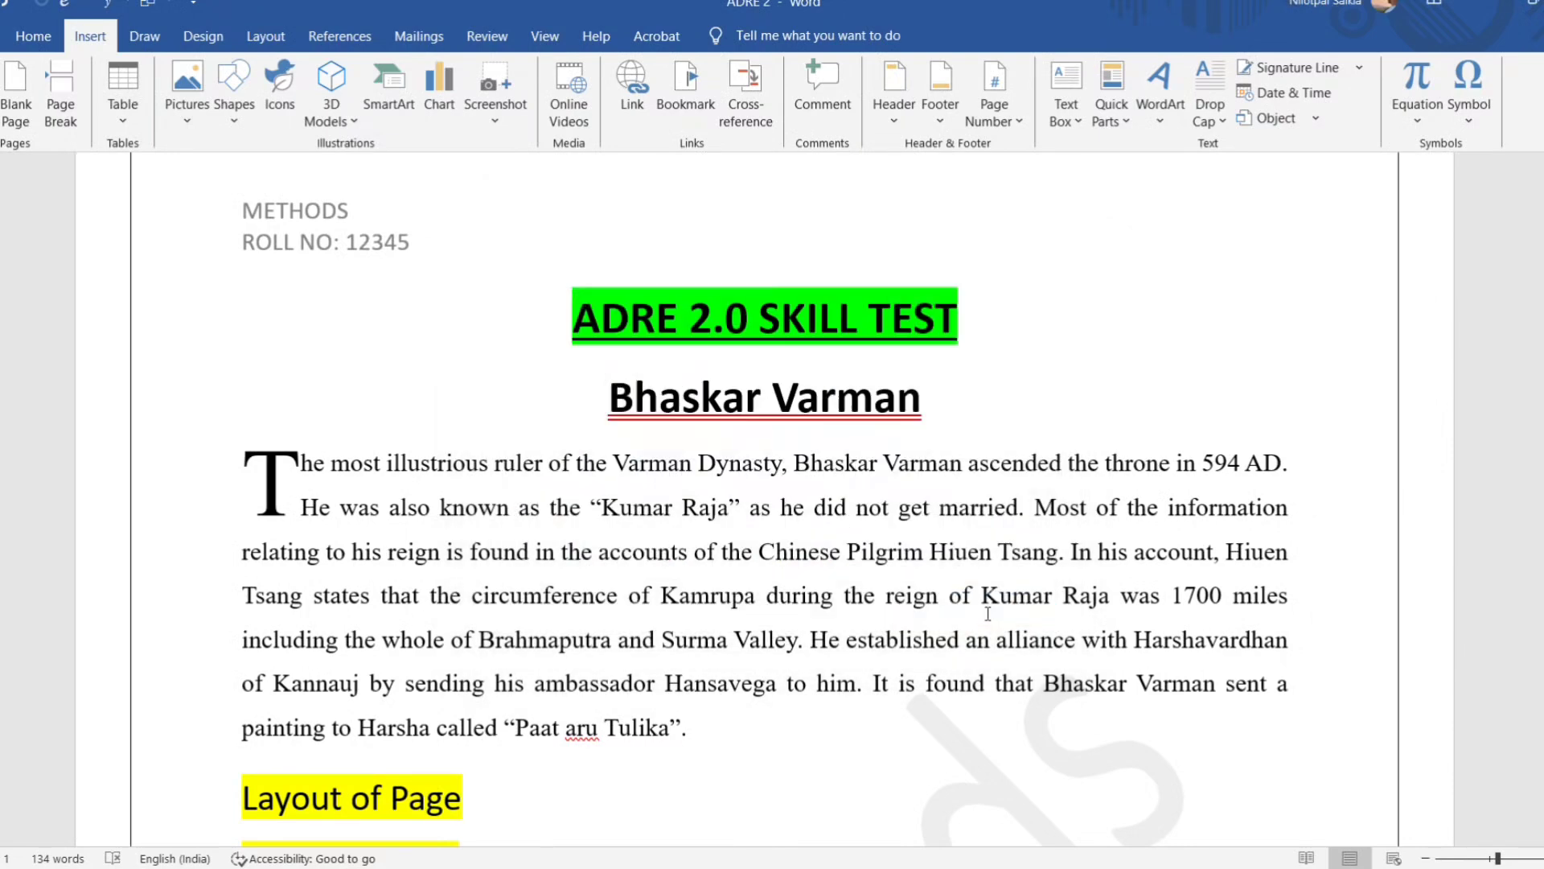
scroll(660, 535, "down", 8)
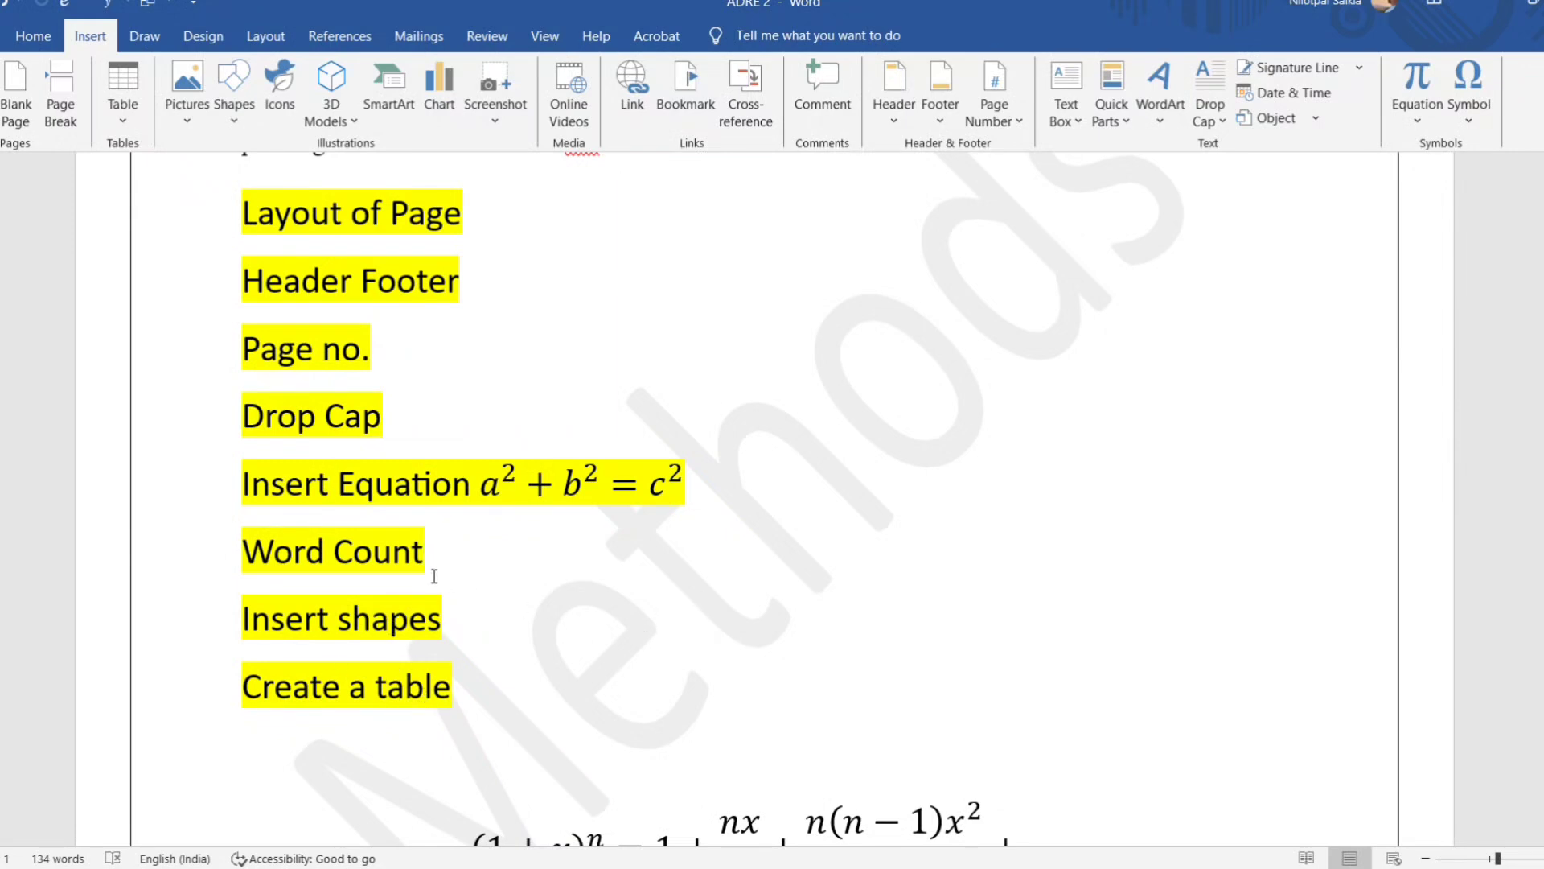
left_click_drag(244, 554, 446, 563)
key("Right")
left_click_drag(241, 554, 425, 565)
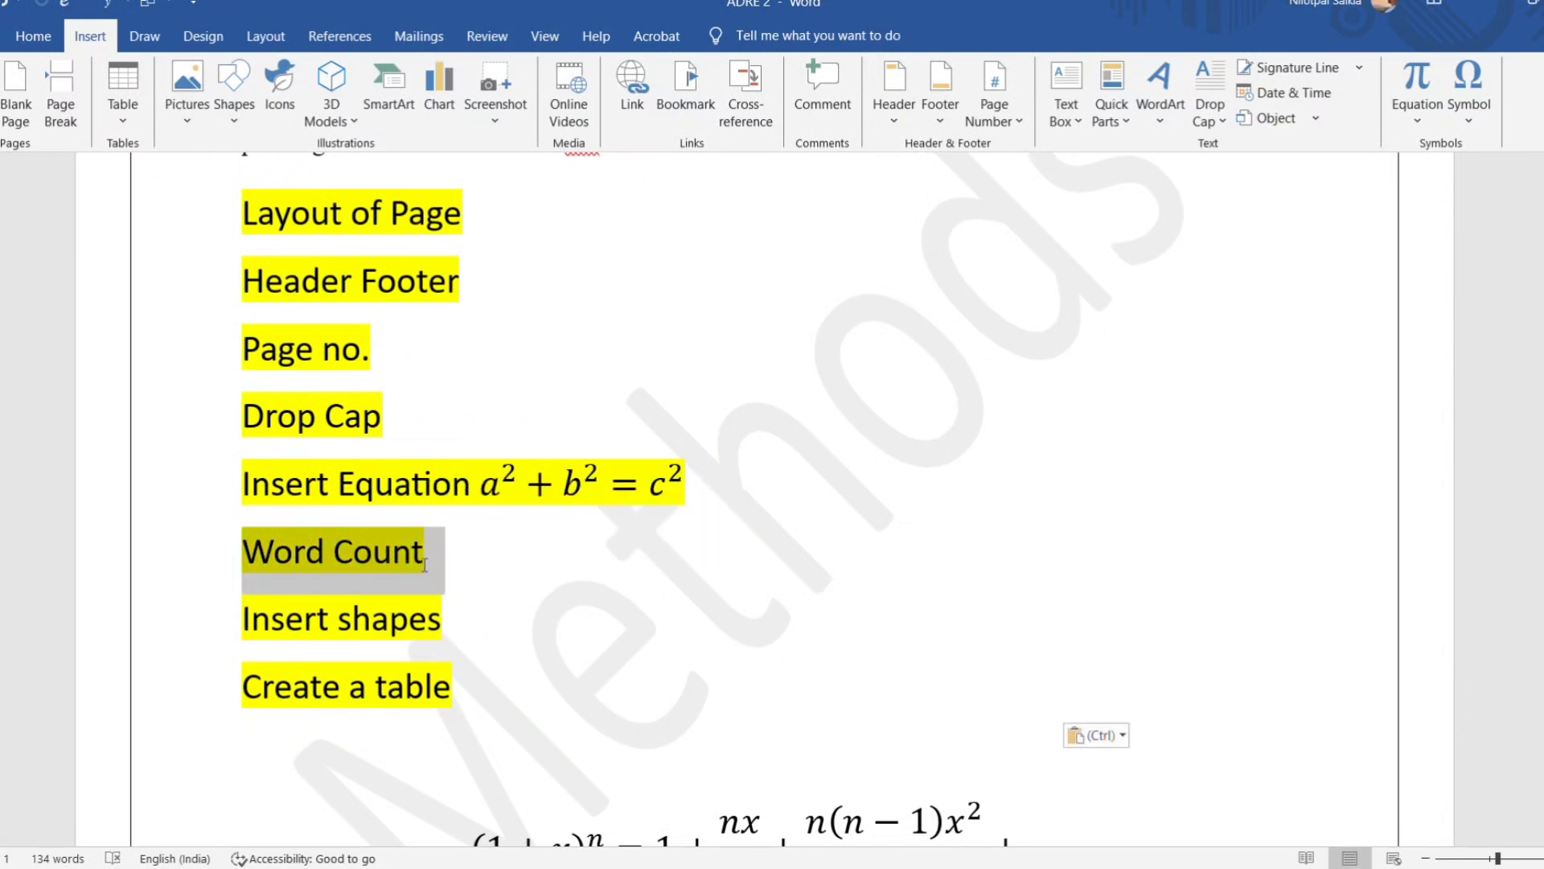
left_click(780, 415)
left_click(417, 555)
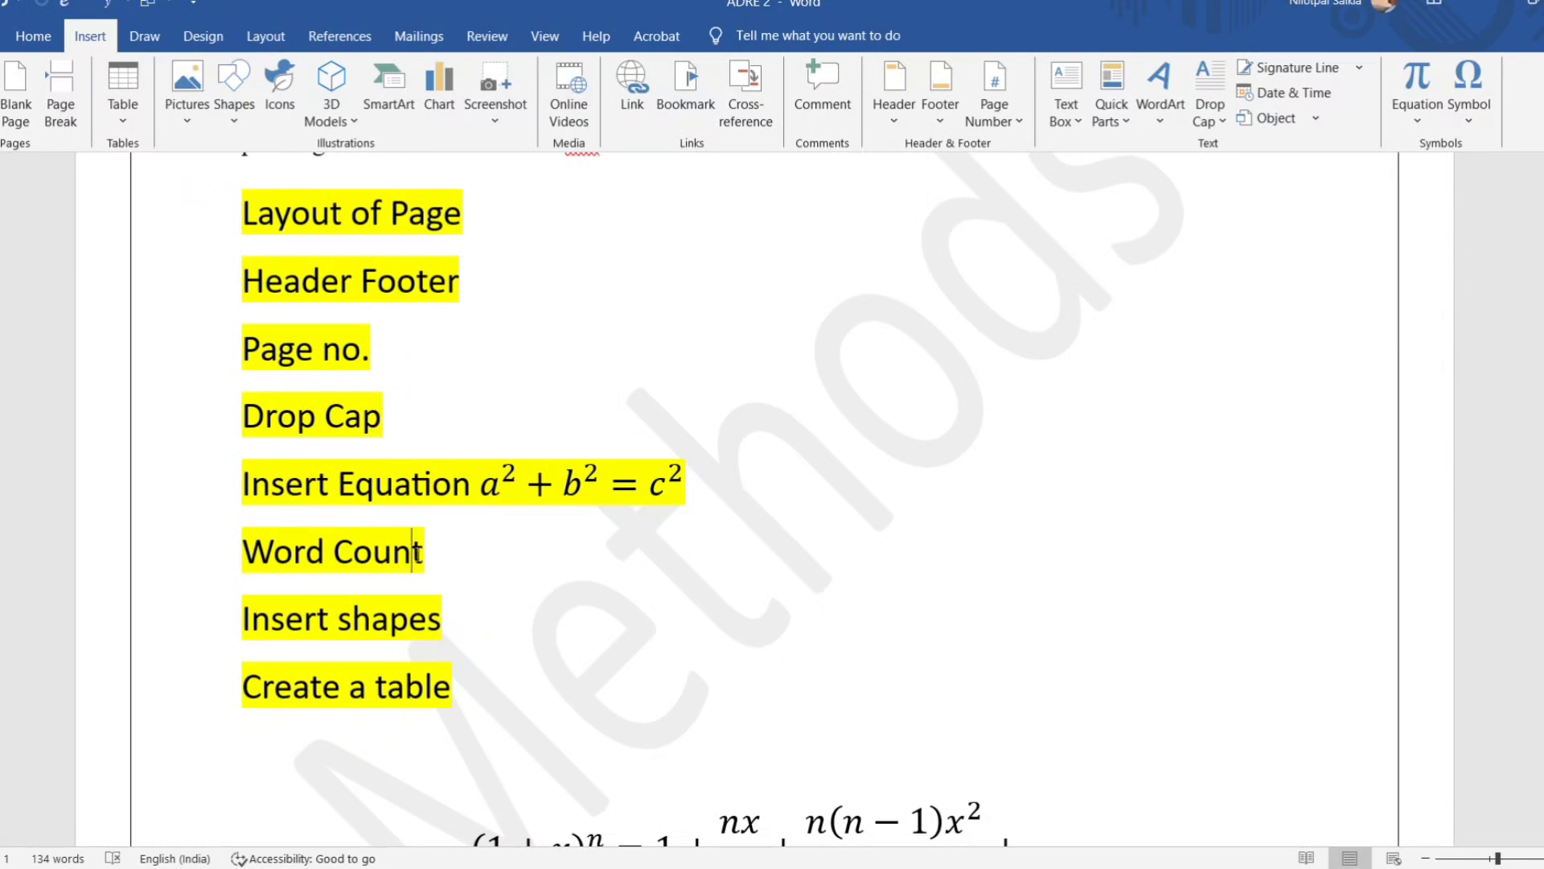
Look through the design, layout, references and mailings commands and bring up the proofing tools that include Word Count.
scroll(417, 555, "up", 6)
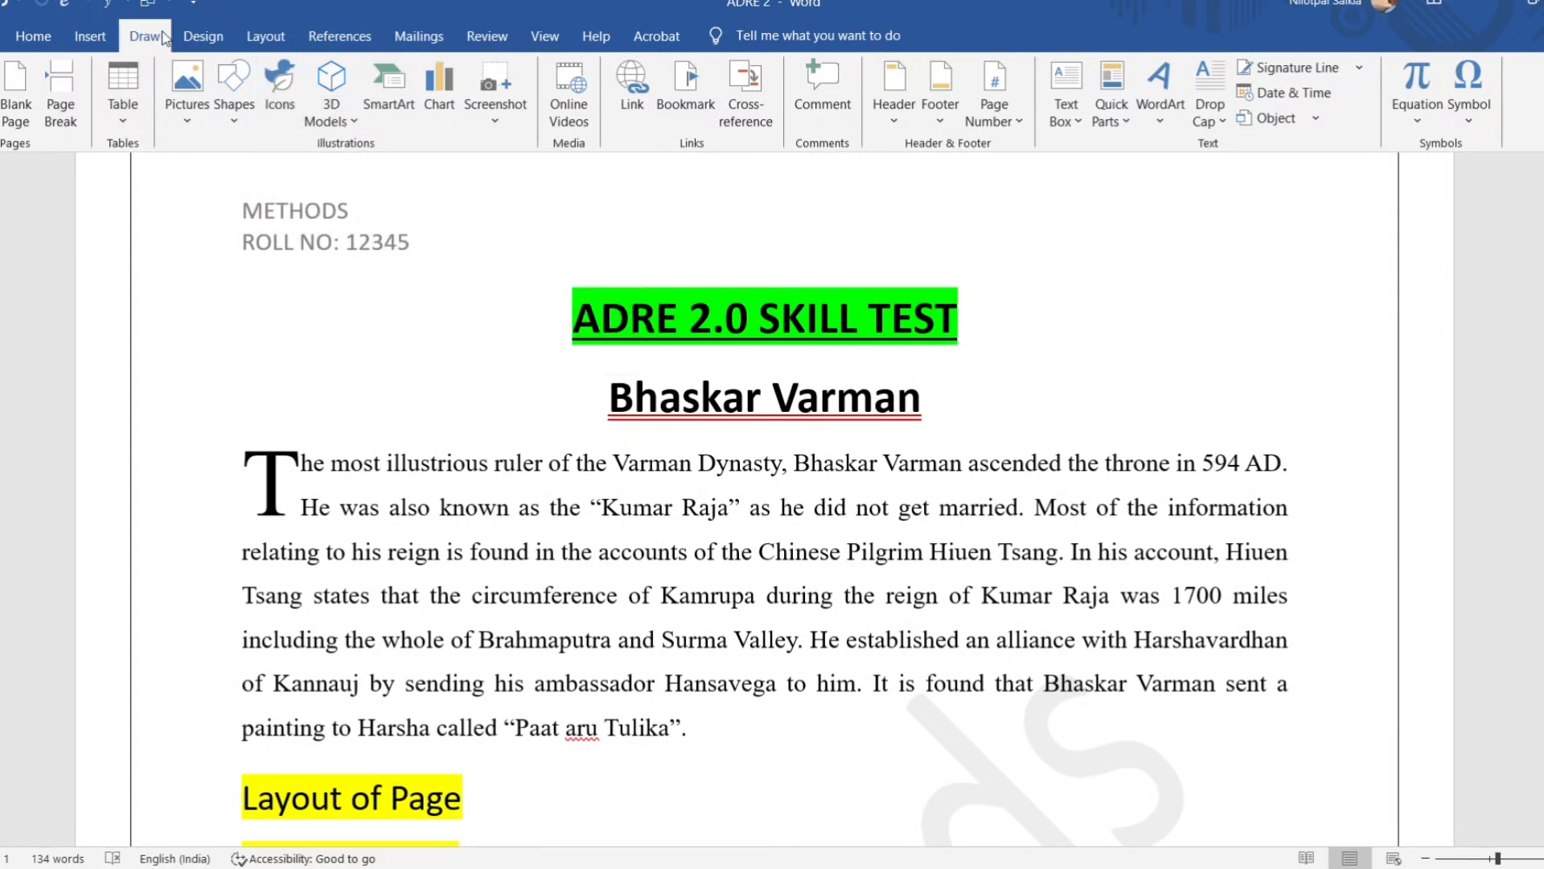
left_click(203, 36)
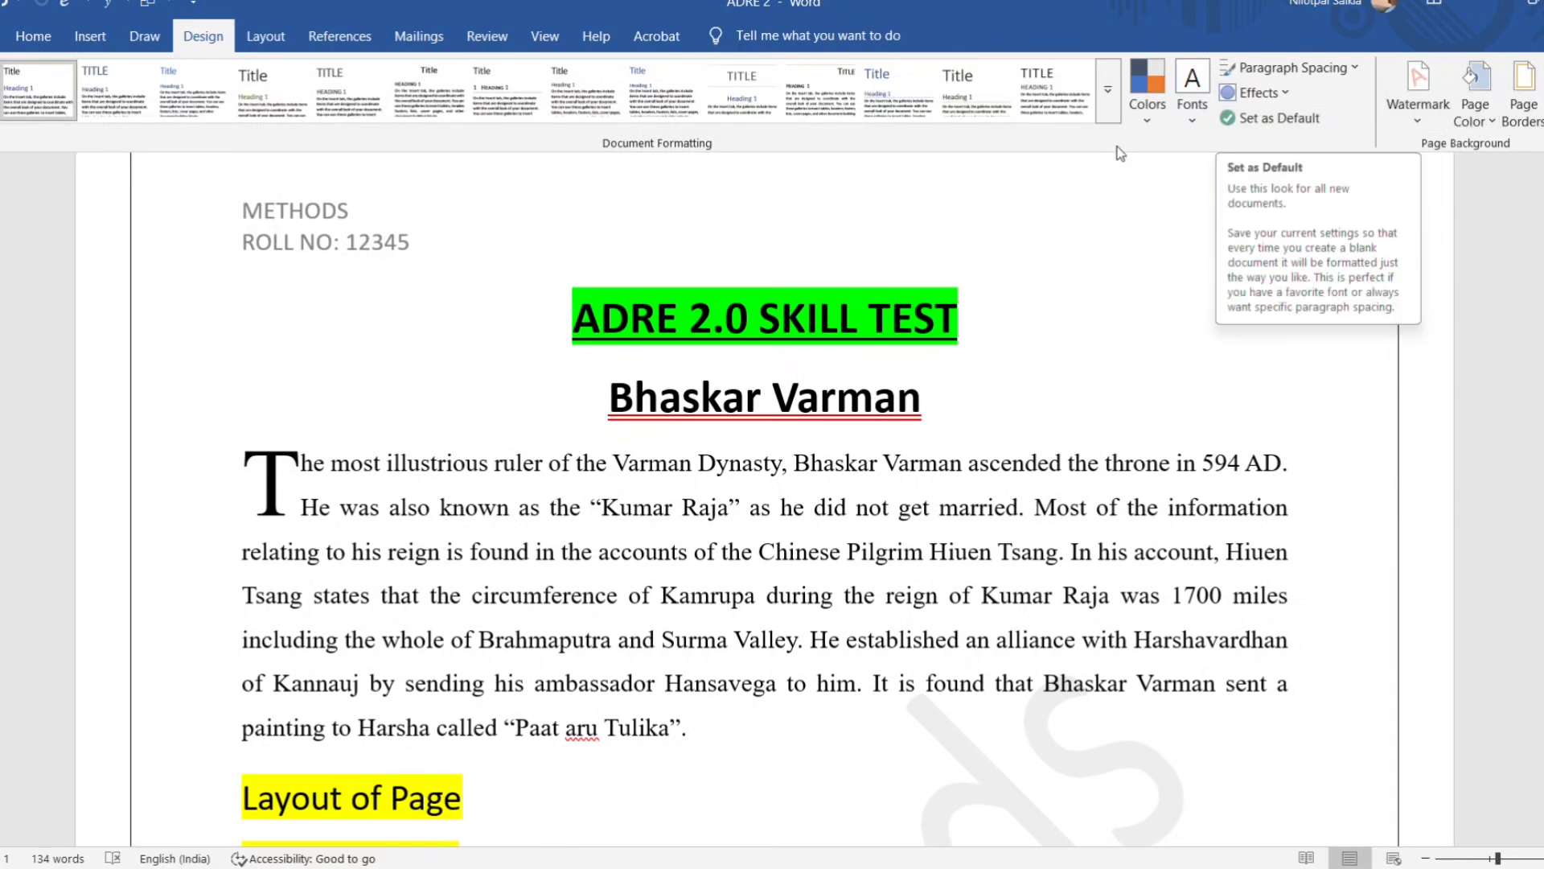
left_click(265, 36)
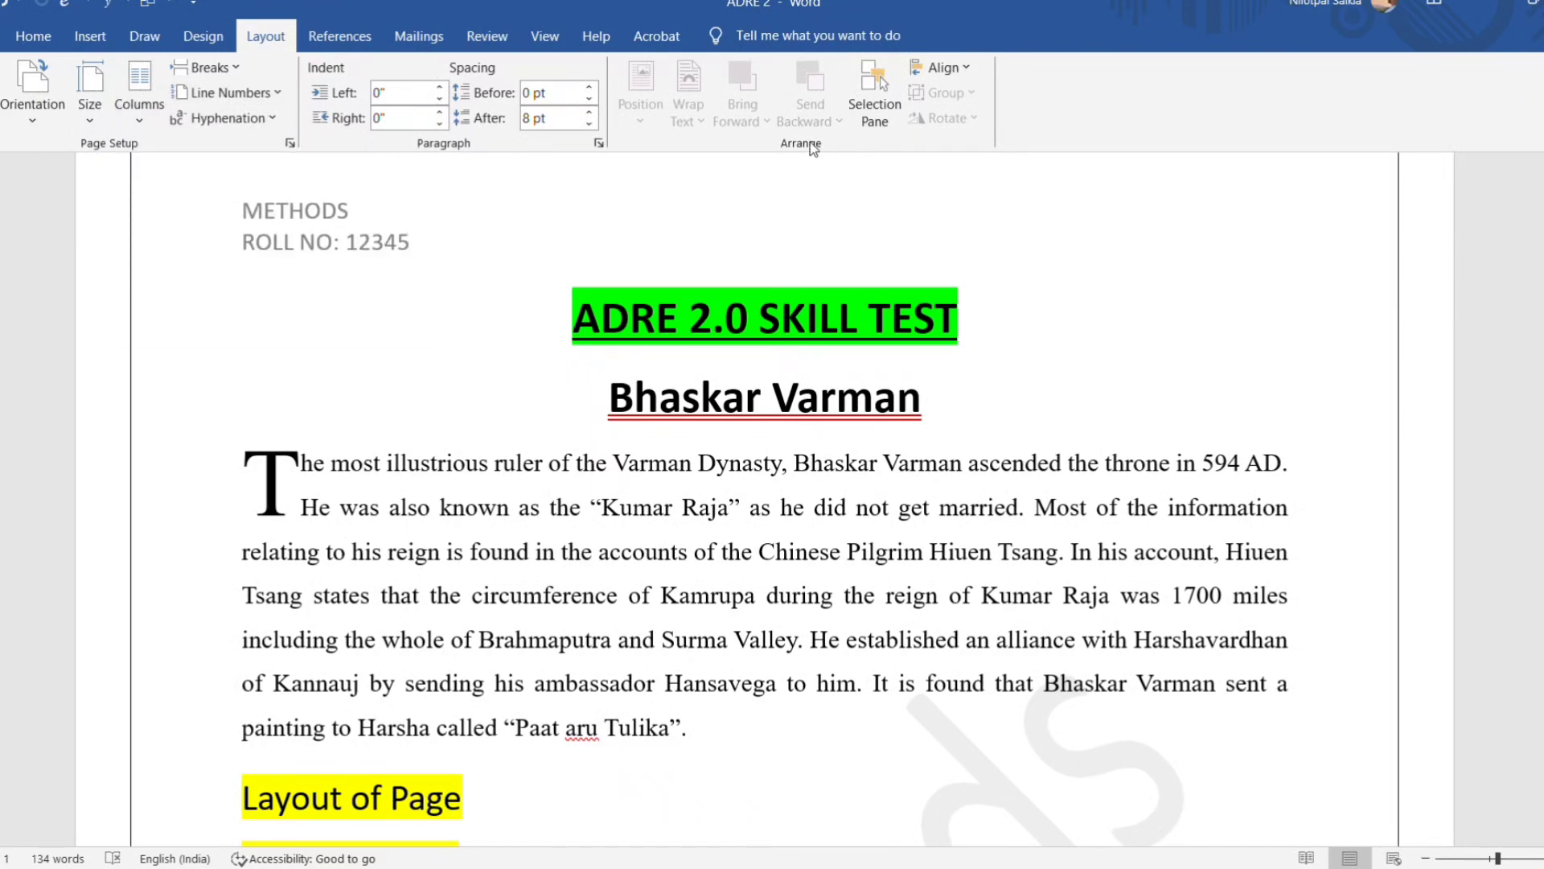
left_click(339, 36)
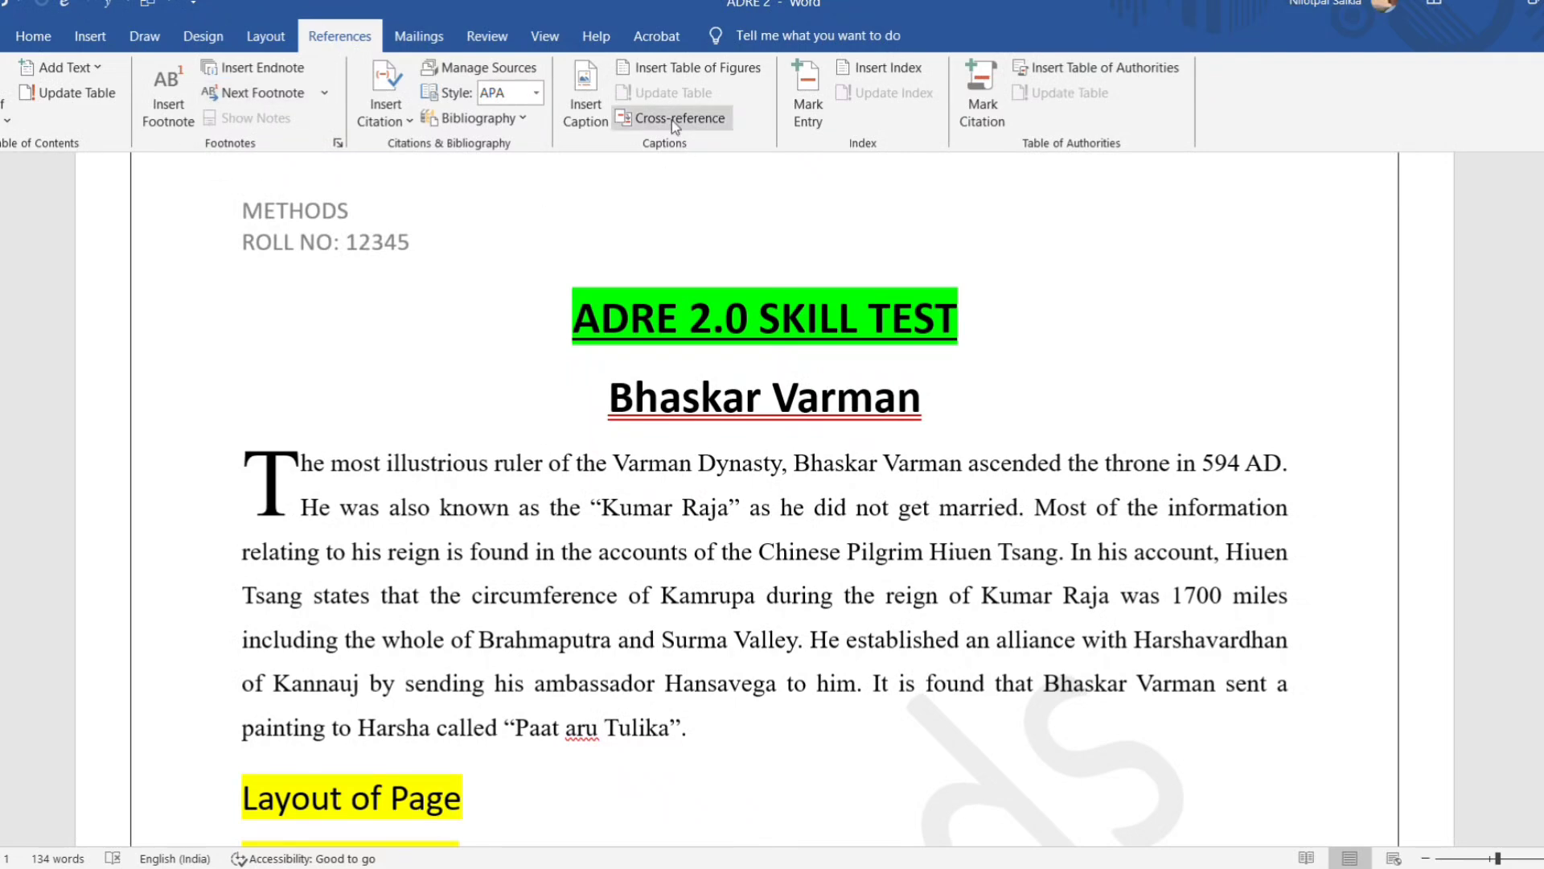
left_click(430, 37)
left_click(488, 37)
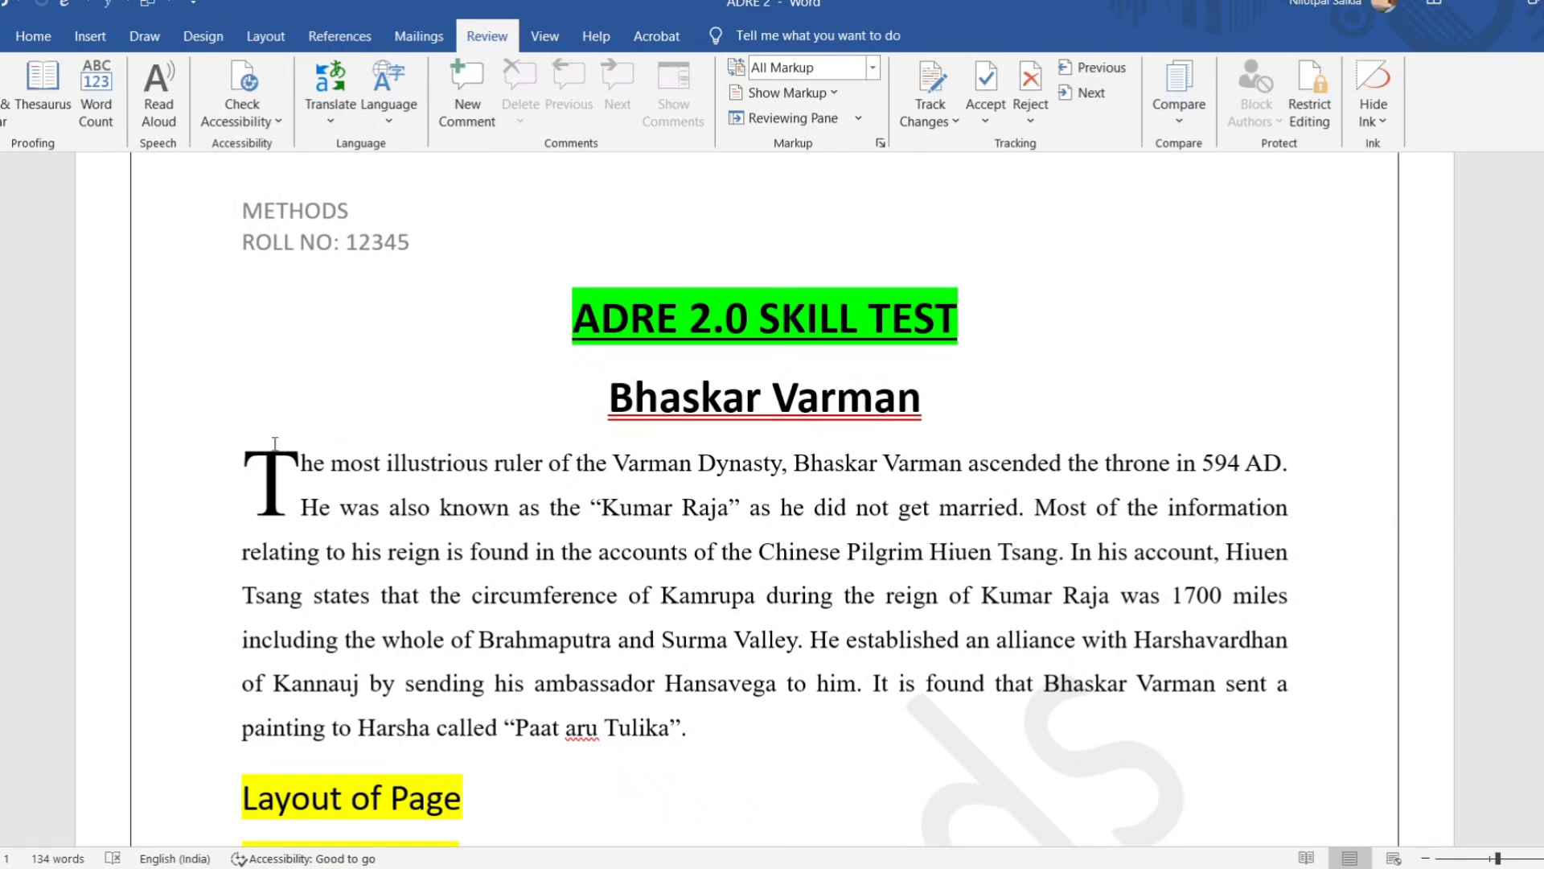
scroll(454, 509, "up", 1)
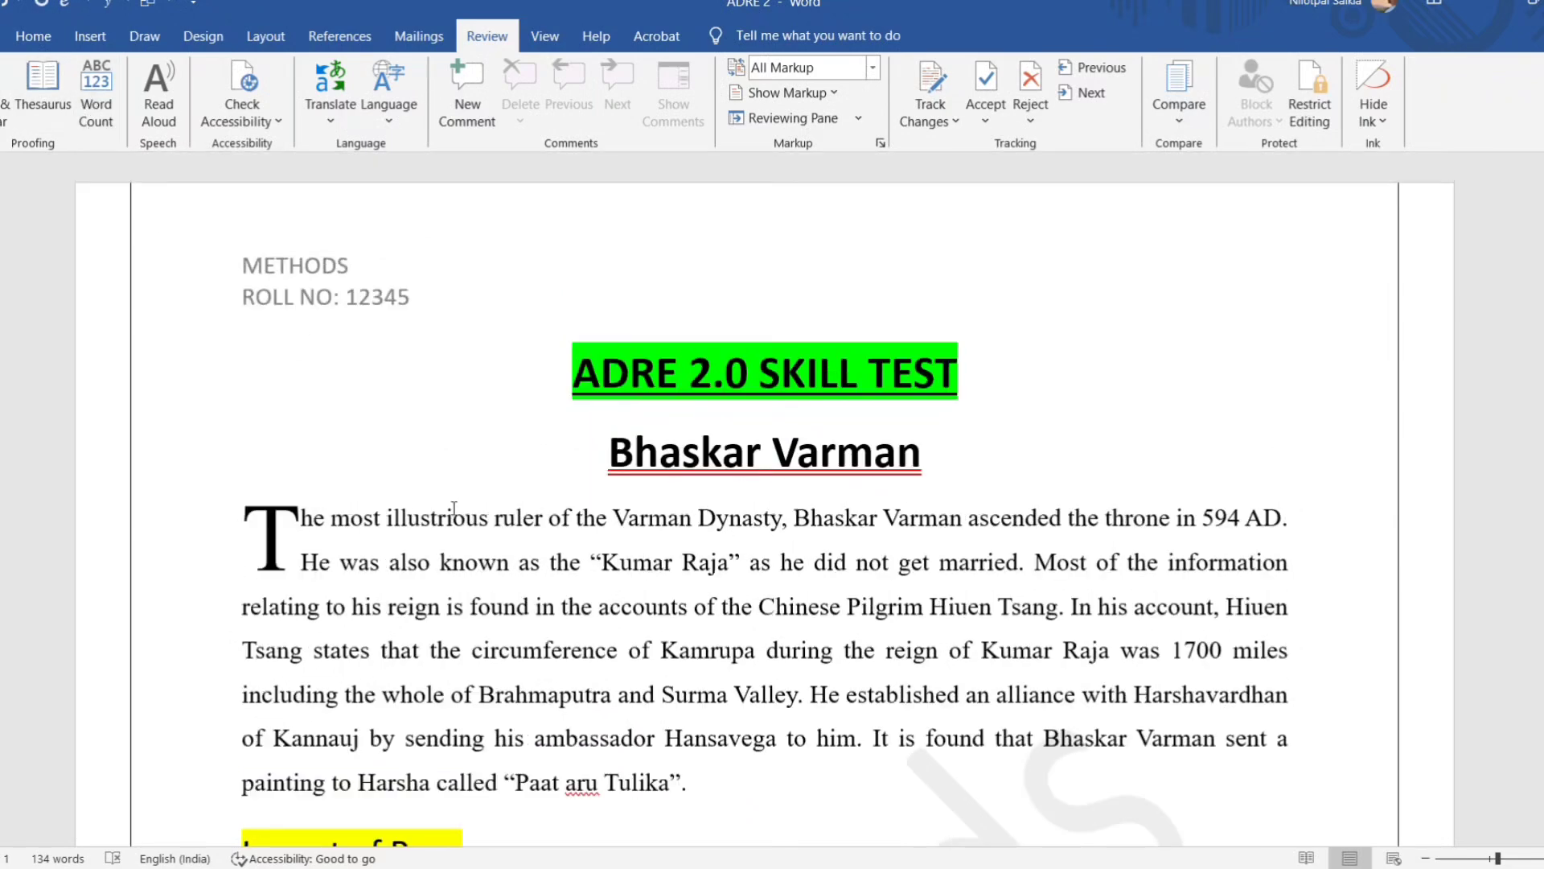
scroll(577, 554, "down", 10)
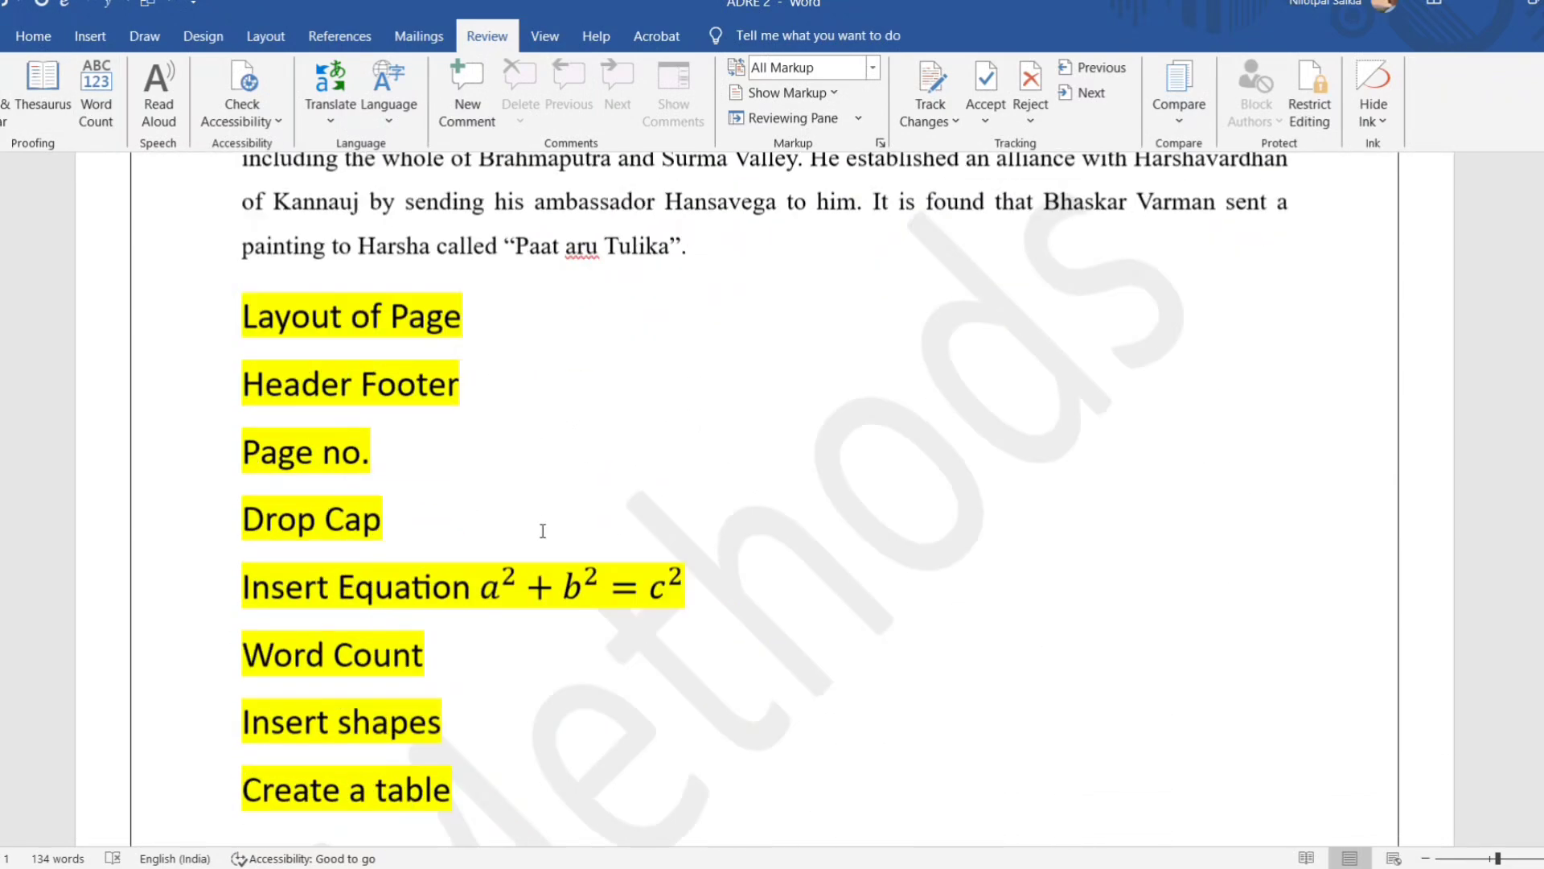